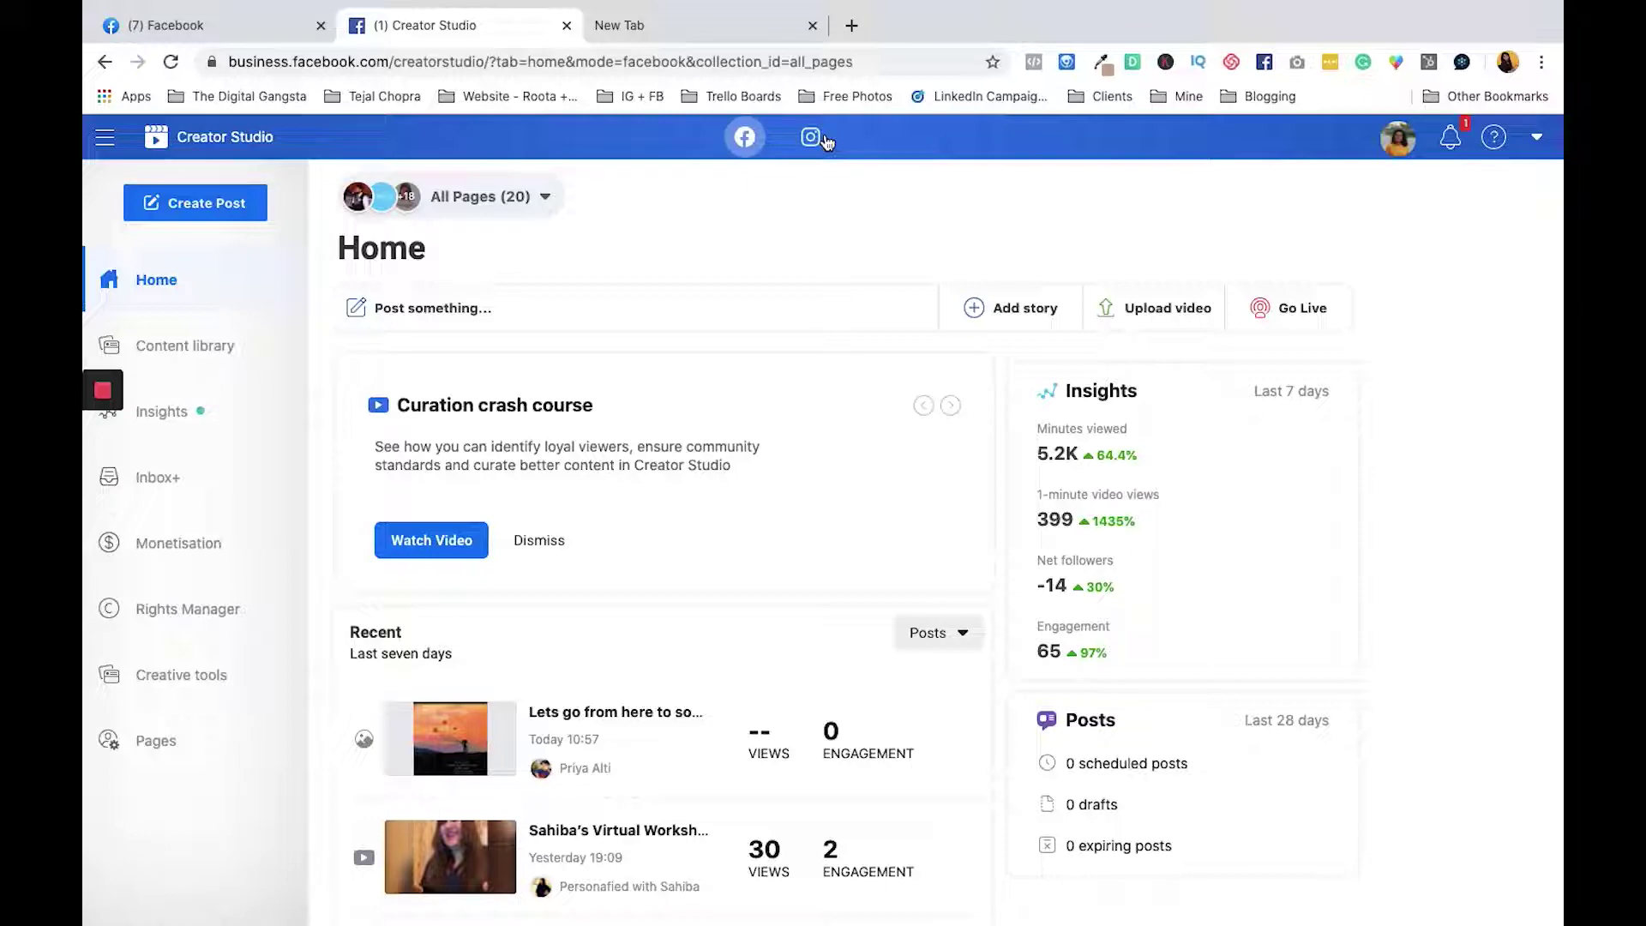
Step: Switch from the Facebook pages to the Instagram content library and show the list of connected accounts
{"action": "scroll", "coordinate": [577, 511], "scroll_direction": "down", "scroll_amount": 12}
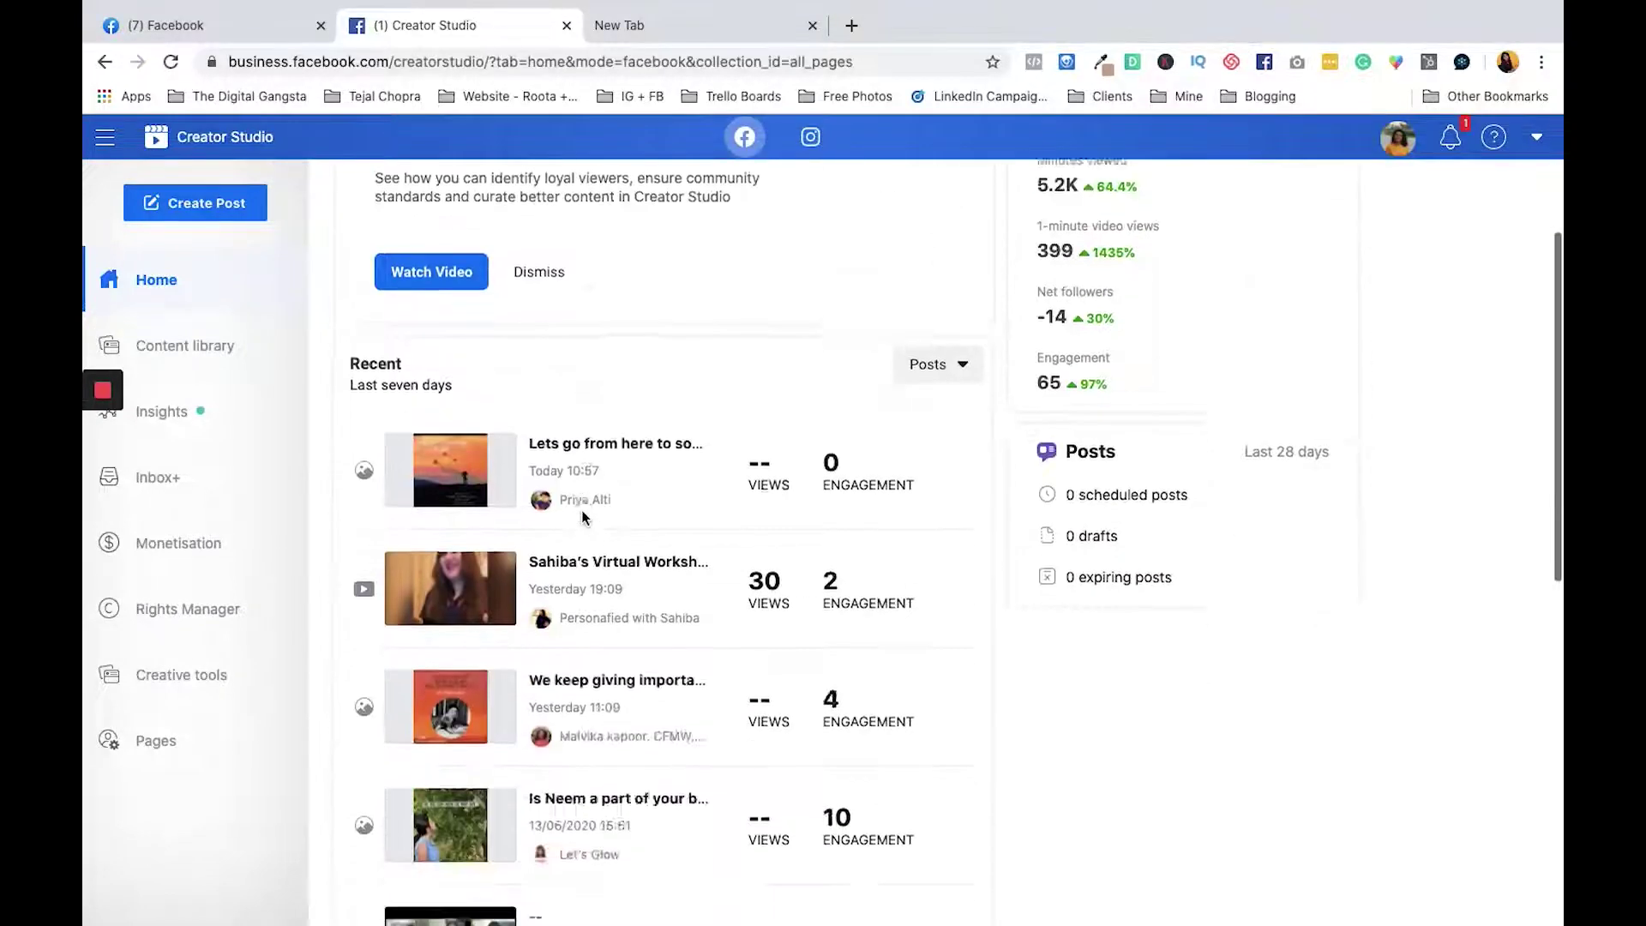
{"action": "scroll", "coordinate": [582, 518], "scroll_direction": "up", "scroll_amount": 12}
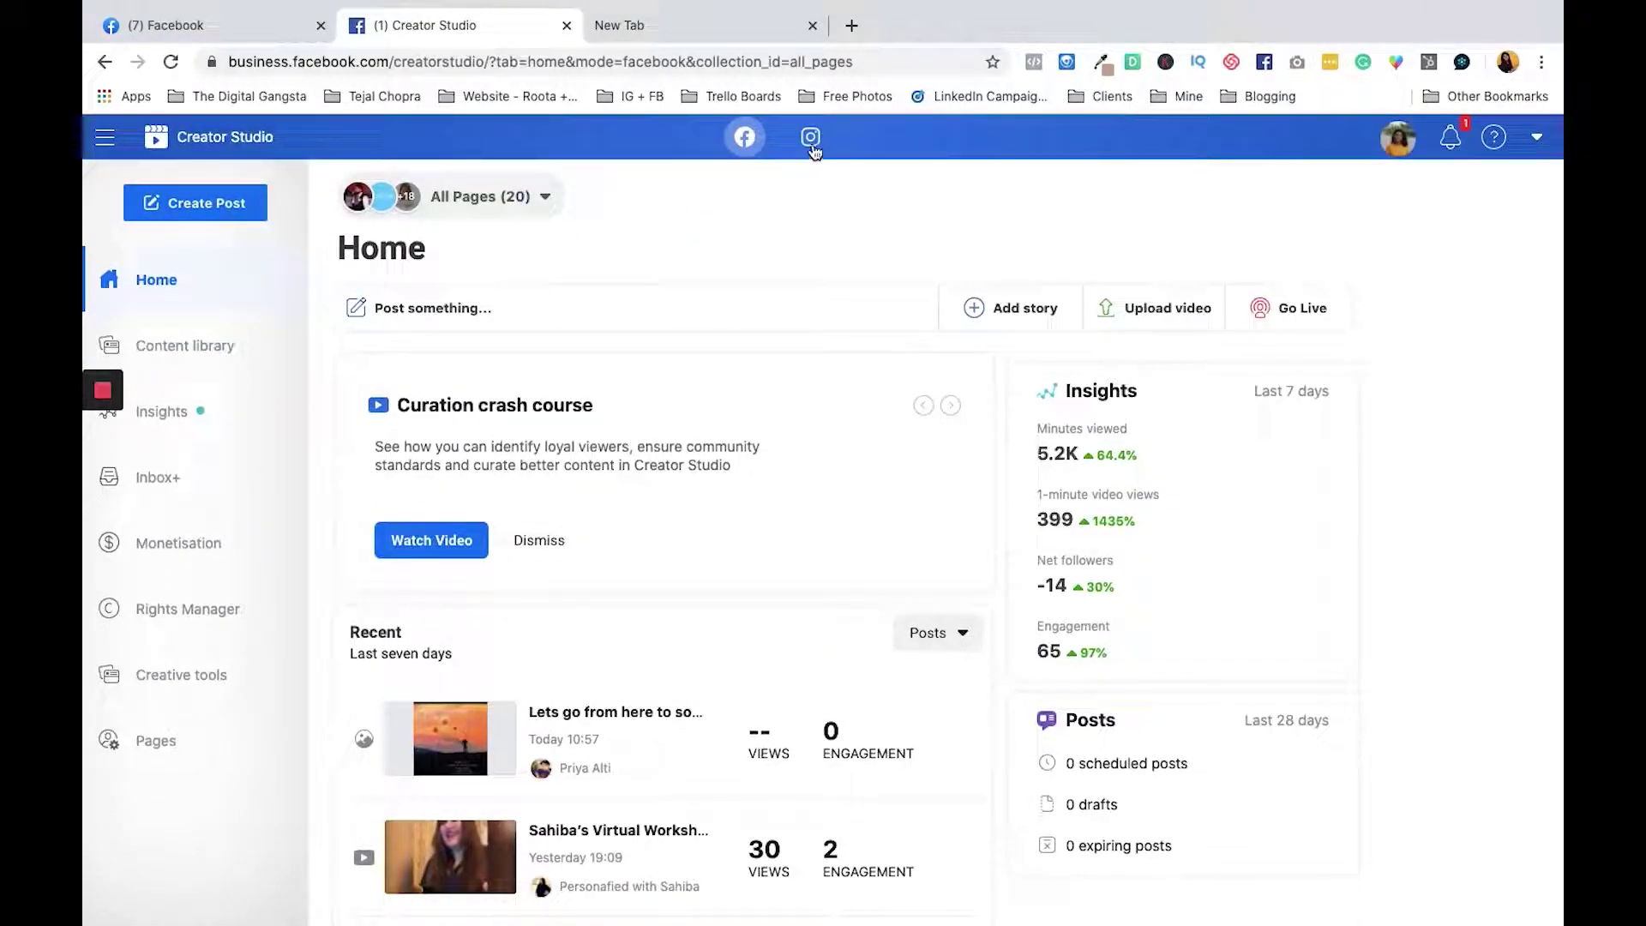
{"action": "left_click", "coordinate": [812, 142]}
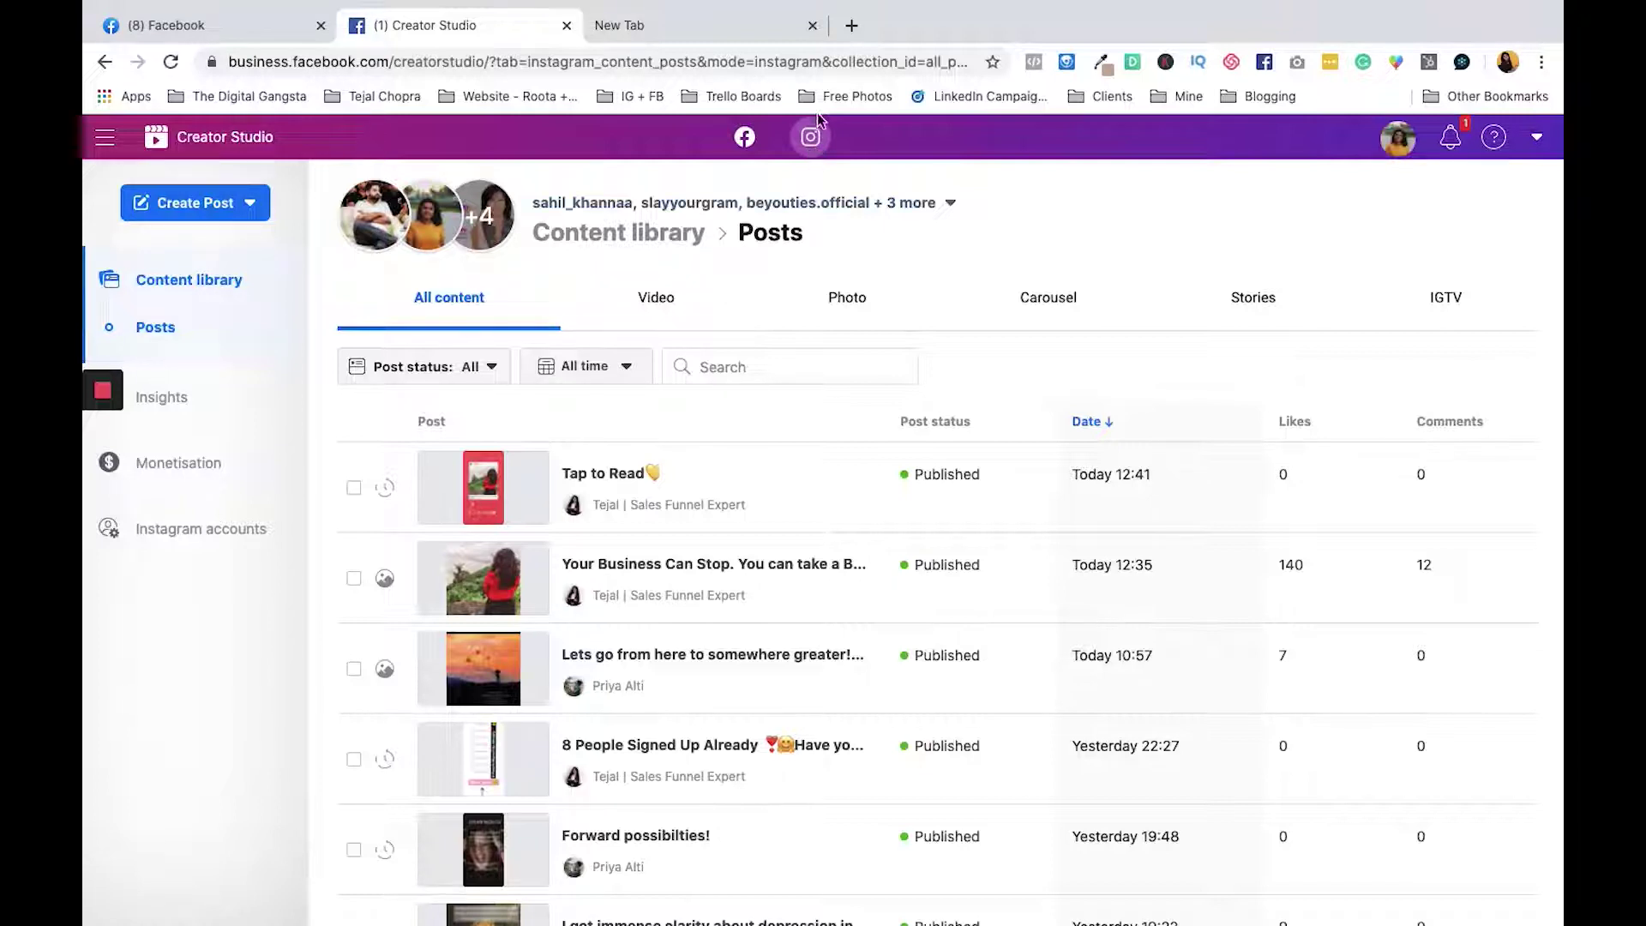
{"action": "left_click", "coordinate": [812, 140]}
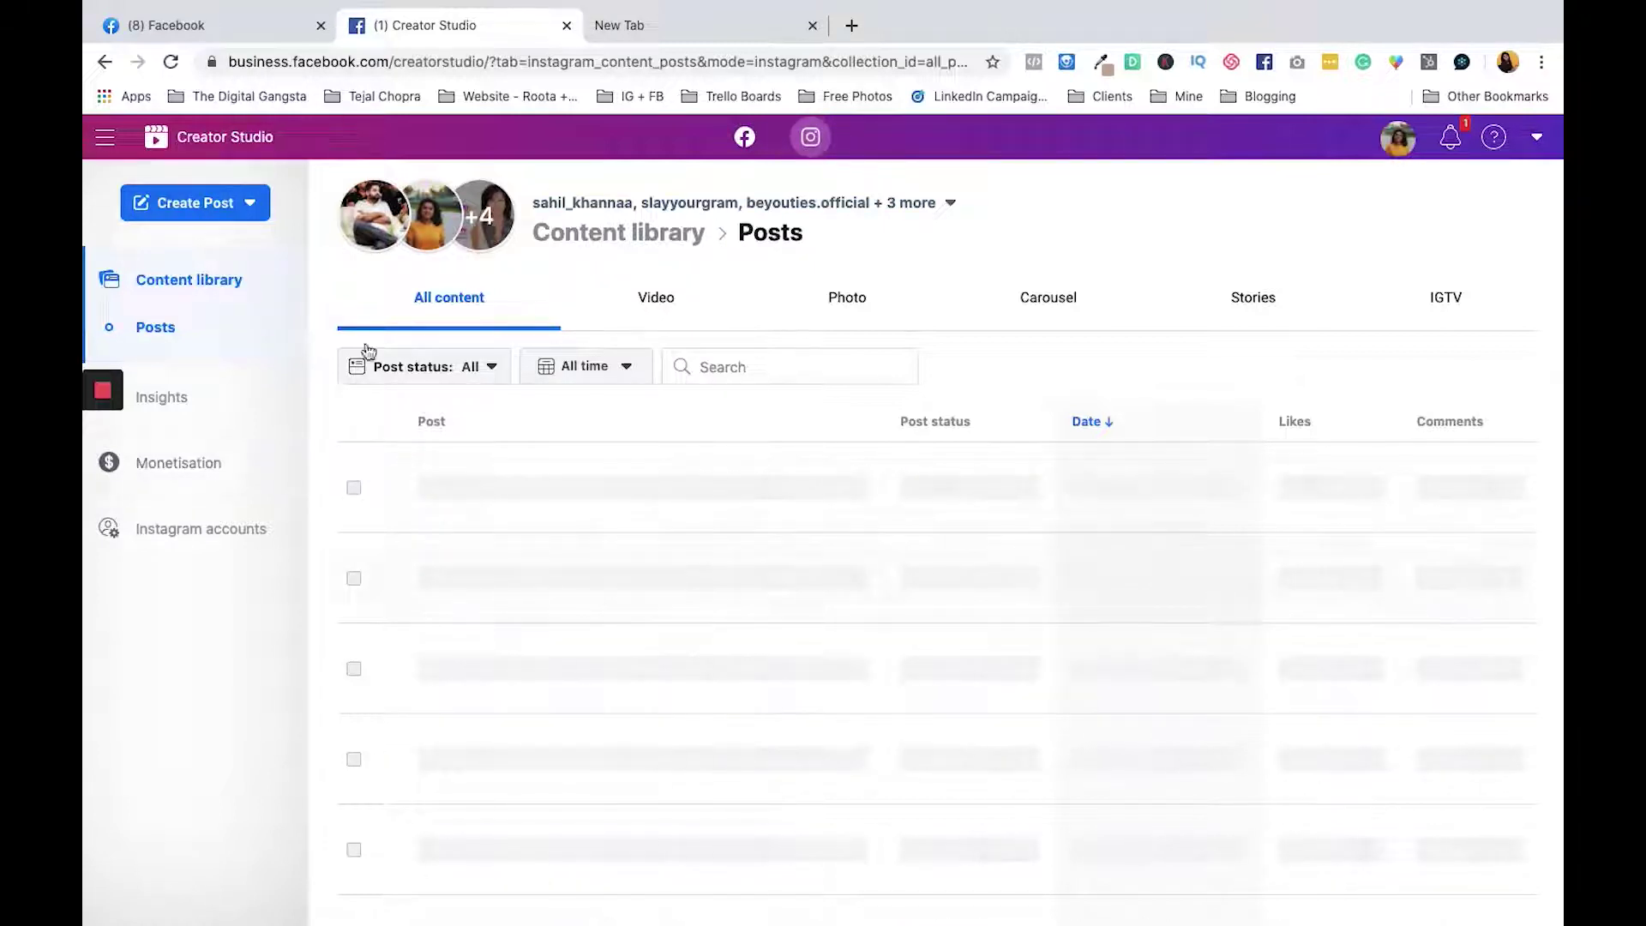
{"action": "left_click", "coordinate": [947, 206]}
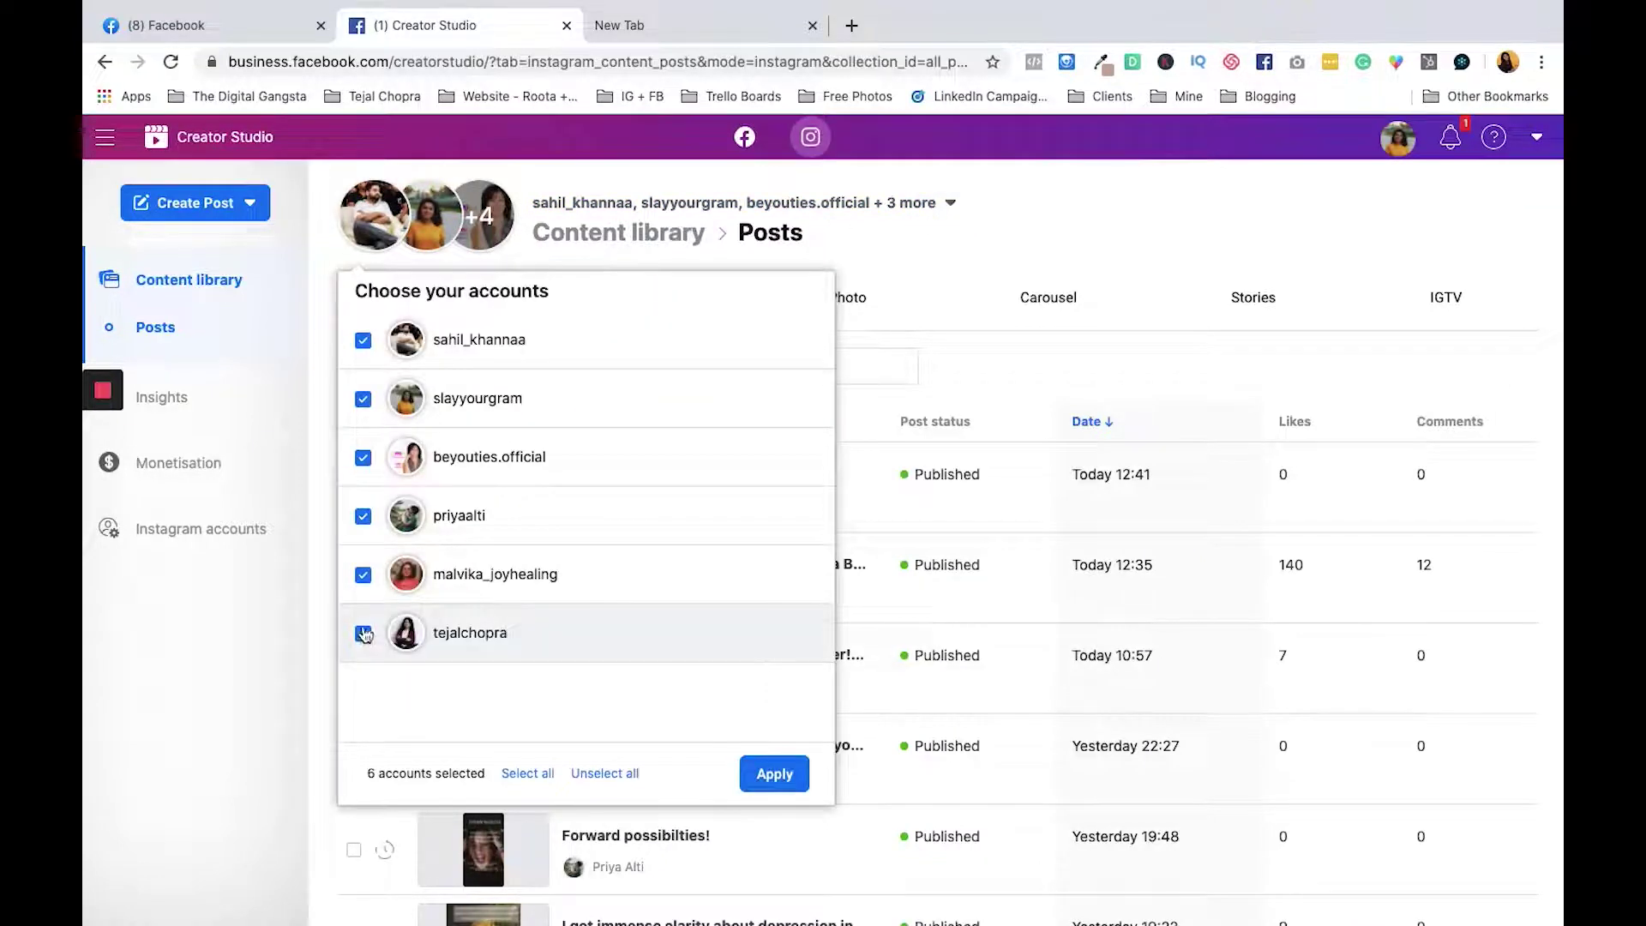
Step: Create a new IGTV post for the last listed Instagram account and browse the Downloads folder for its video
{"action": "left_click", "coordinate": [189, 205]}
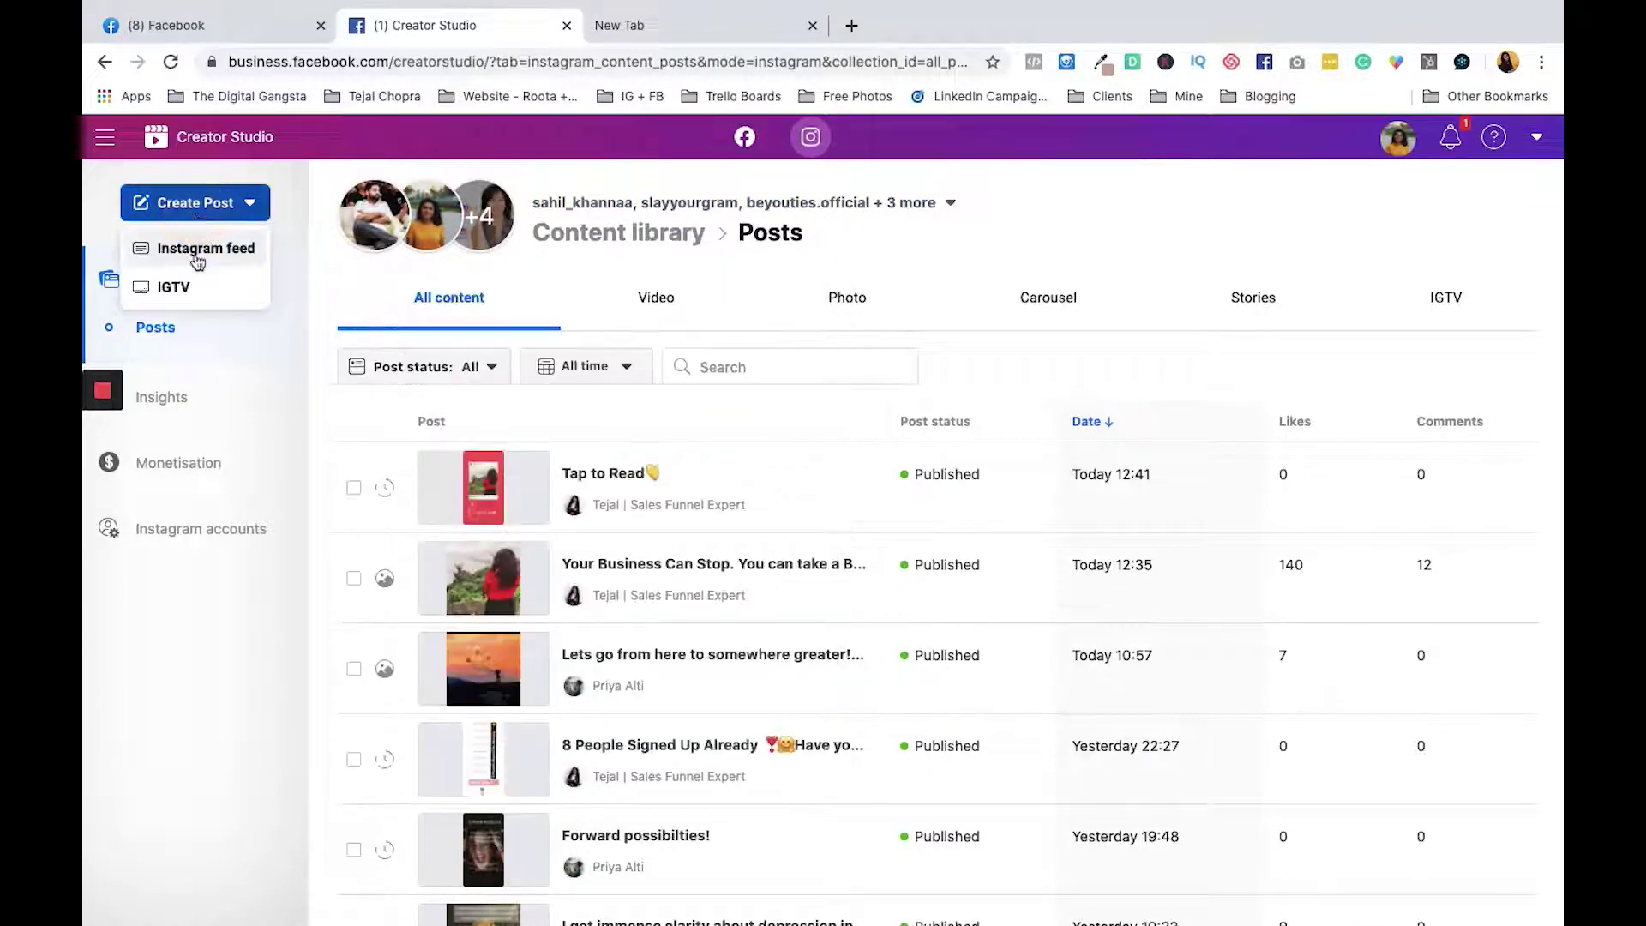
{"action": "left_click", "coordinate": [174, 288]}
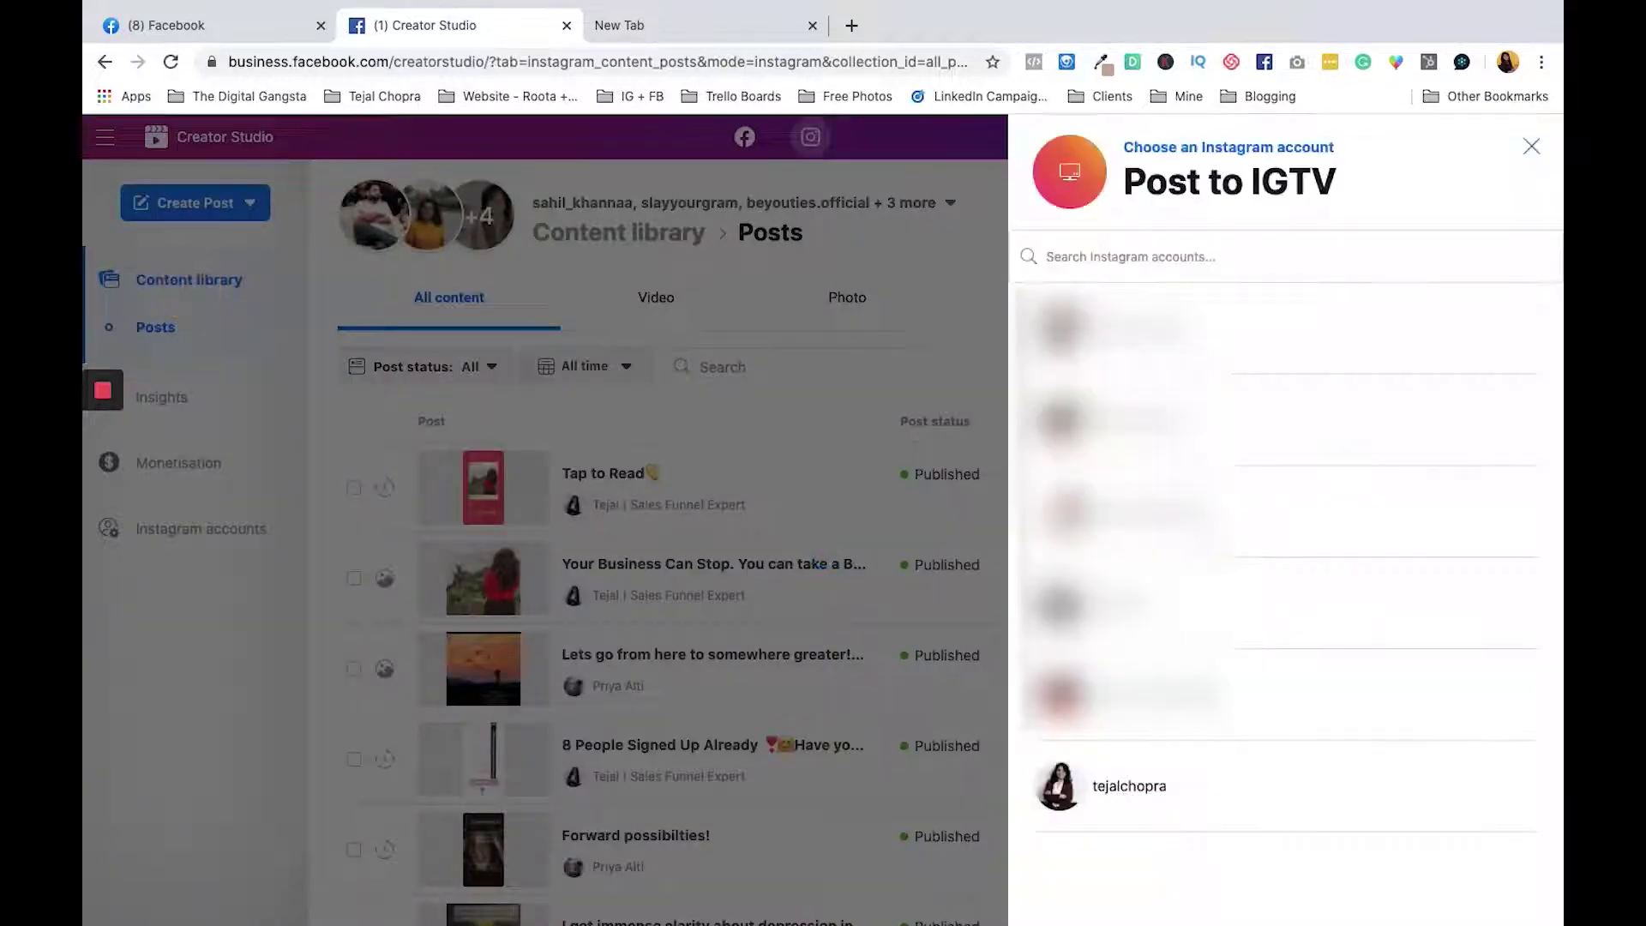
{"action": "left_click", "coordinate": [1143, 804]}
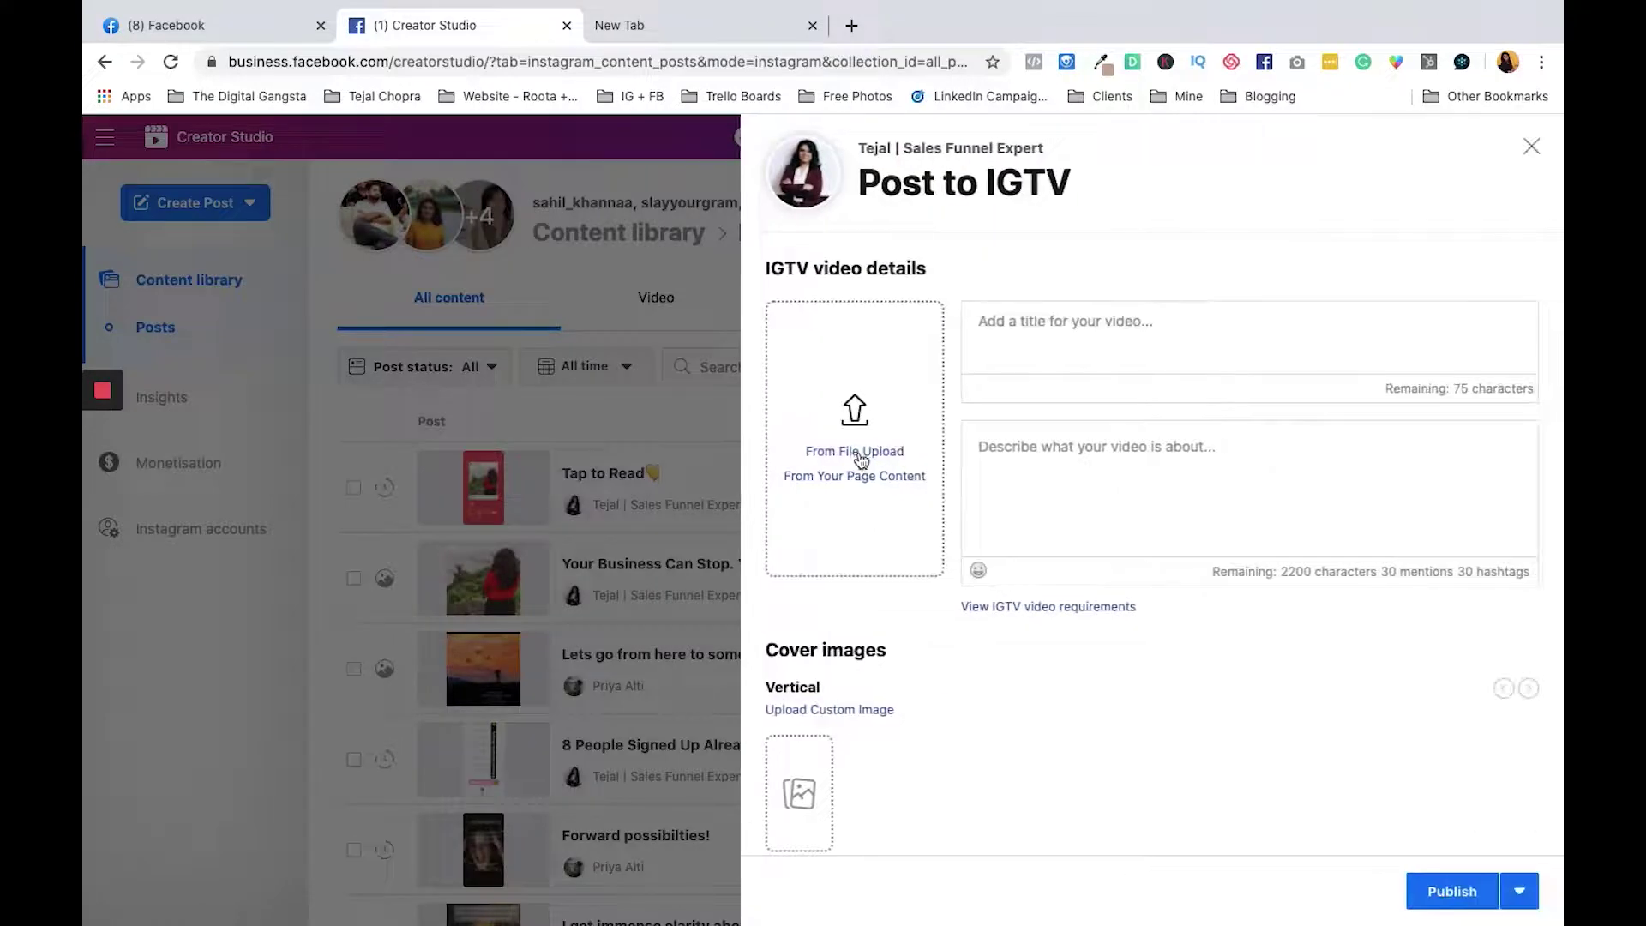
{"action": "left_click", "coordinate": [857, 452]}
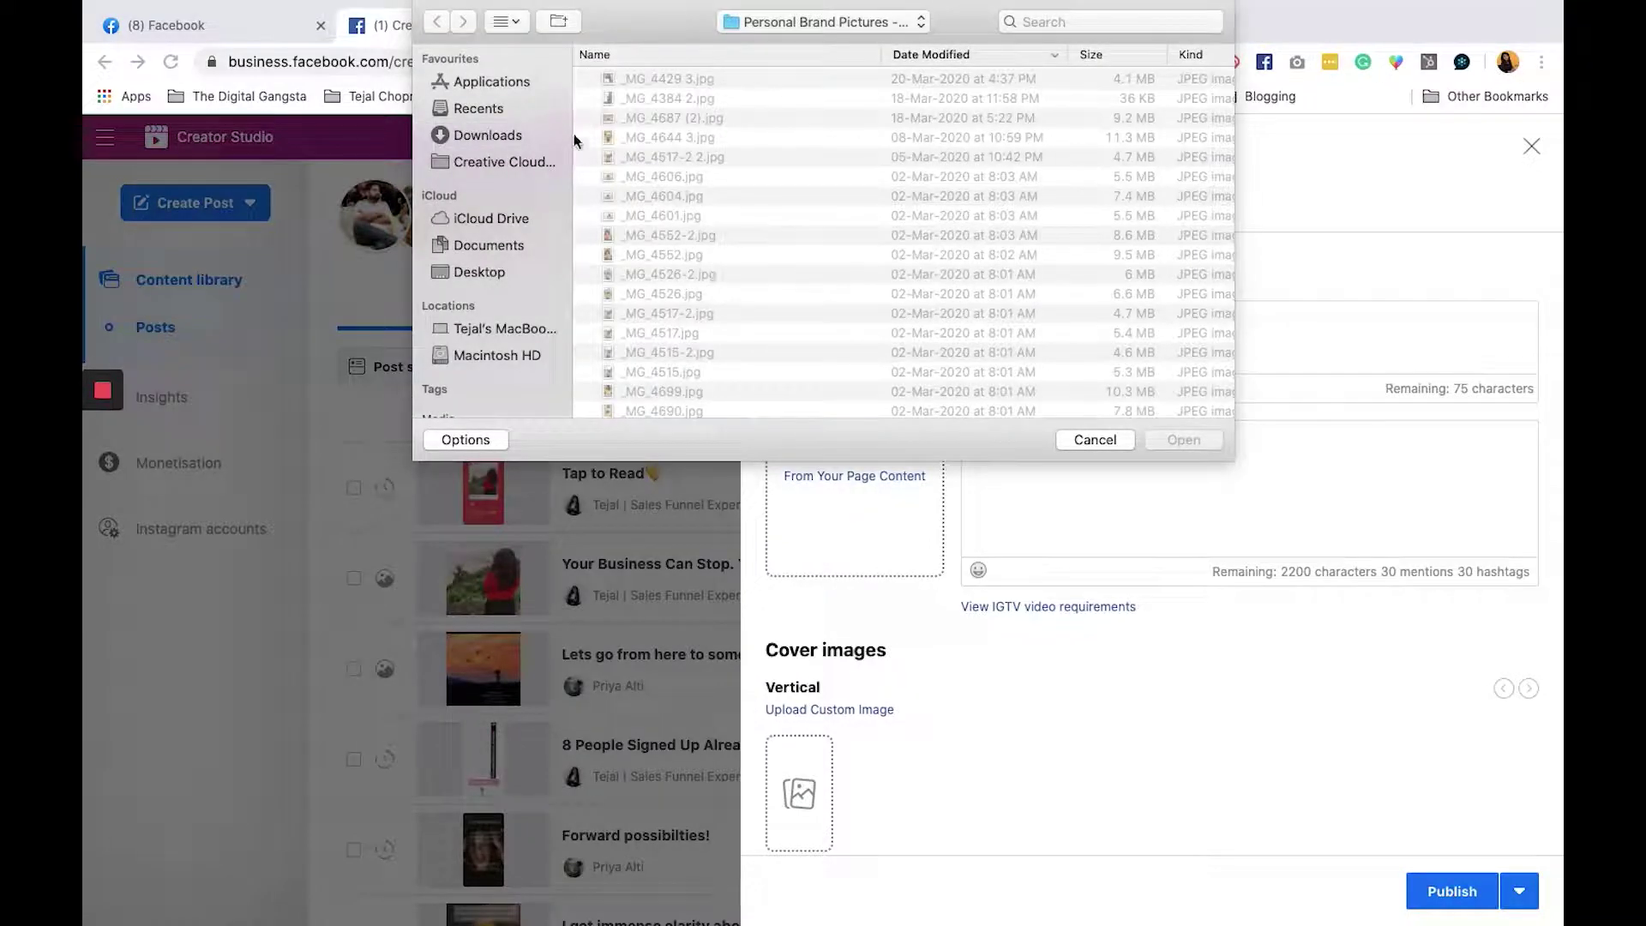
{"action": "left_click", "coordinate": [488, 135]}
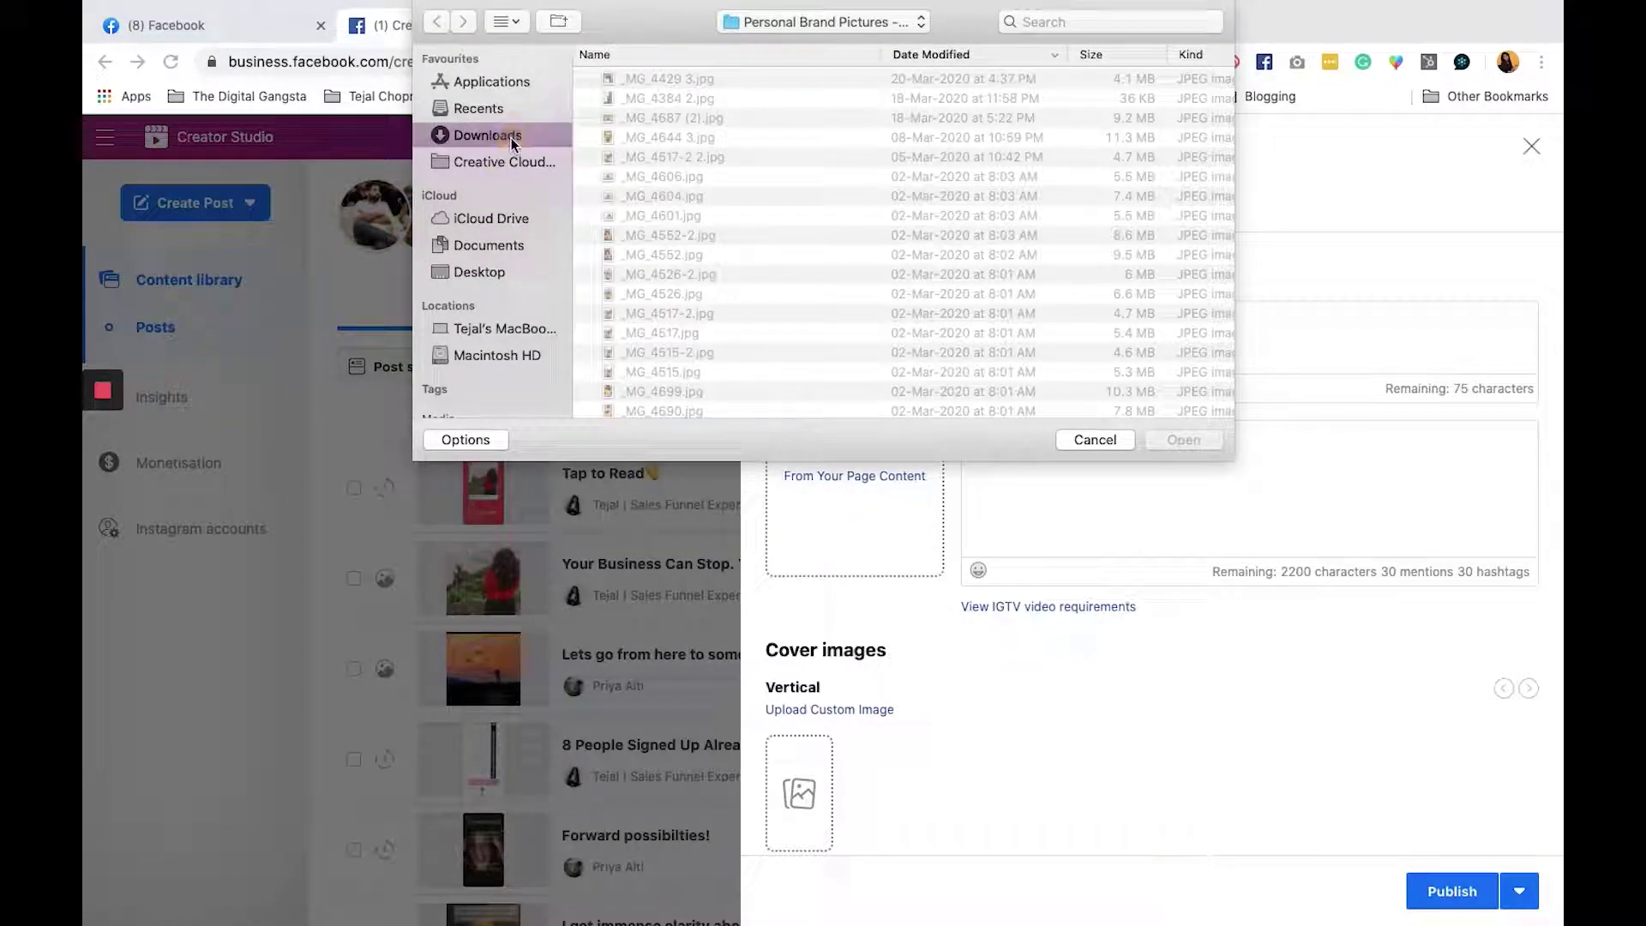
Step: Search for "smash" in the Downloads folder and across this Mac
{"action": "left_click", "coordinate": [1058, 23]}
{"action": "type", "text": "sma"}
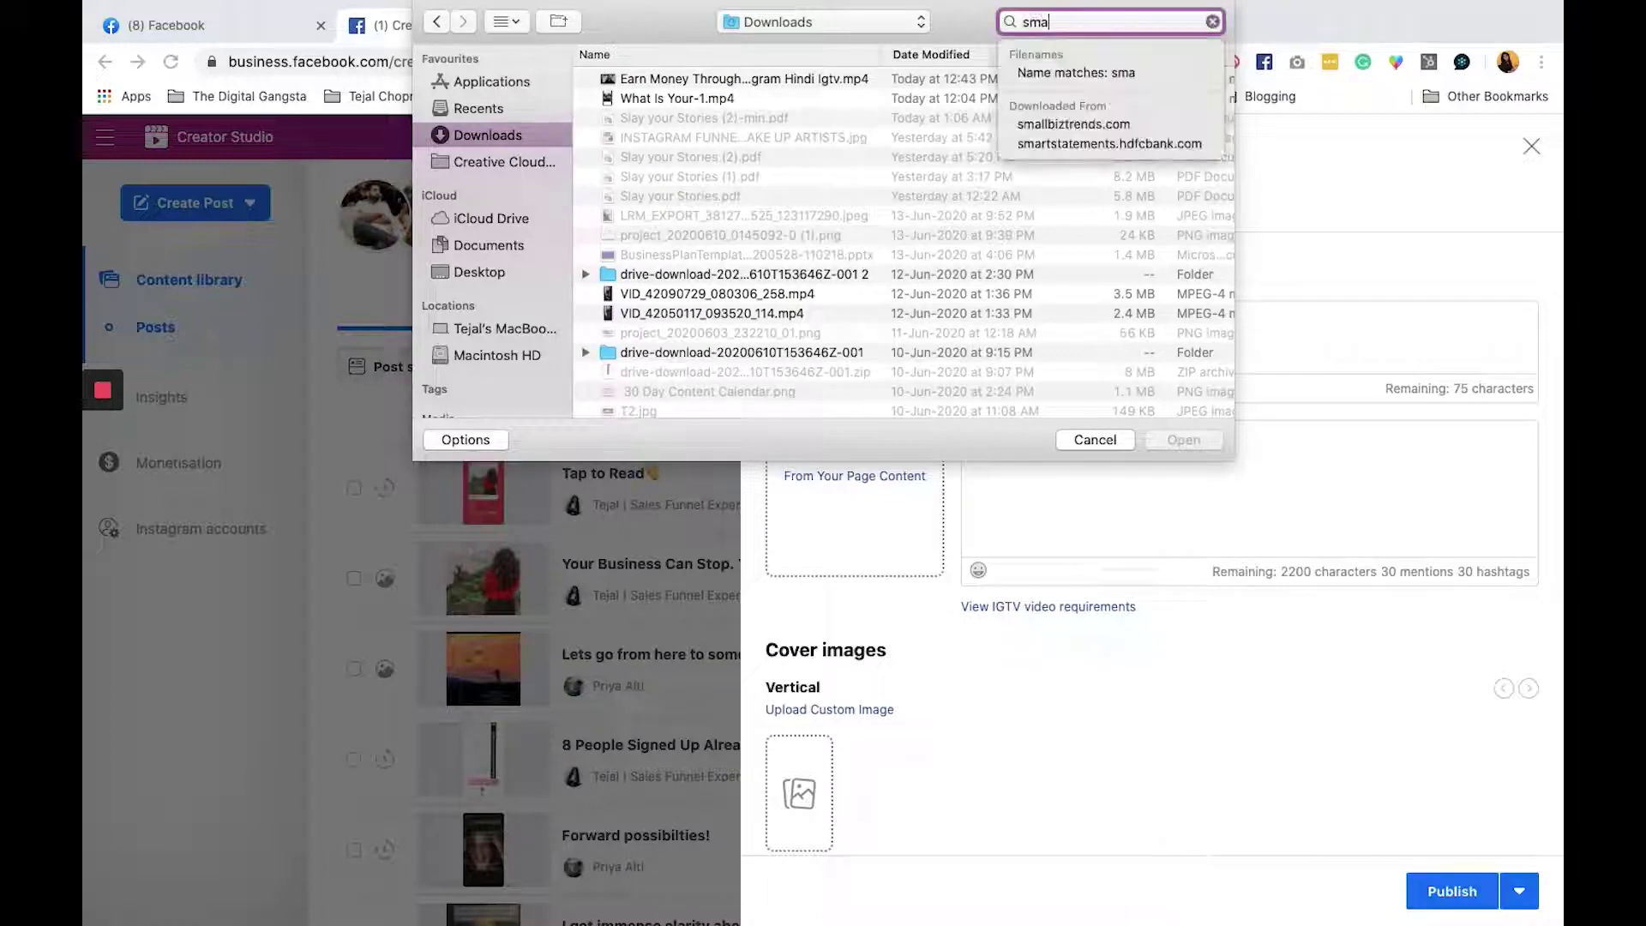
{"action": "type", "text": "sh"}
{"action": "key", "text": "Return"}
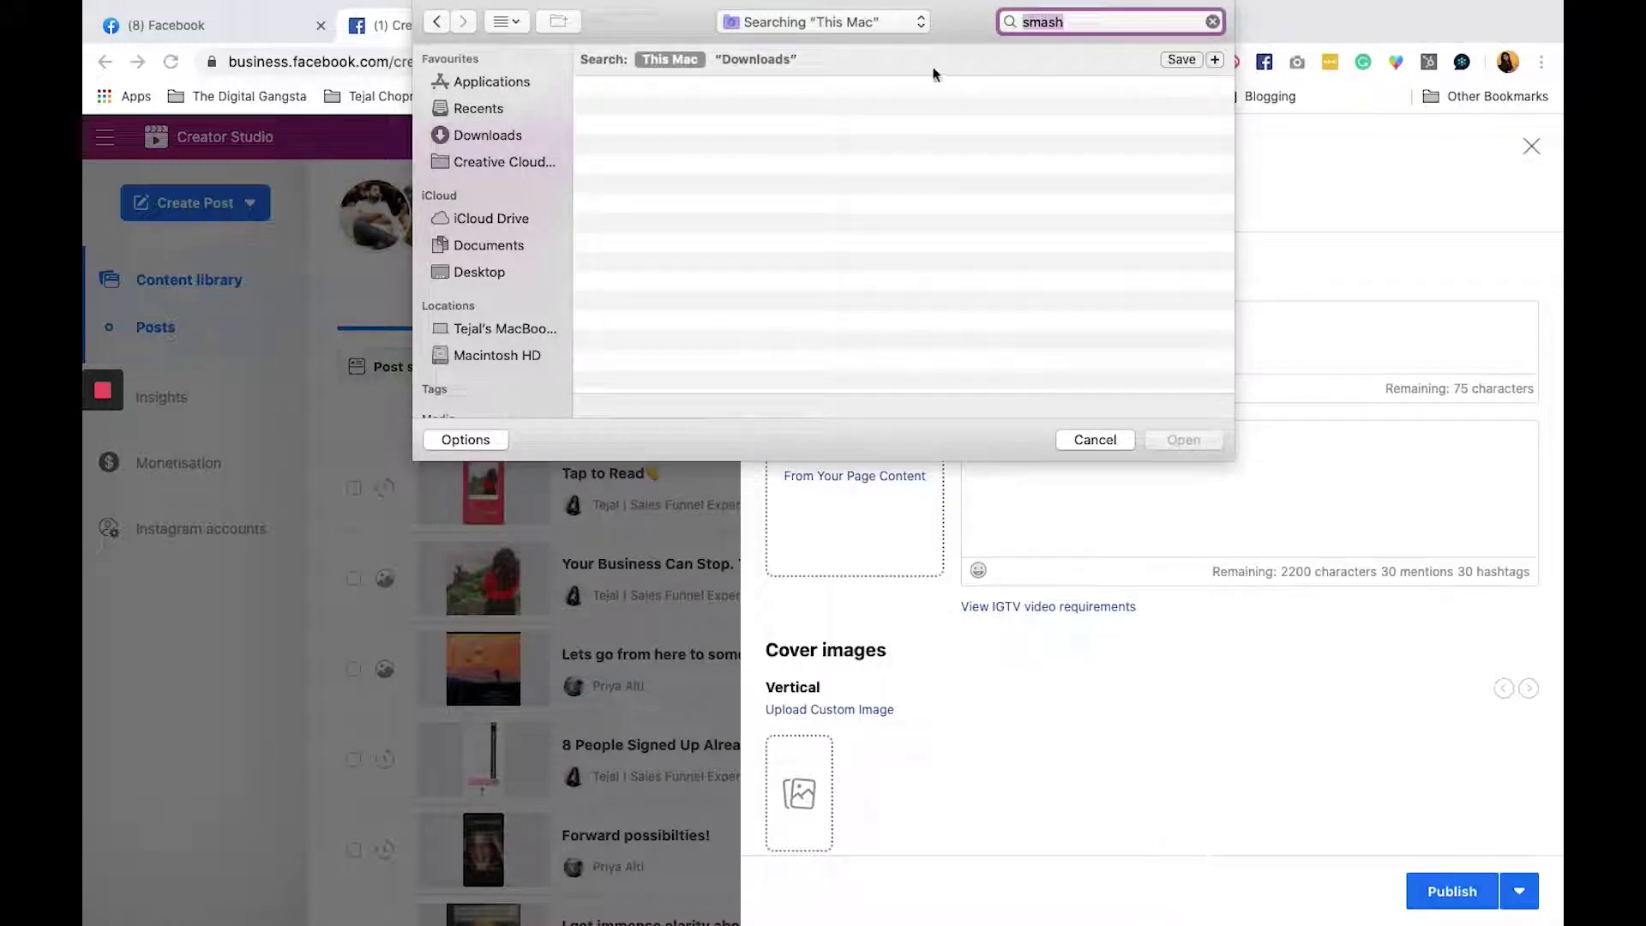
{"action": "left_click", "coordinate": [740, 63]}
{"action": "left_click", "coordinate": [667, 57]}
Step: Upload the "Earn Money Through...gram Hindi igtv.mp4" video from the Downloads folder to the IGTV post
{"action": "left_click", "coordinate": [466, 141]}
{"action": "left_click", "coordinate": [669, 78]}
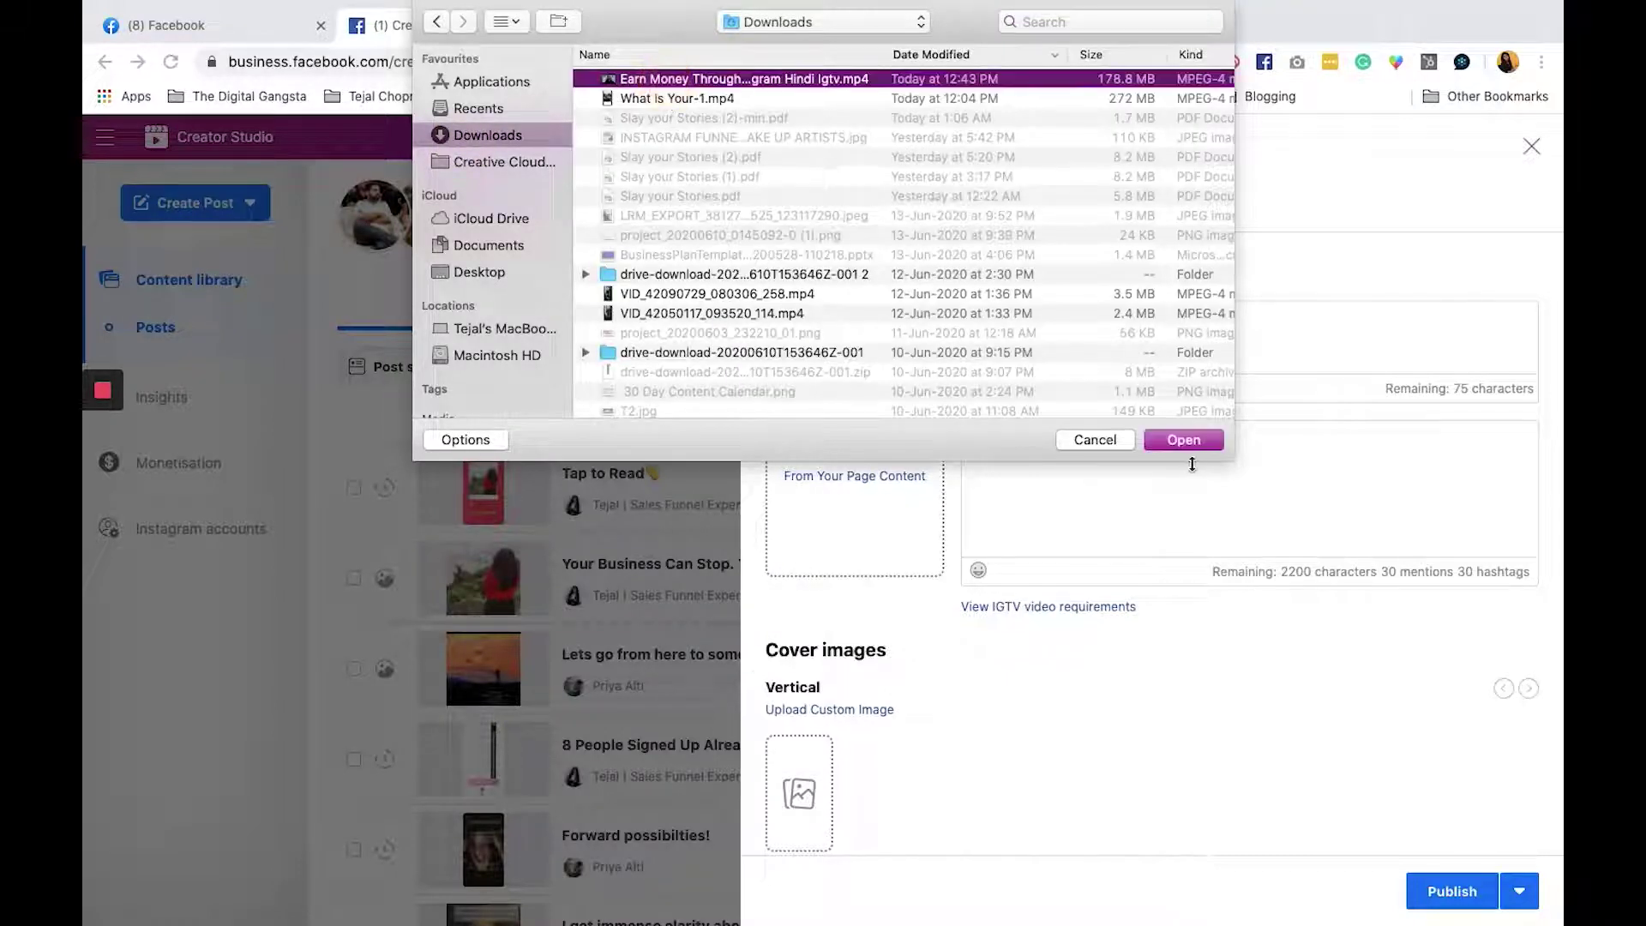
{"action": "left_click", "coordinate": [1181, 440]}
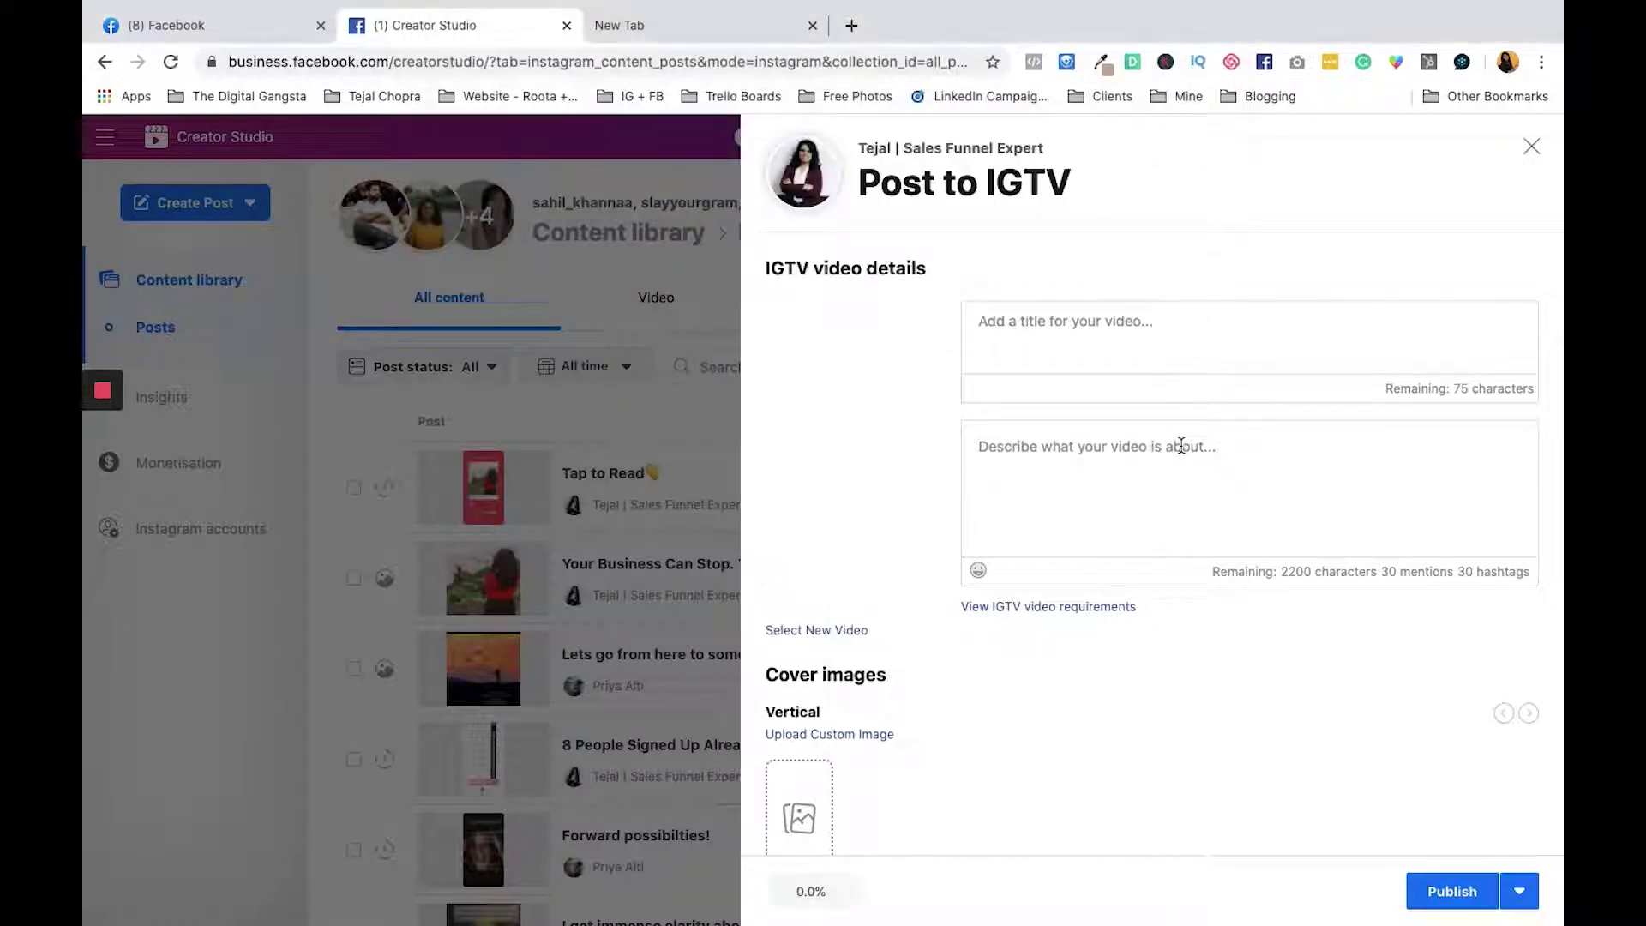
Step: Enter the video title "How to earn money through Instagram? (in HINDI)"
{"action": "left_click", "coordinate": [999, 334]}
{"action": "type", "text": "How"}
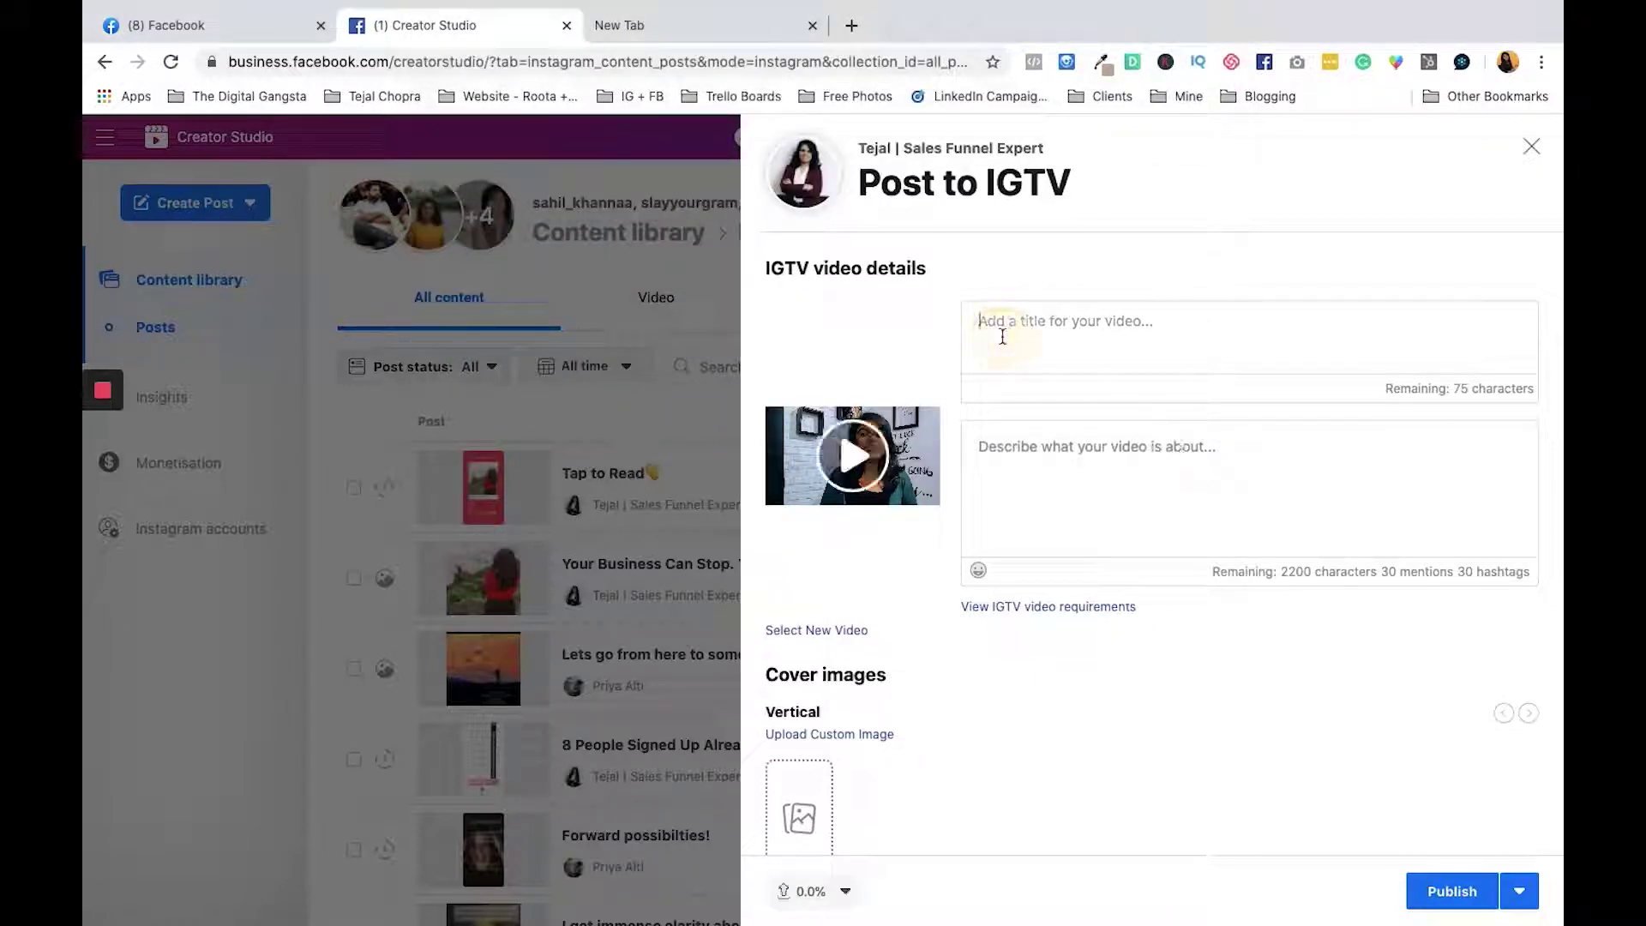
{"action": "type", "text": " to"}
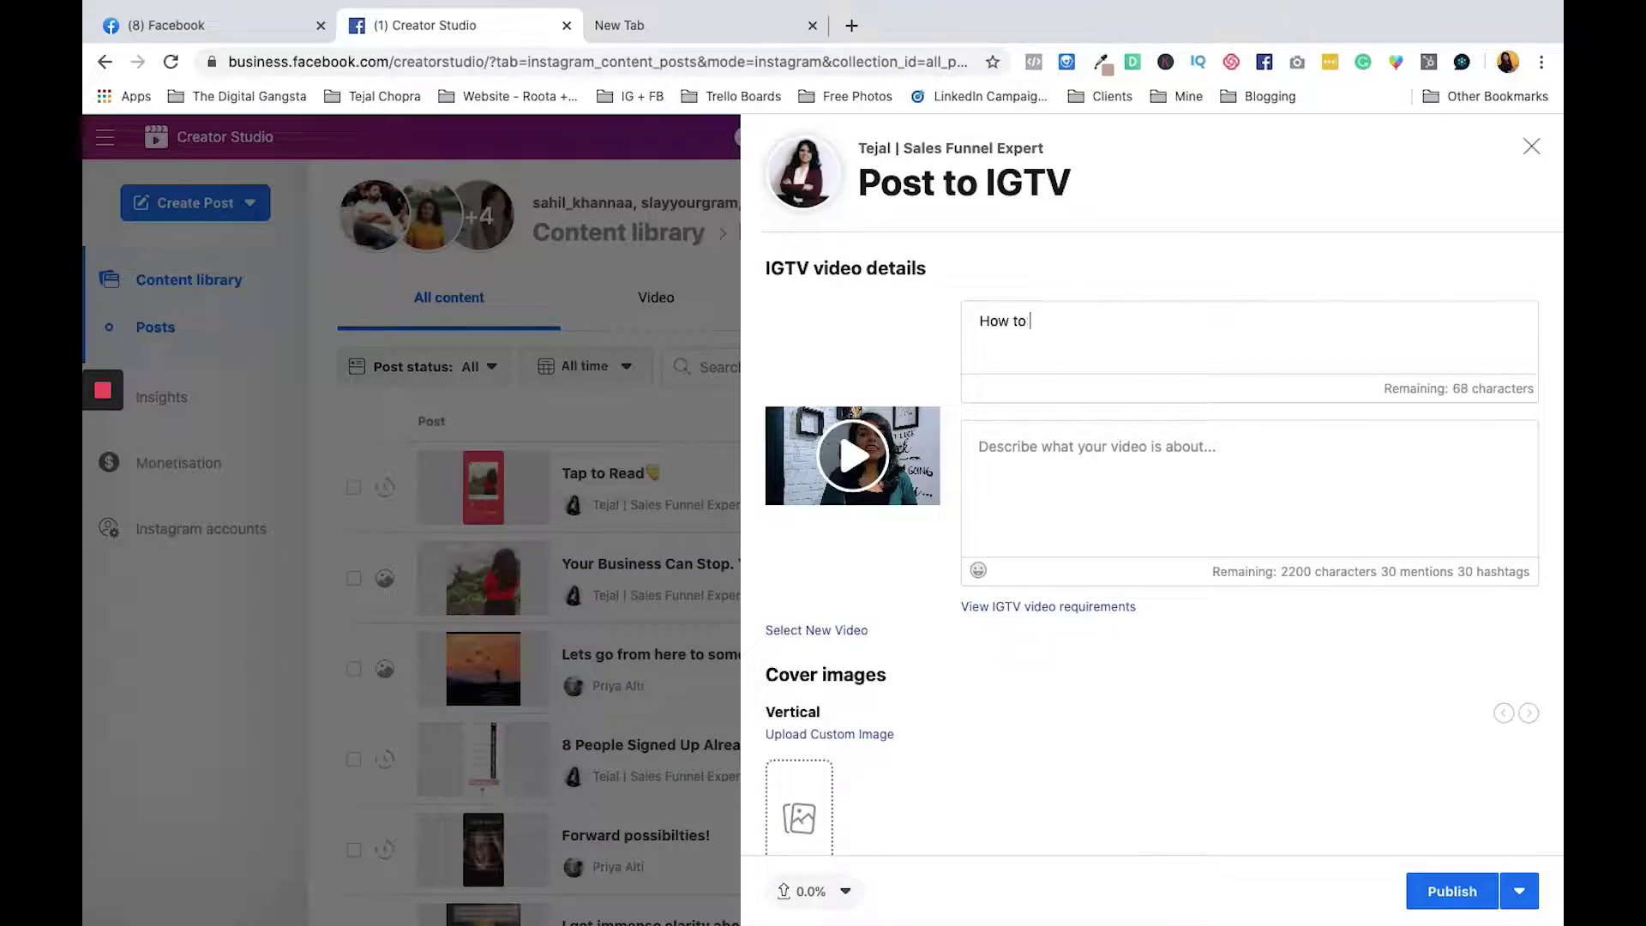
{"action": "type", "text": " earn money throug"}
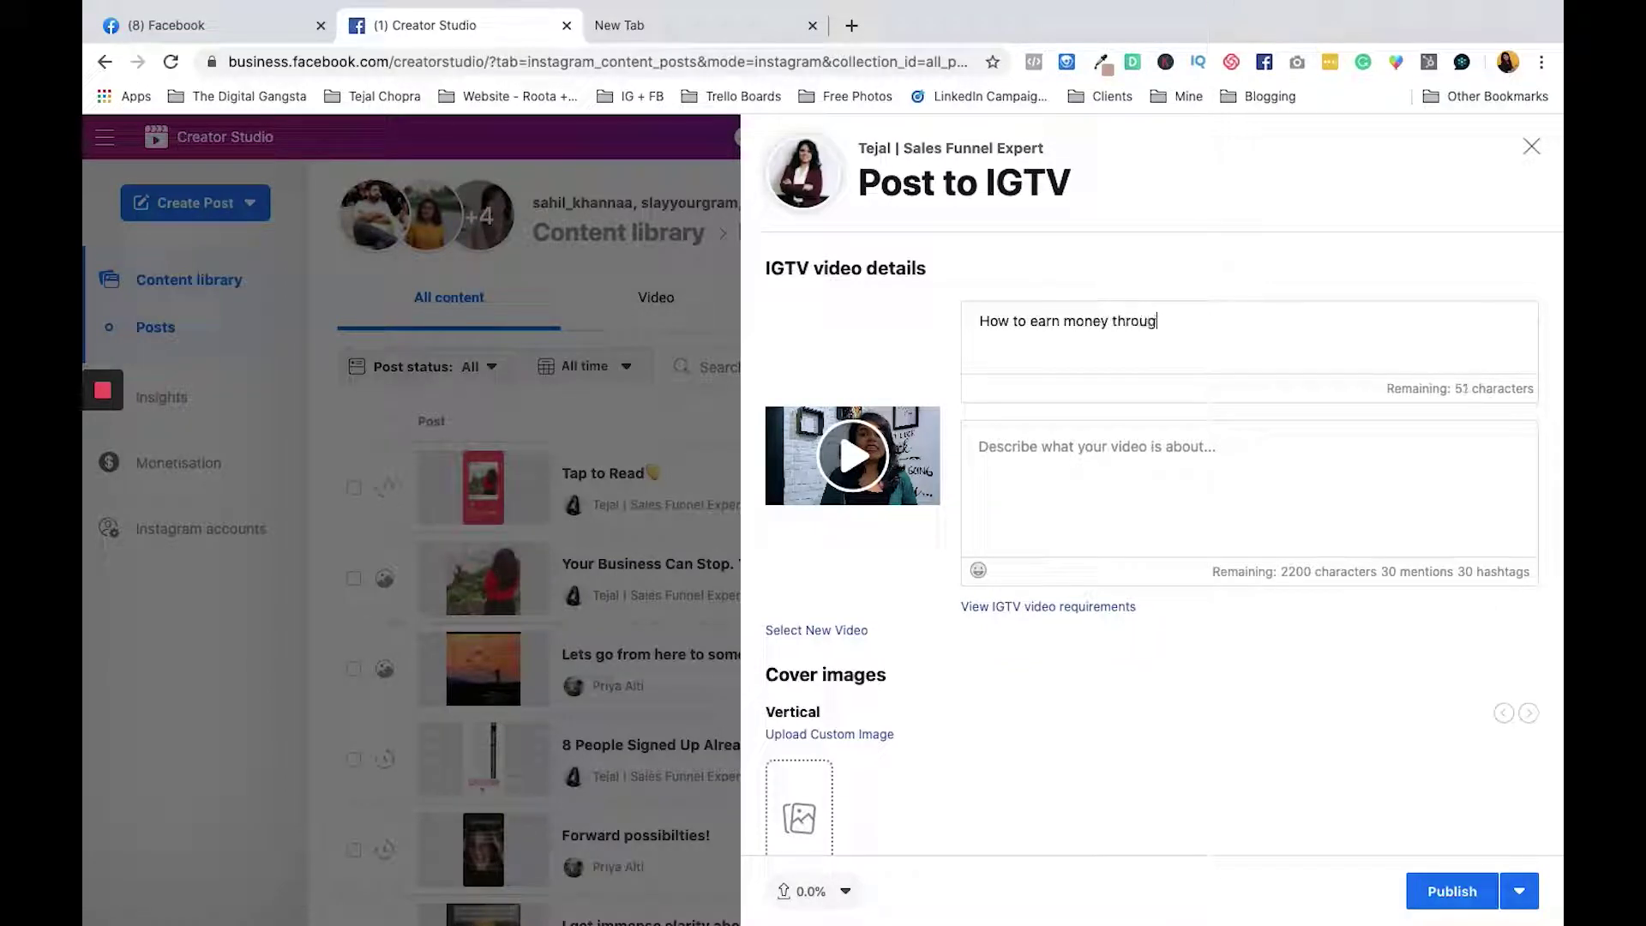
{"action": "type", "text": "h Instagram? (in H"}
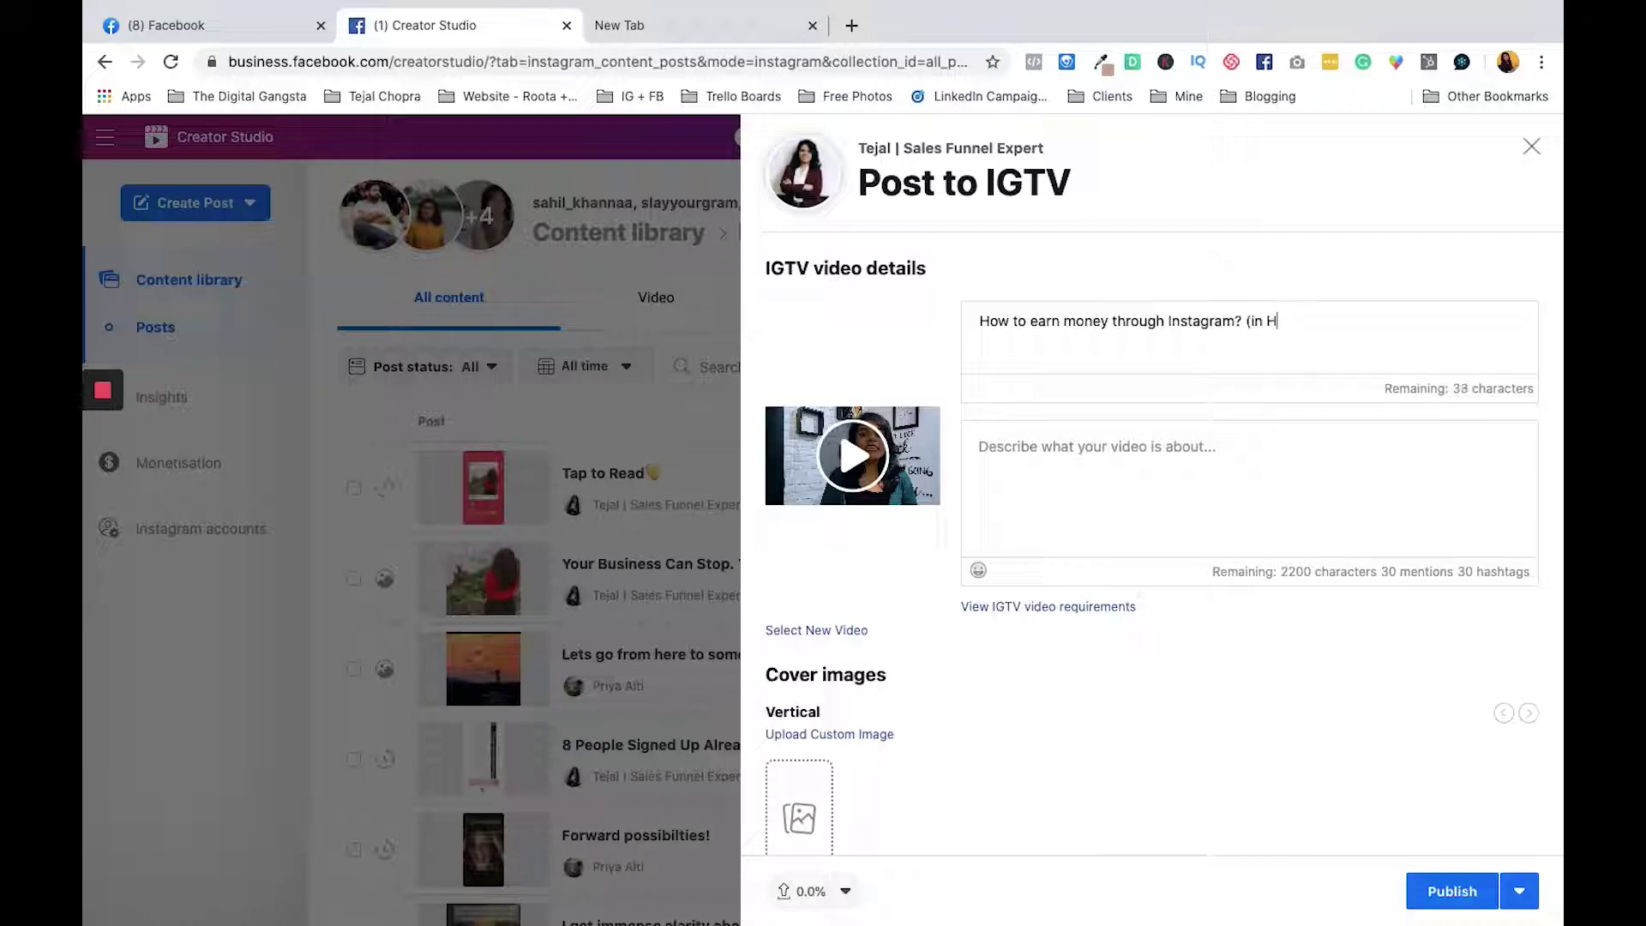
{"action": "type", "text": "INDI)"}
Step: Add the red heart exclamation emoji at the end of the video title using the emoji extension
{"action": "left_click", "coordinate": [1395, 62]}
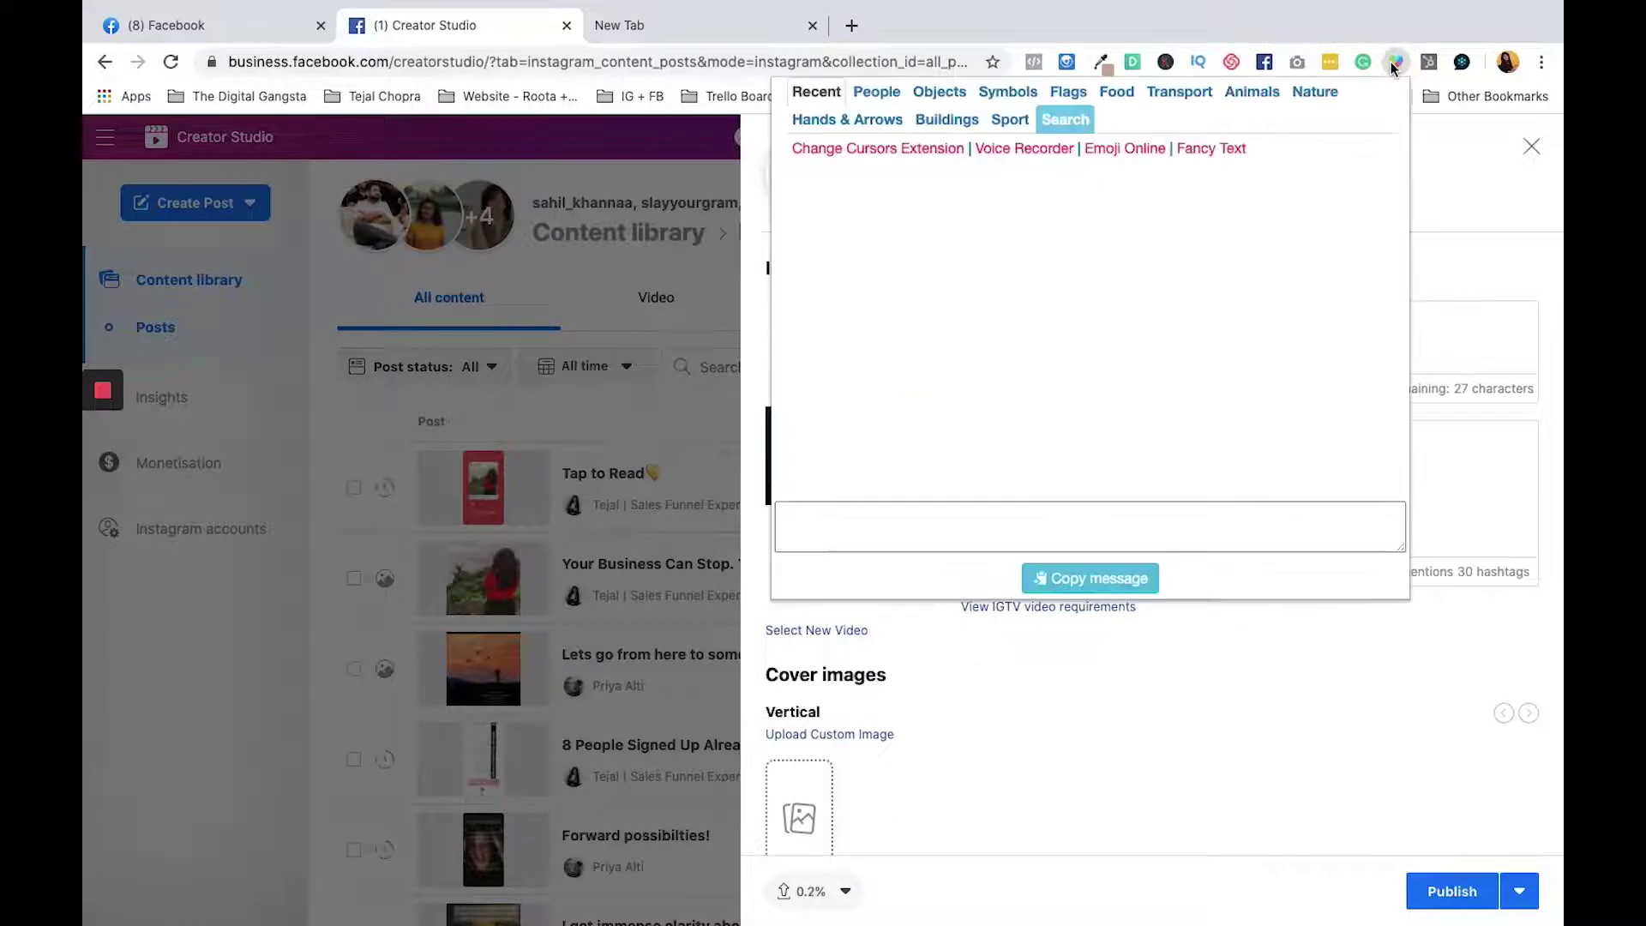
{"action": "left_click", "coordinate": [877, 197]}
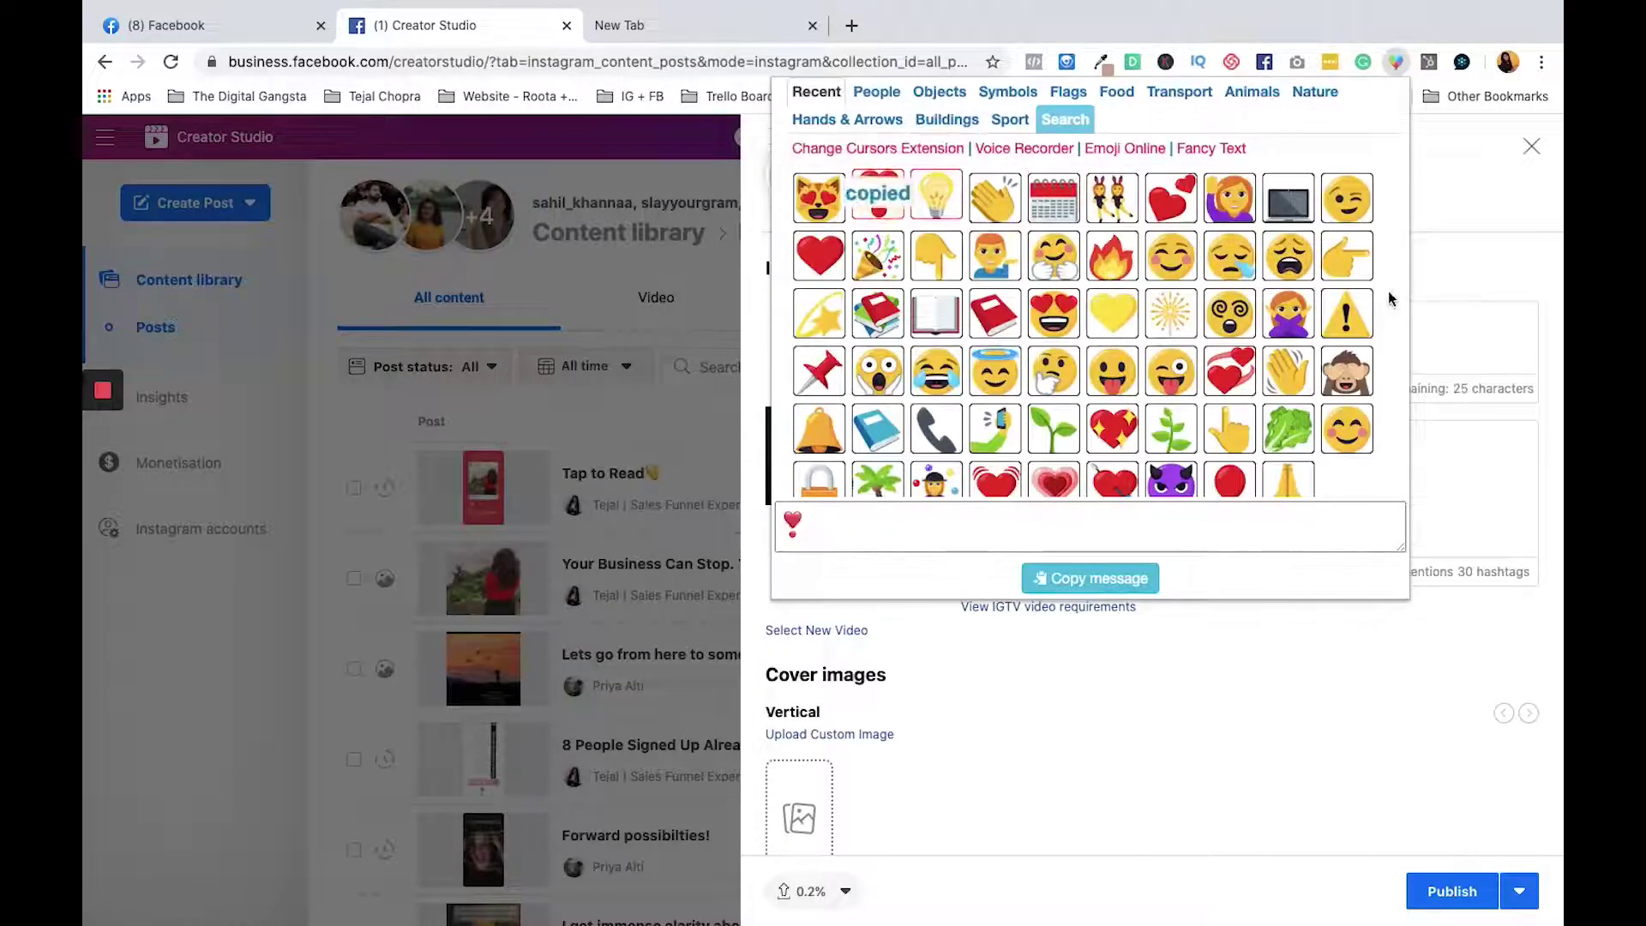
{"action": "left_click", "coordinate": [1414, 279]}
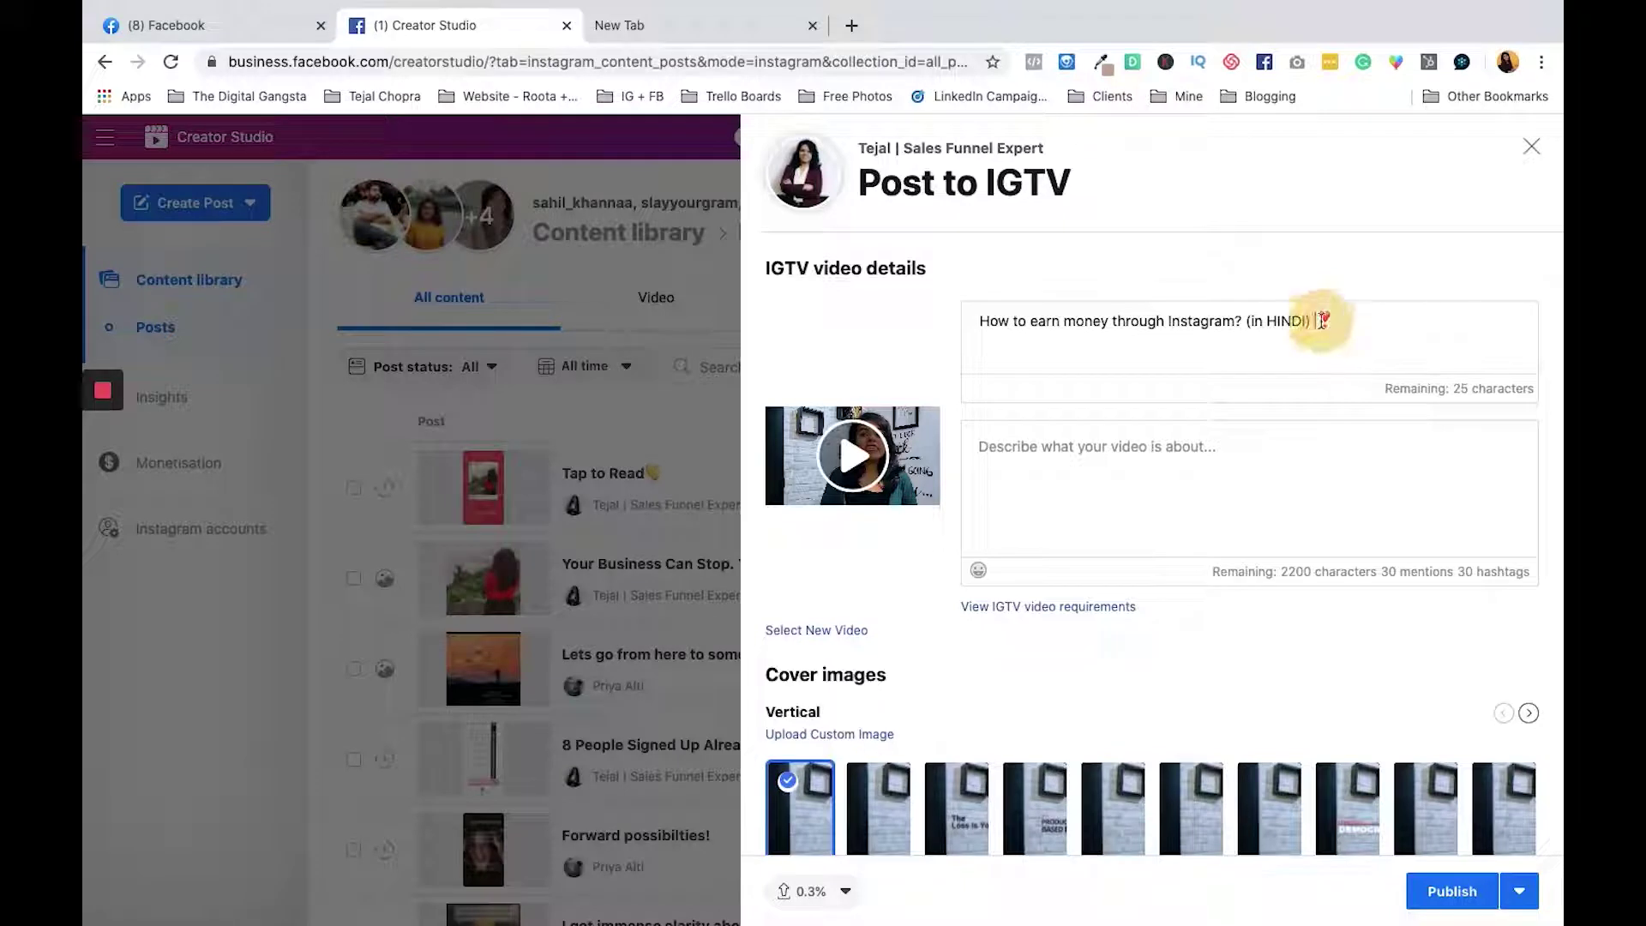
Step: Write the video description as "ABC", a gap, four lines with single dots, and the hashtag "#tejaltalks"
{"action": "left_click", "coordinate": [1183, 447]}
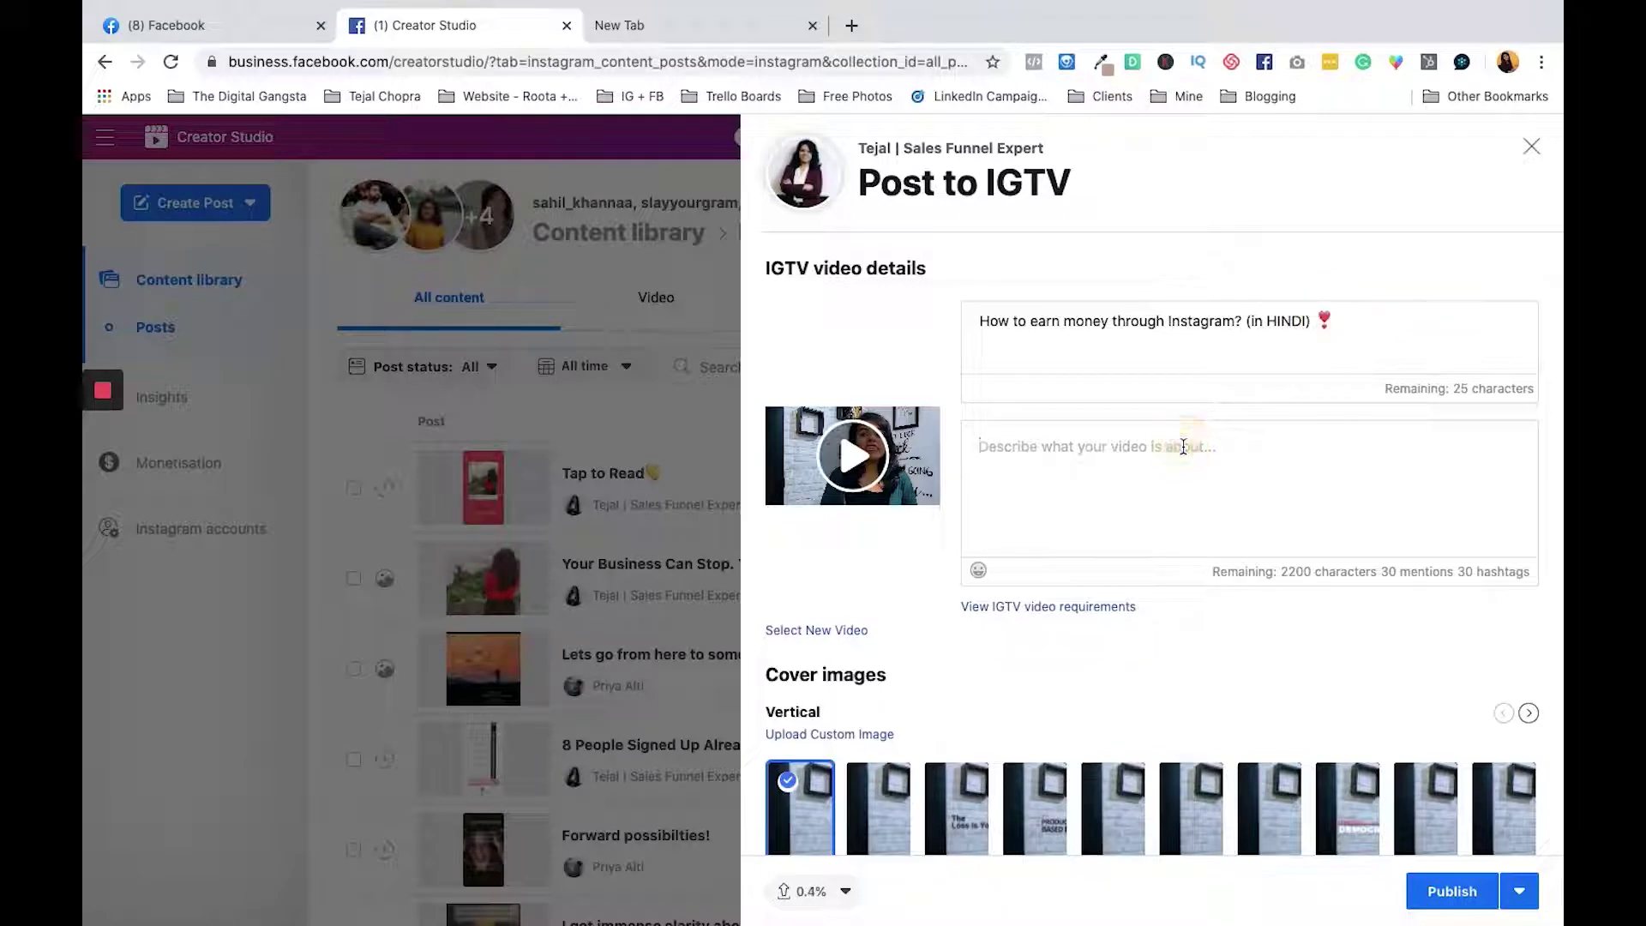
{"action": "type", "text": "ABC"}
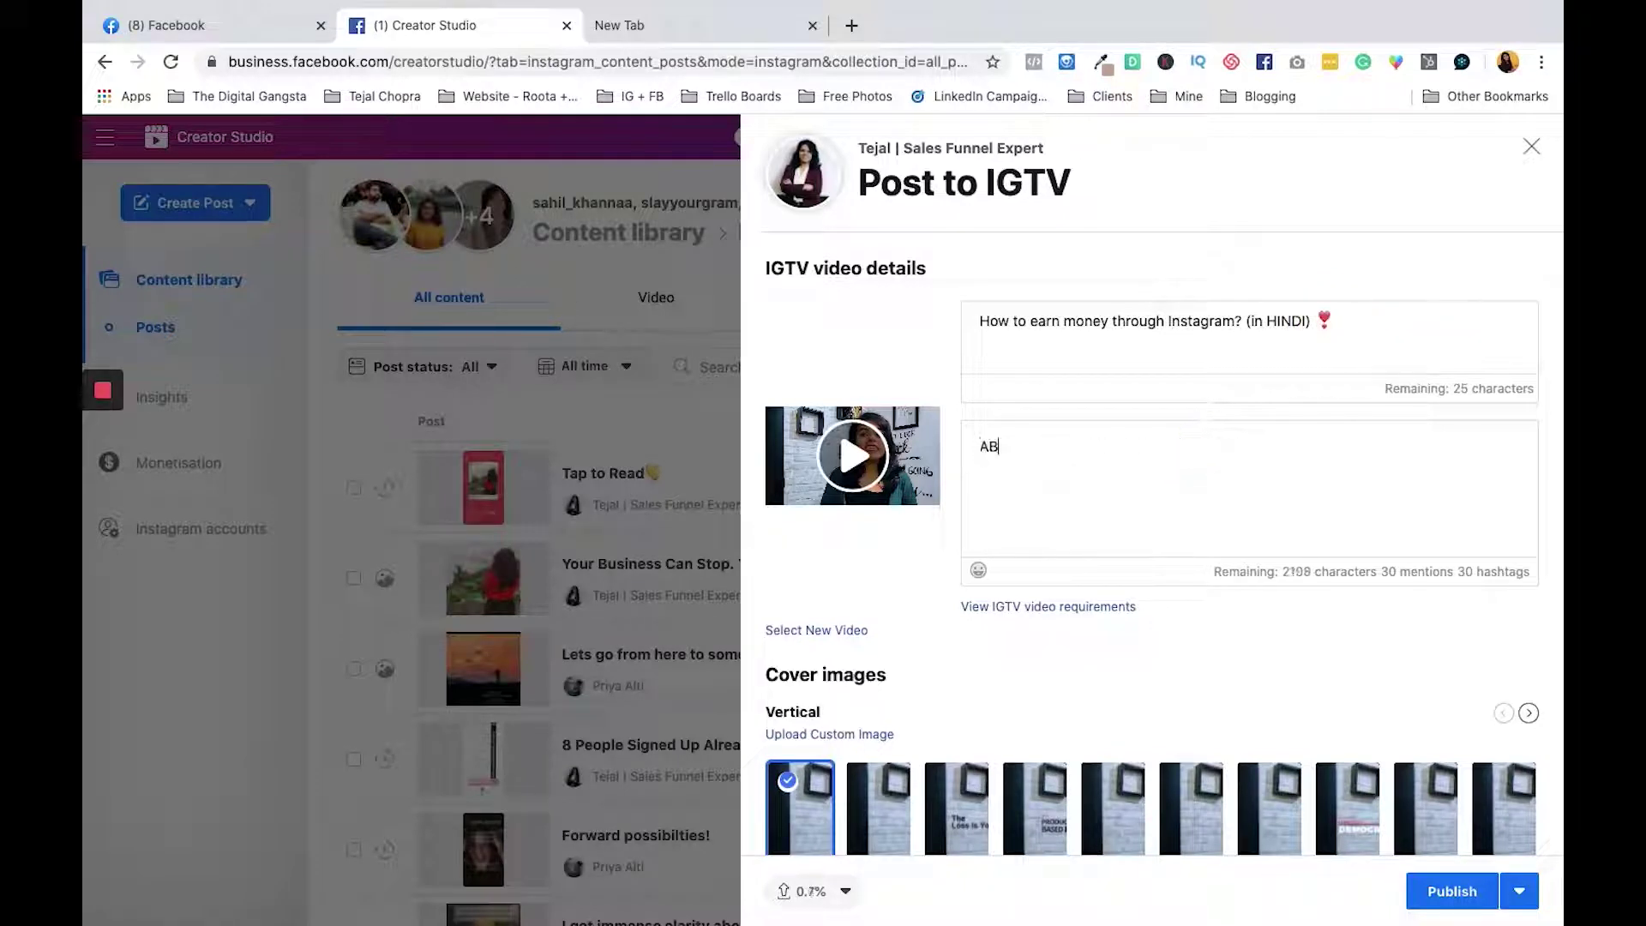
{"action": "key", "text": "Return"}
{"action": "key", "text": "Return"}
{"action": "key", "text": "Return"}
{"action": "type", "text": "."}
{"action": "key", "text": "Return"}
{"action": "type", "text": "."}
{"action": "key", "text": "Return"}
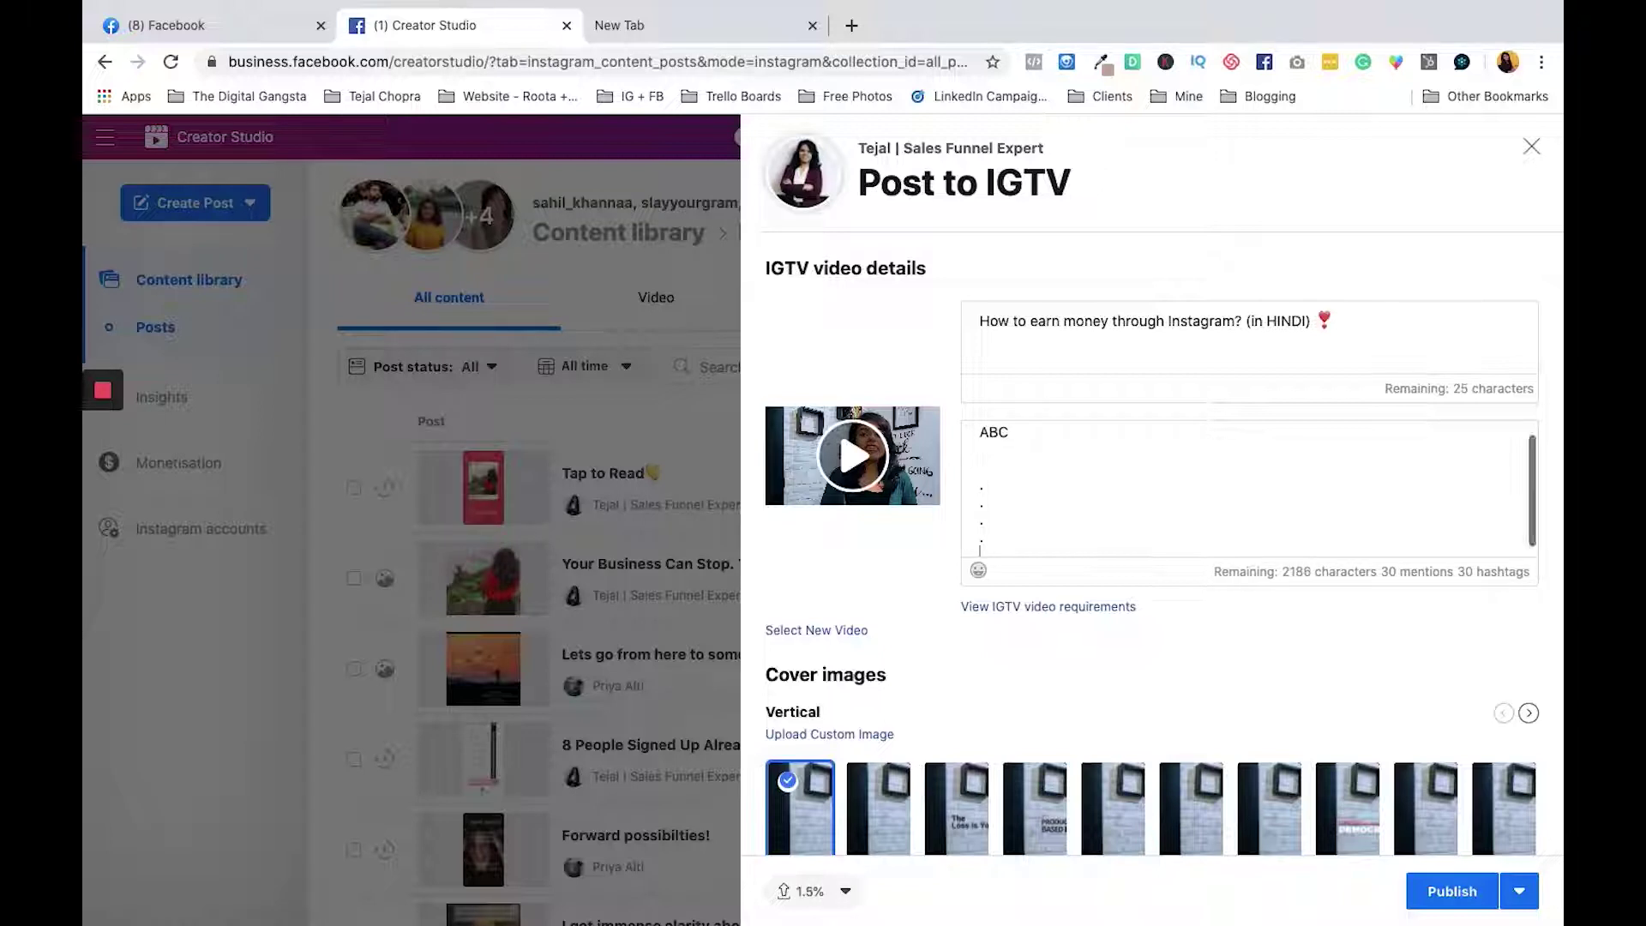
{"action": "type", "text": "."}
{"action": "key", "text": "Return"}
{"action": "type", "text": "#te"}
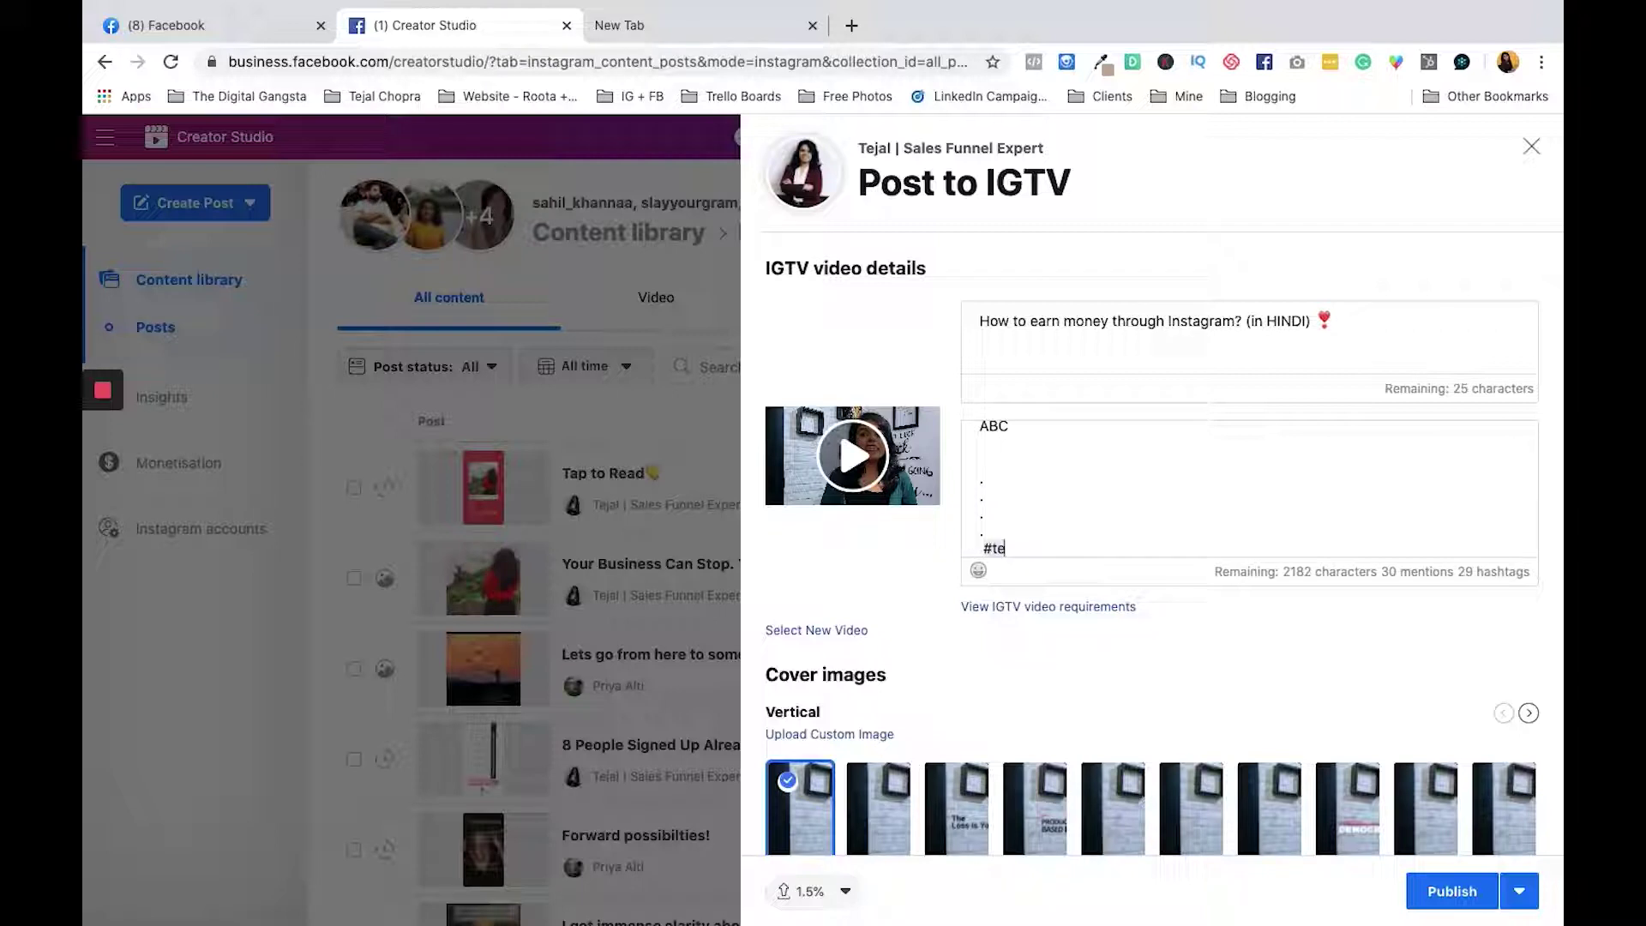
{"action": "type", "text": "jaltalks"}
Step: Choose the eighth suggested video frame as the vertical cover image
{"action": "scroll", "coordinate": [864, 614], "scroll_direction": "down", "scroll_amount": 5}
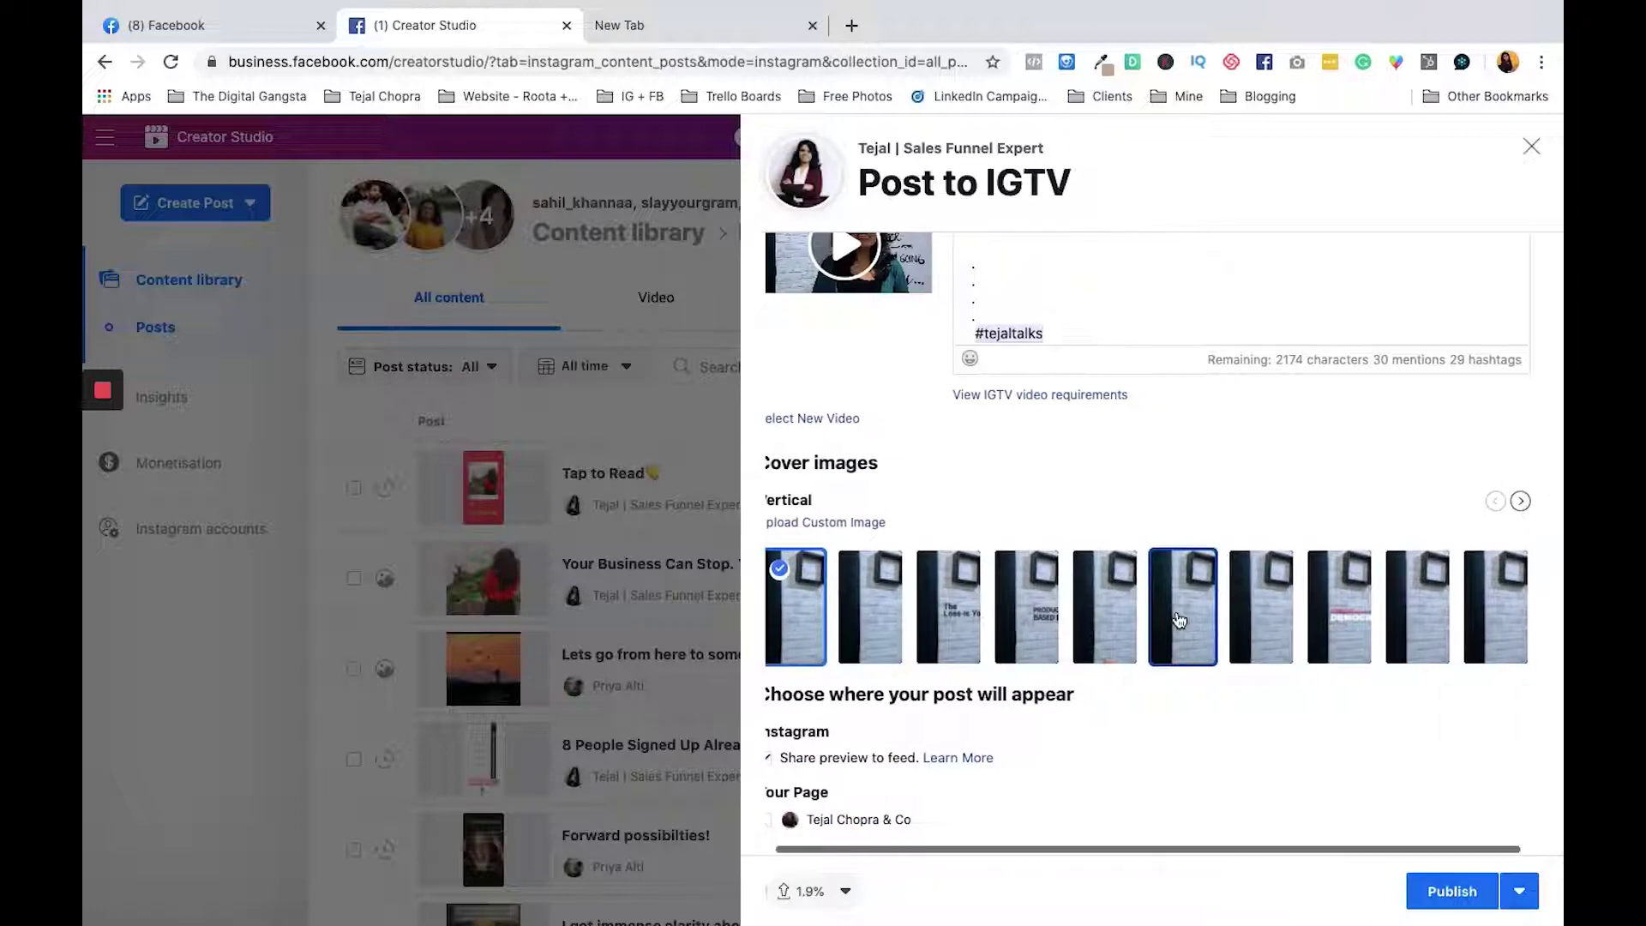
{"action": "scroll", "coordinate": [1180, 614], "scroll_direction": "up", "scroll_amount": 1}
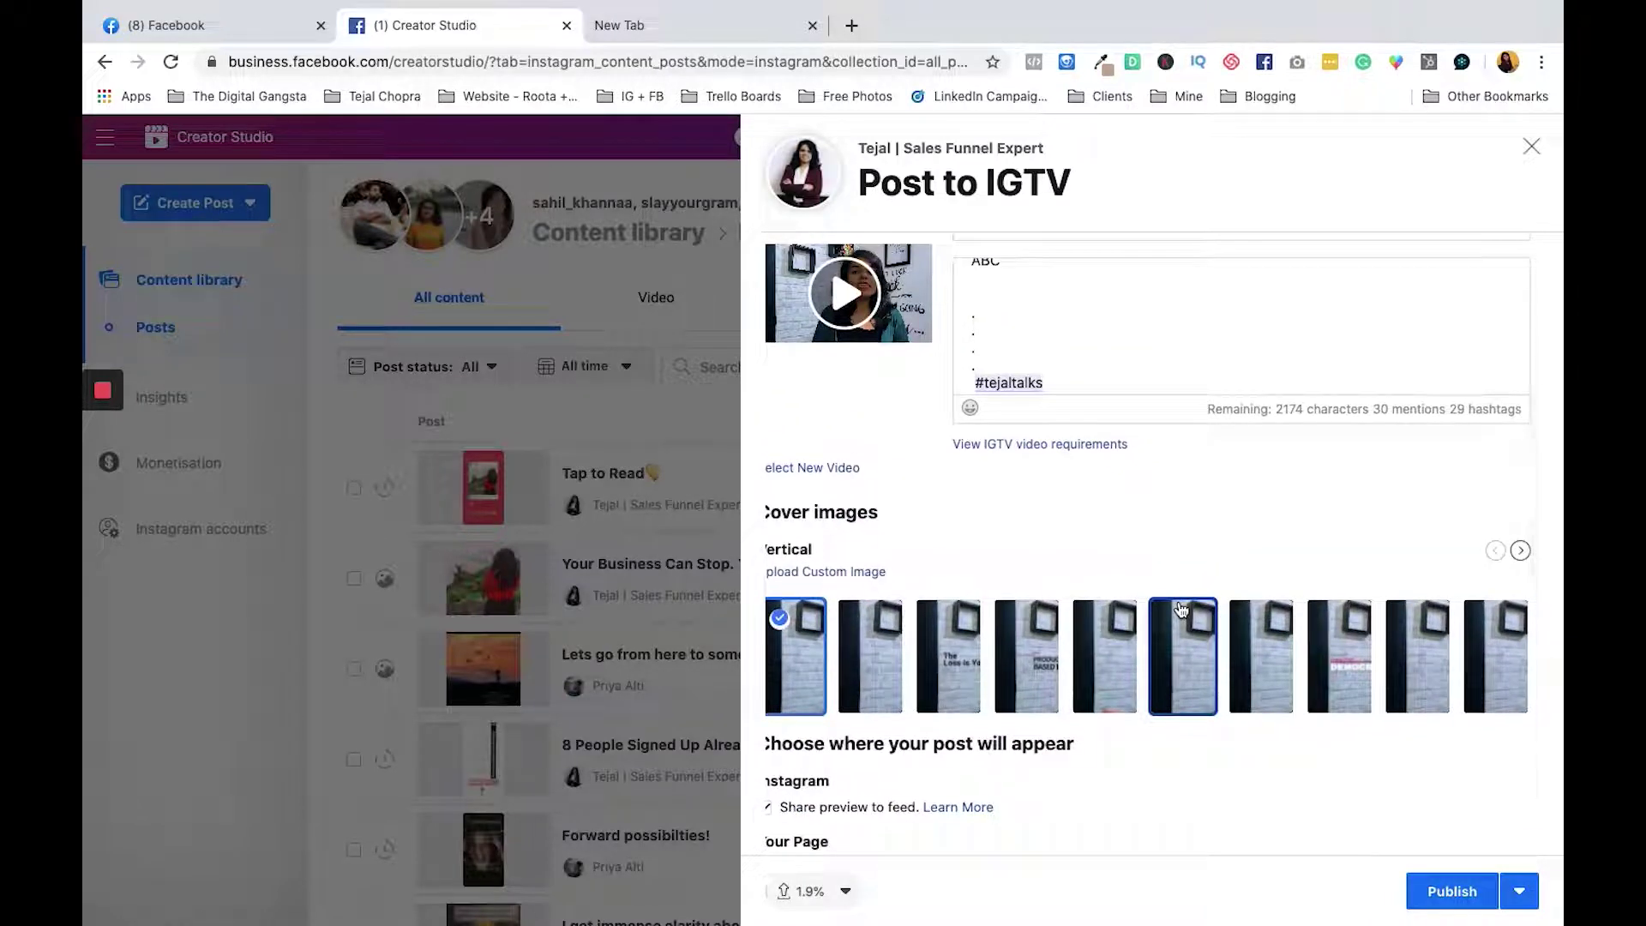
{"action": "left_click", "coordinate": [1104, 647]}
{"action": "left_click", "coordinate": [1359, 665]}
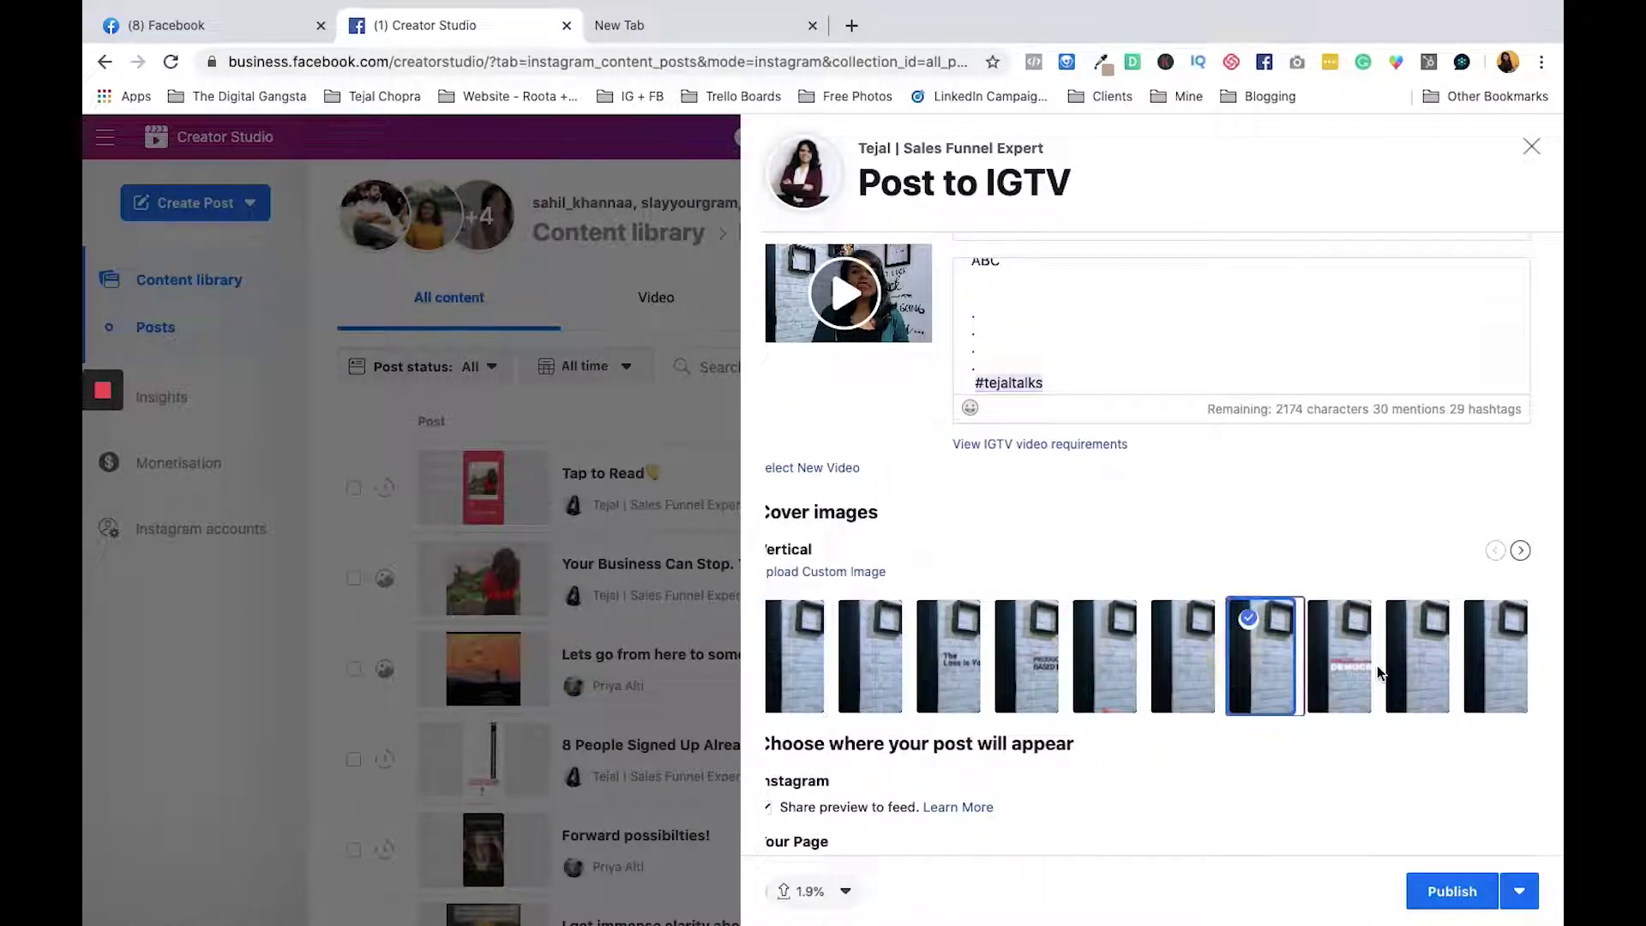
{"action": "left_click", "coordinate": [794, 574]}
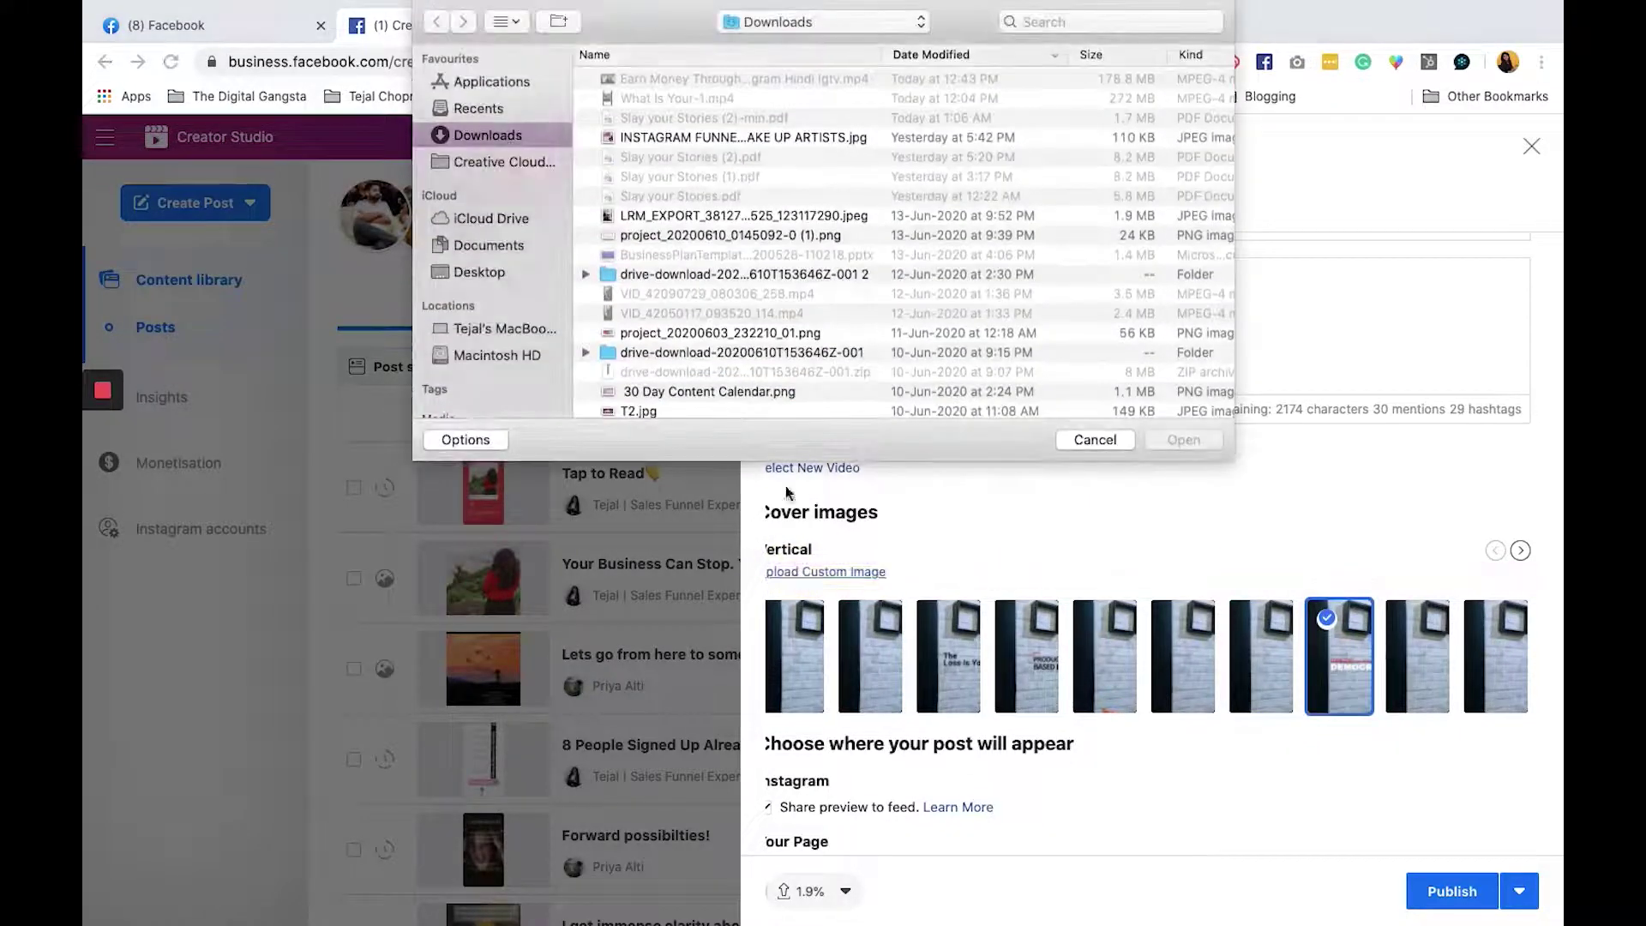
{"action": "scroll", "coordinate": [759, 337], "scroll_direction": "down", "scroll_amount": 3}
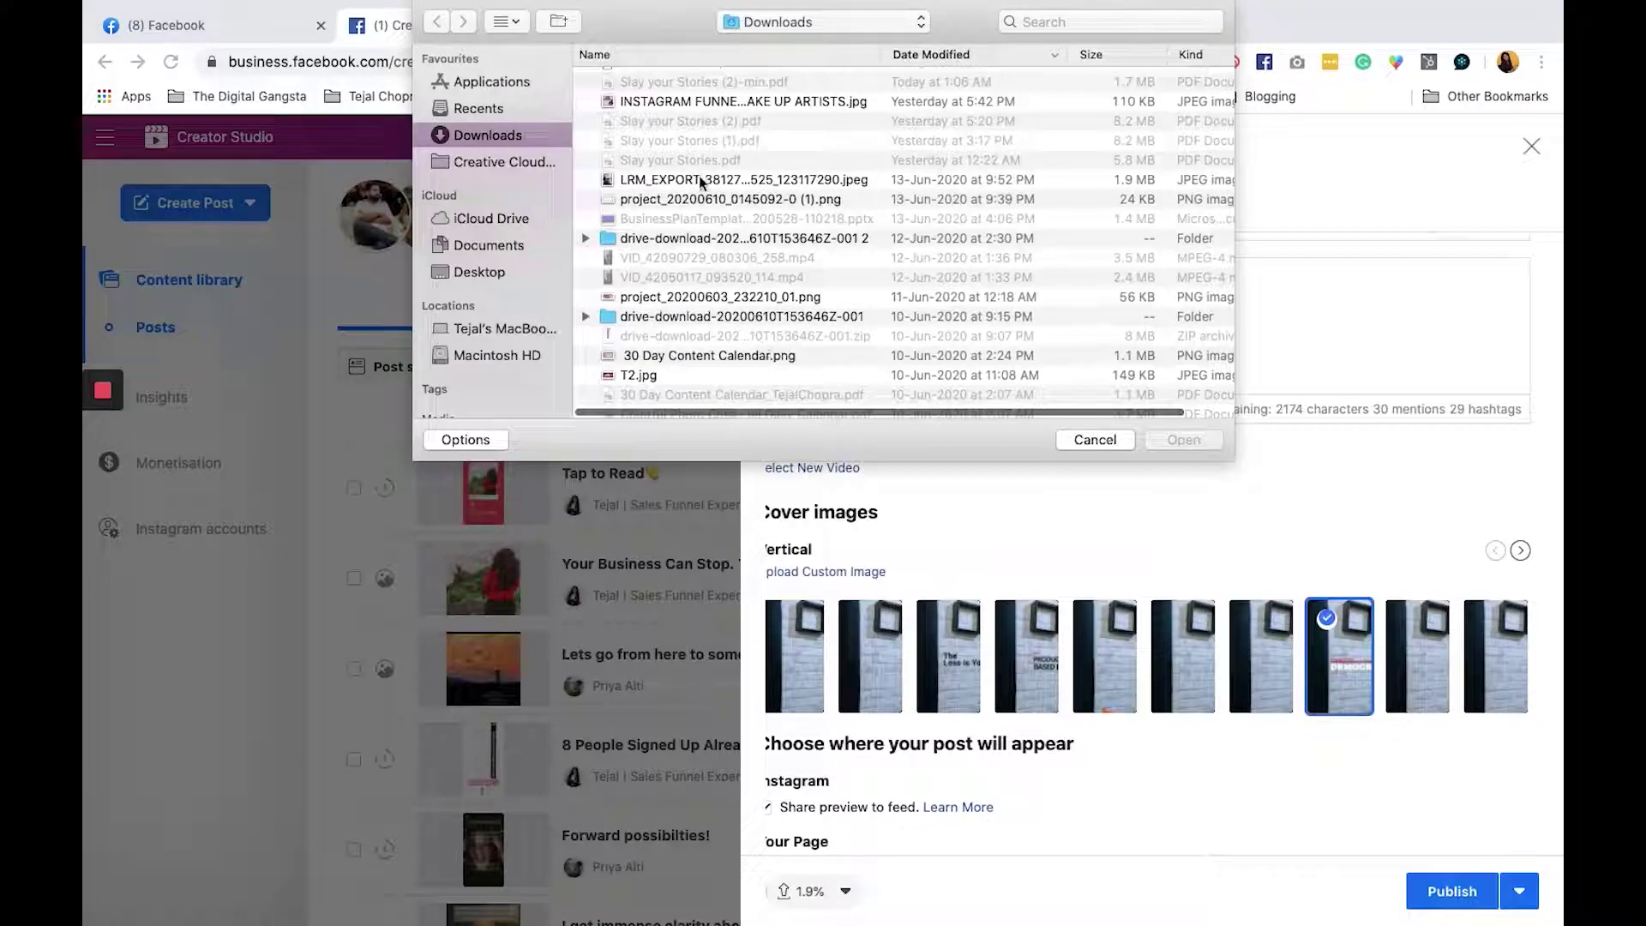
{"action": "left_click", "coordinate": [698, 179]}
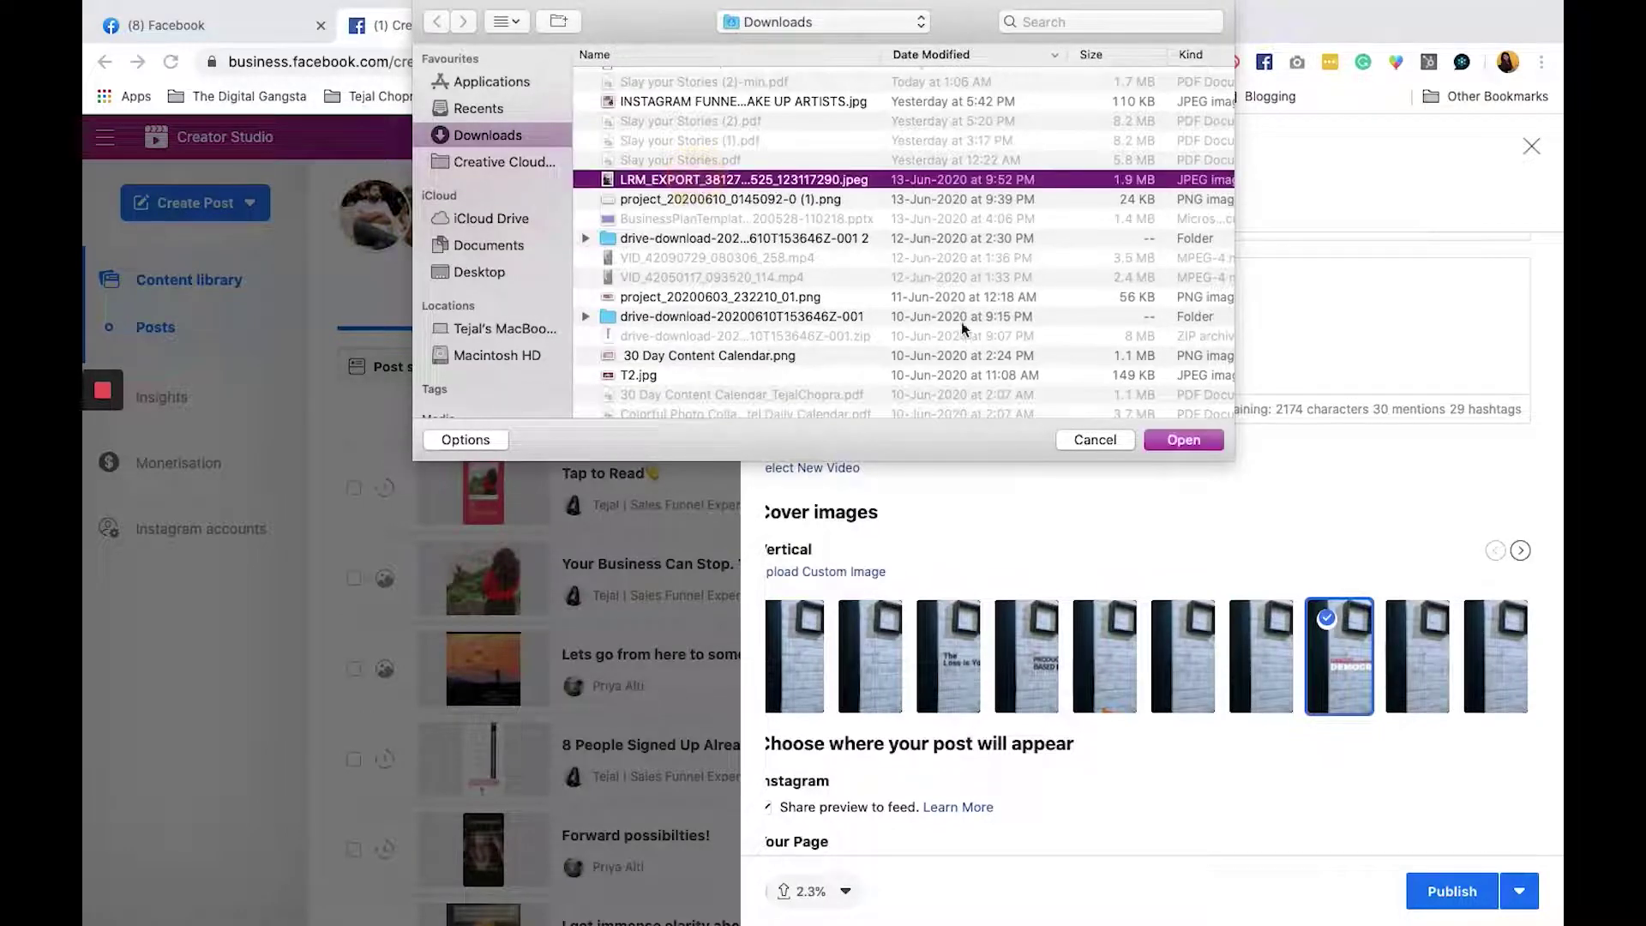
{"action": "key", "text": "space"}
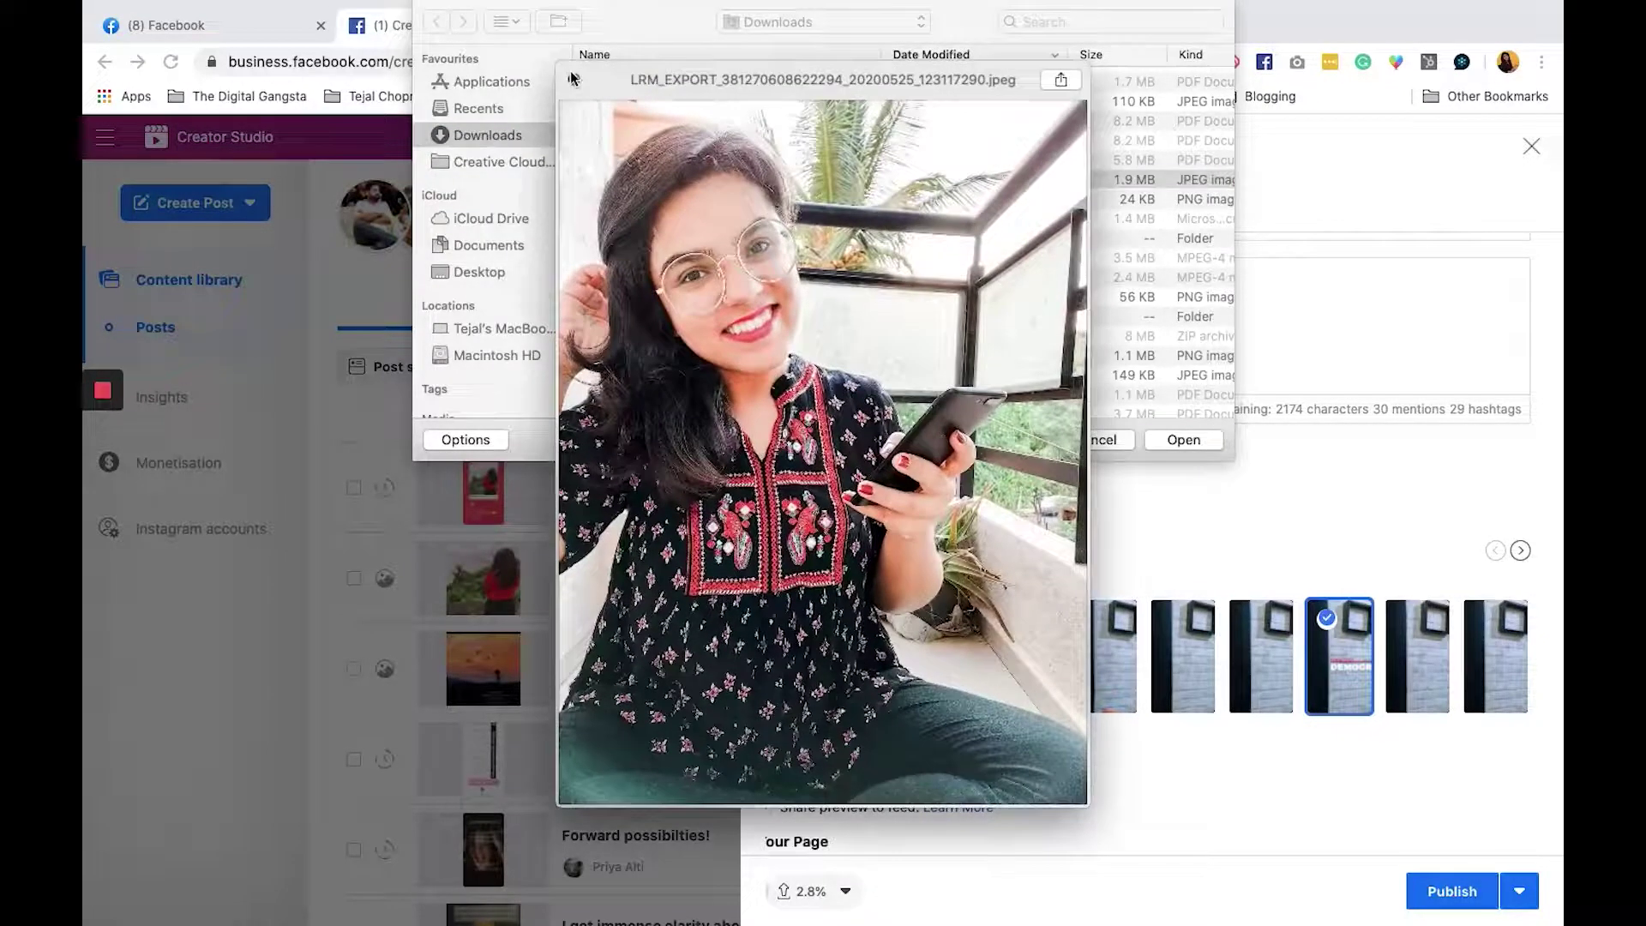
{"action": "key", "text": "space"}
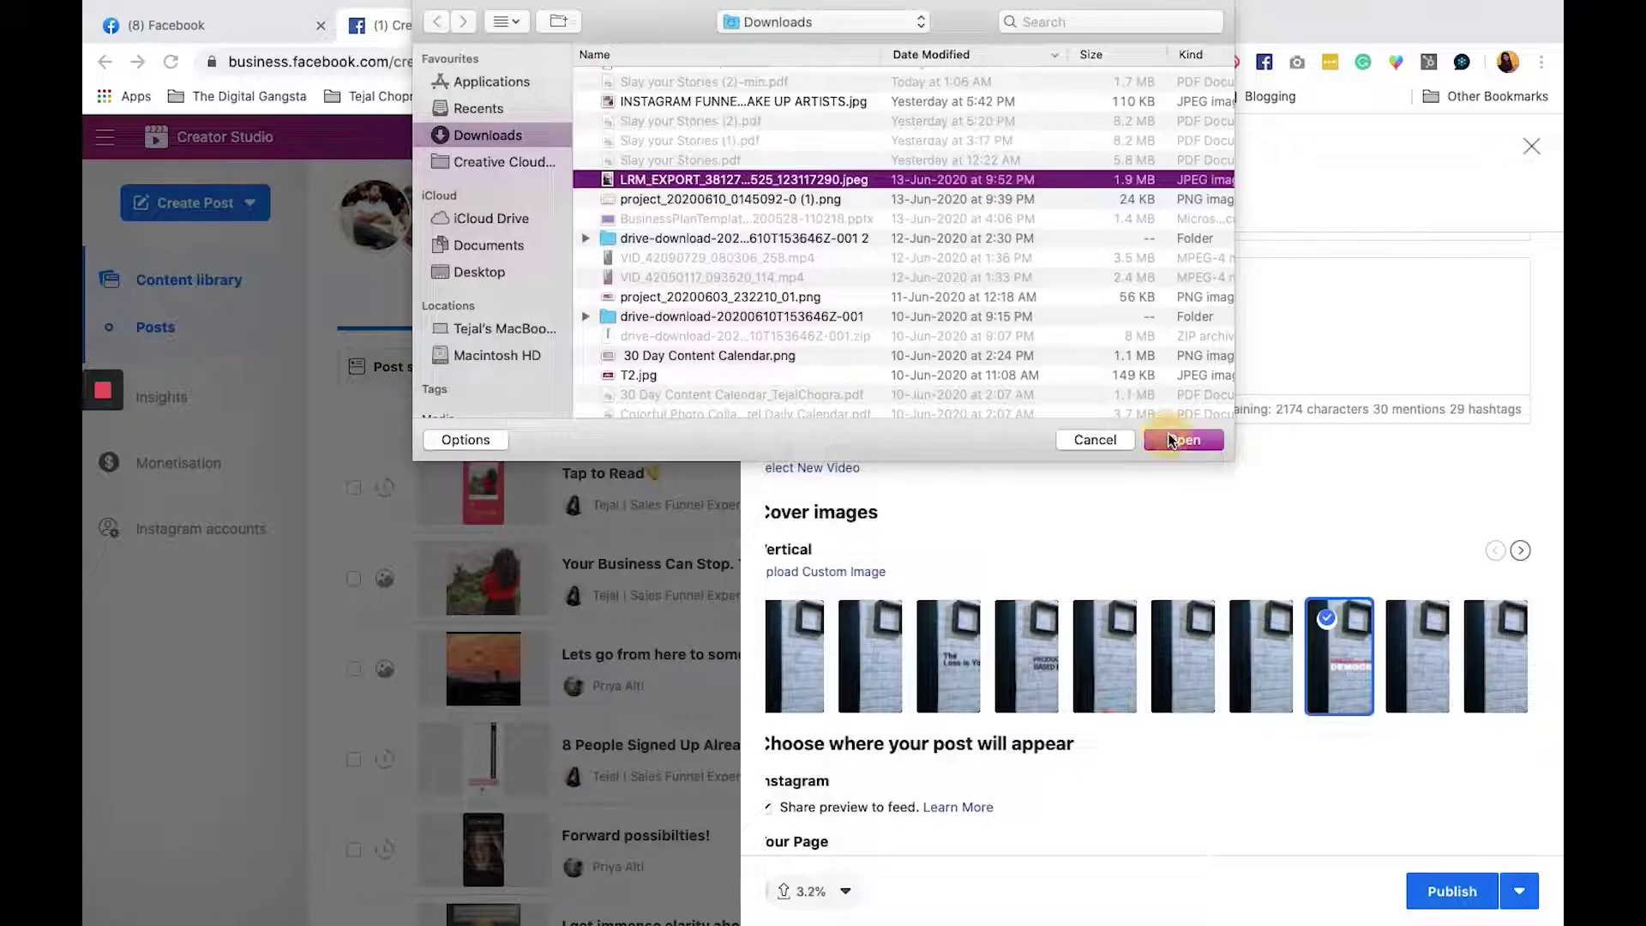
{"action": "left_click", "coordinate": [1168, 439]}
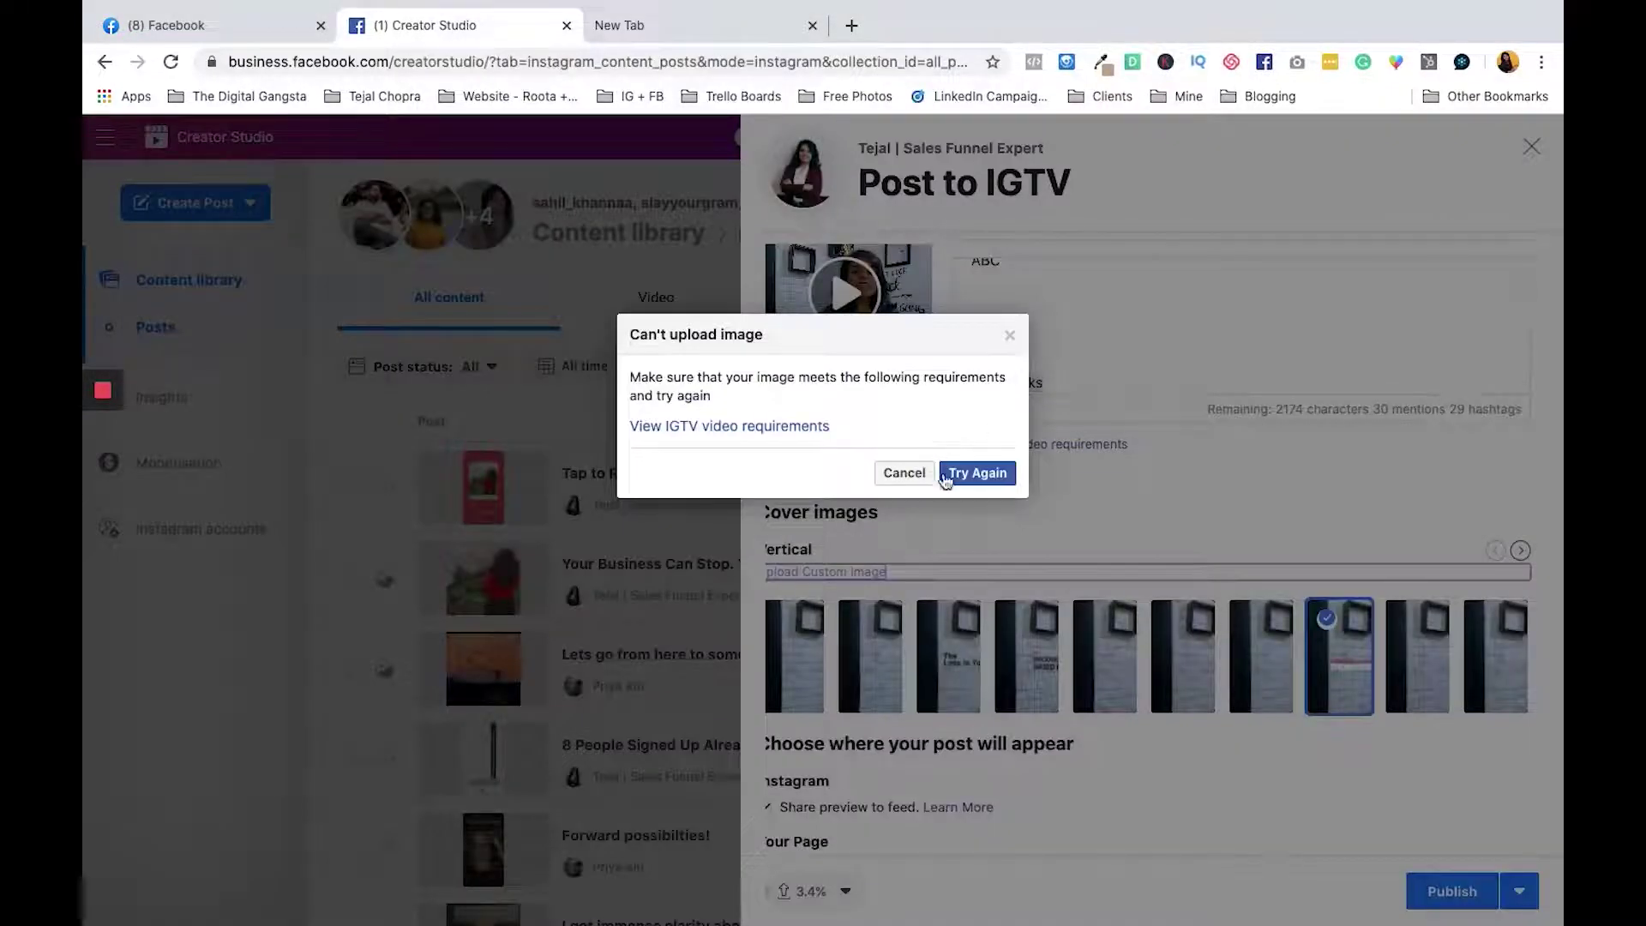
{"action": "left_click", "coordinate": [902, 472]}
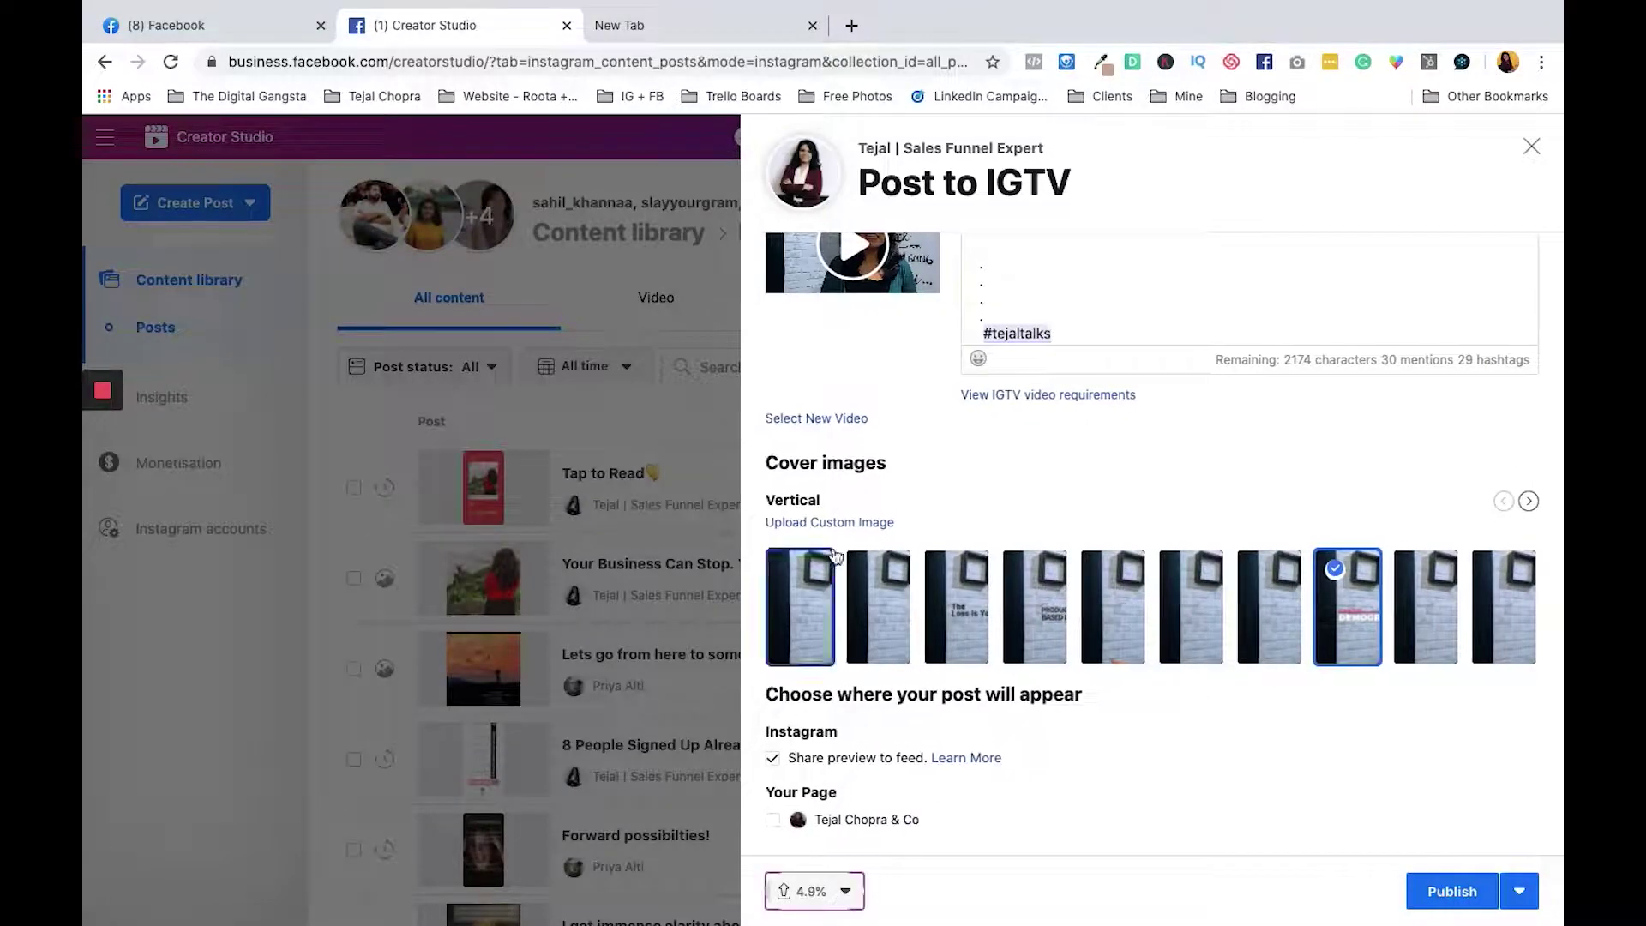
Step: Preview project_20200604_165738.jpg from Downloads and upload it as the custom vertical cover image
{"action": "left_click", "coordinate": [848, 523]}
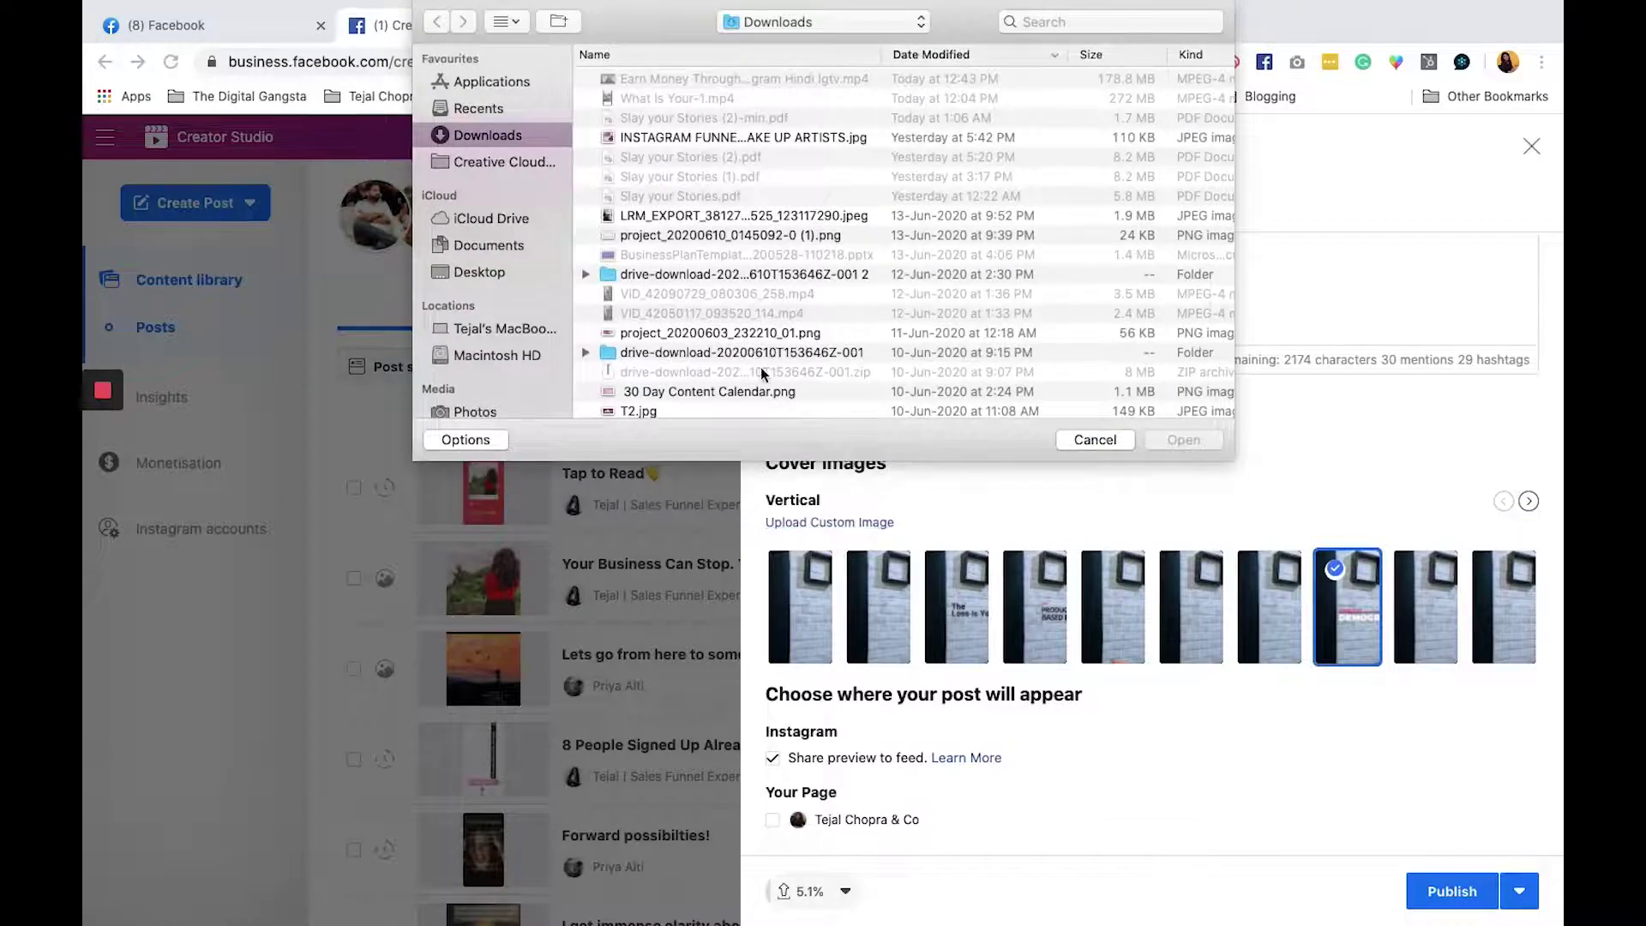
{"action": "scroll", "coordinate": [761, 374], "scroll_direction": "down", "scroll_amount": 8}
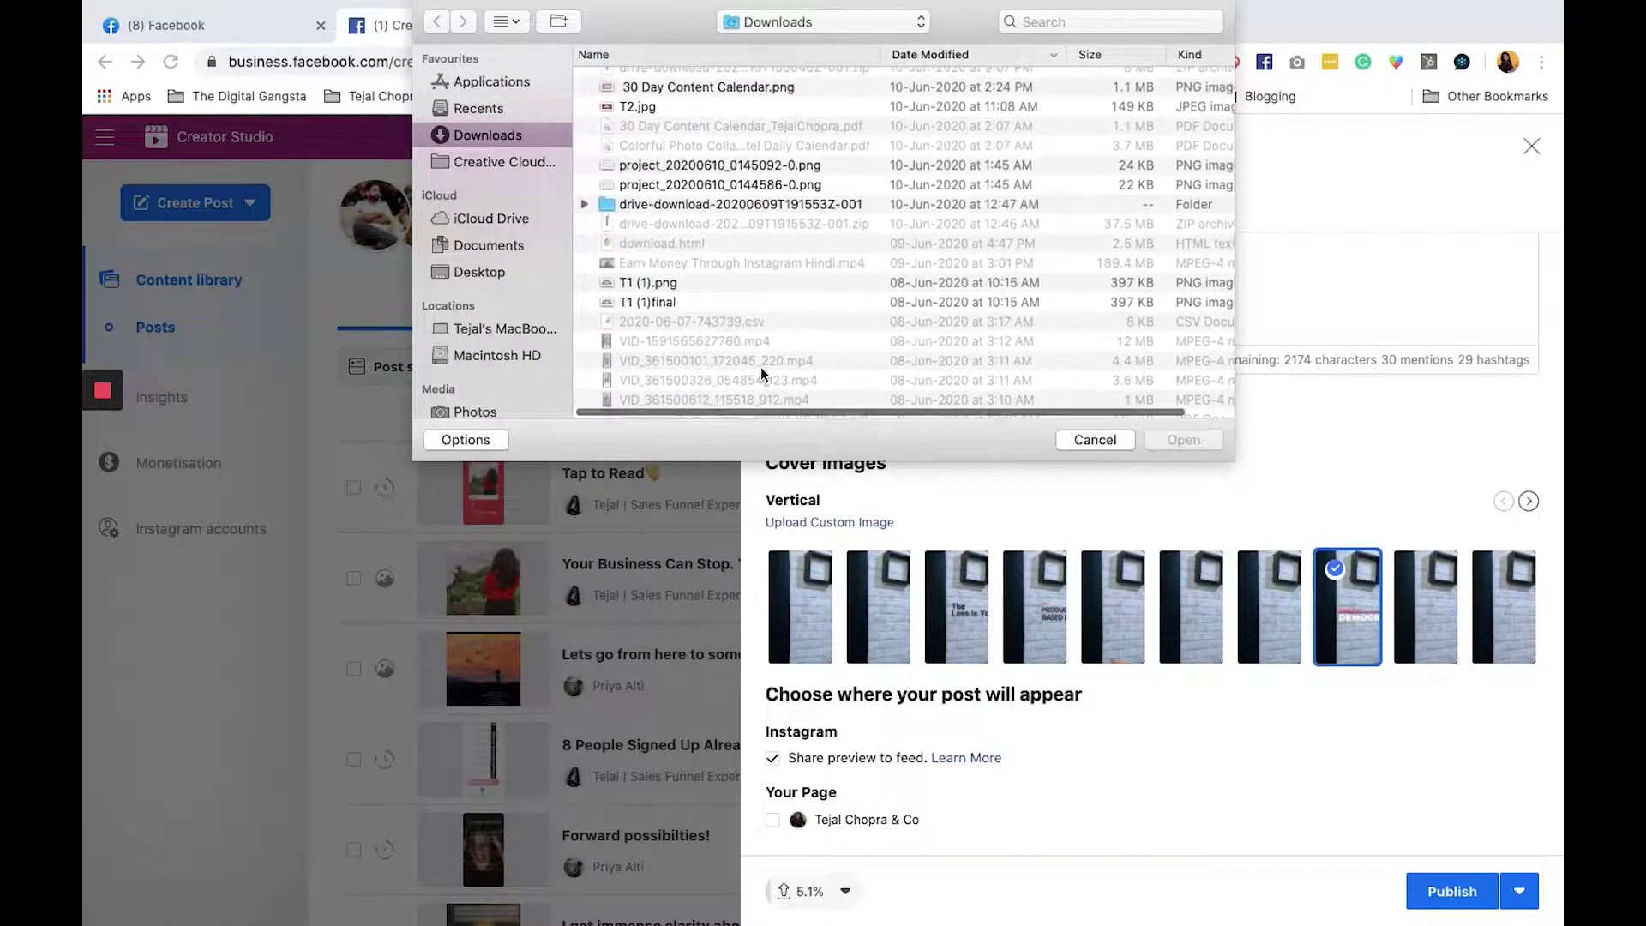
{"action": "scroll", "coordinate": [762, 374], "scroll_direction": "down", "scroll_amount": 6}
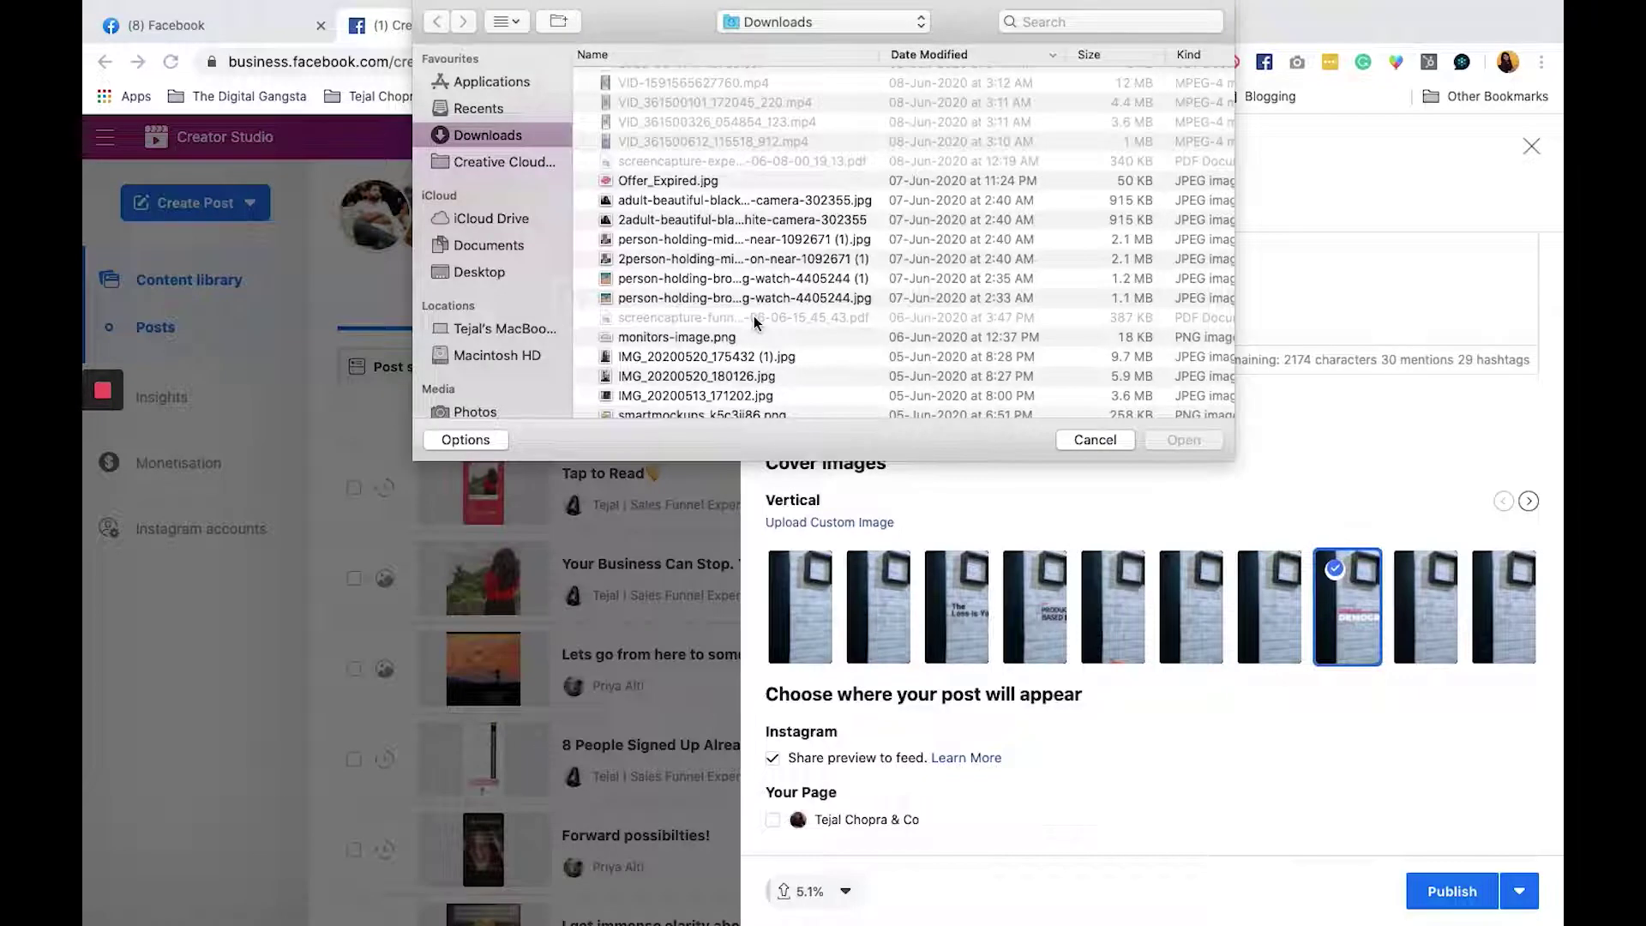
{"action": "scroll", "coordinate": [754, 315], "scroll_direction": "down", "scroll_amount": 7}
{"action": "scroll", "coordinate": [753, 317], "scroll_direction": "down", "scroll_amount": 3}
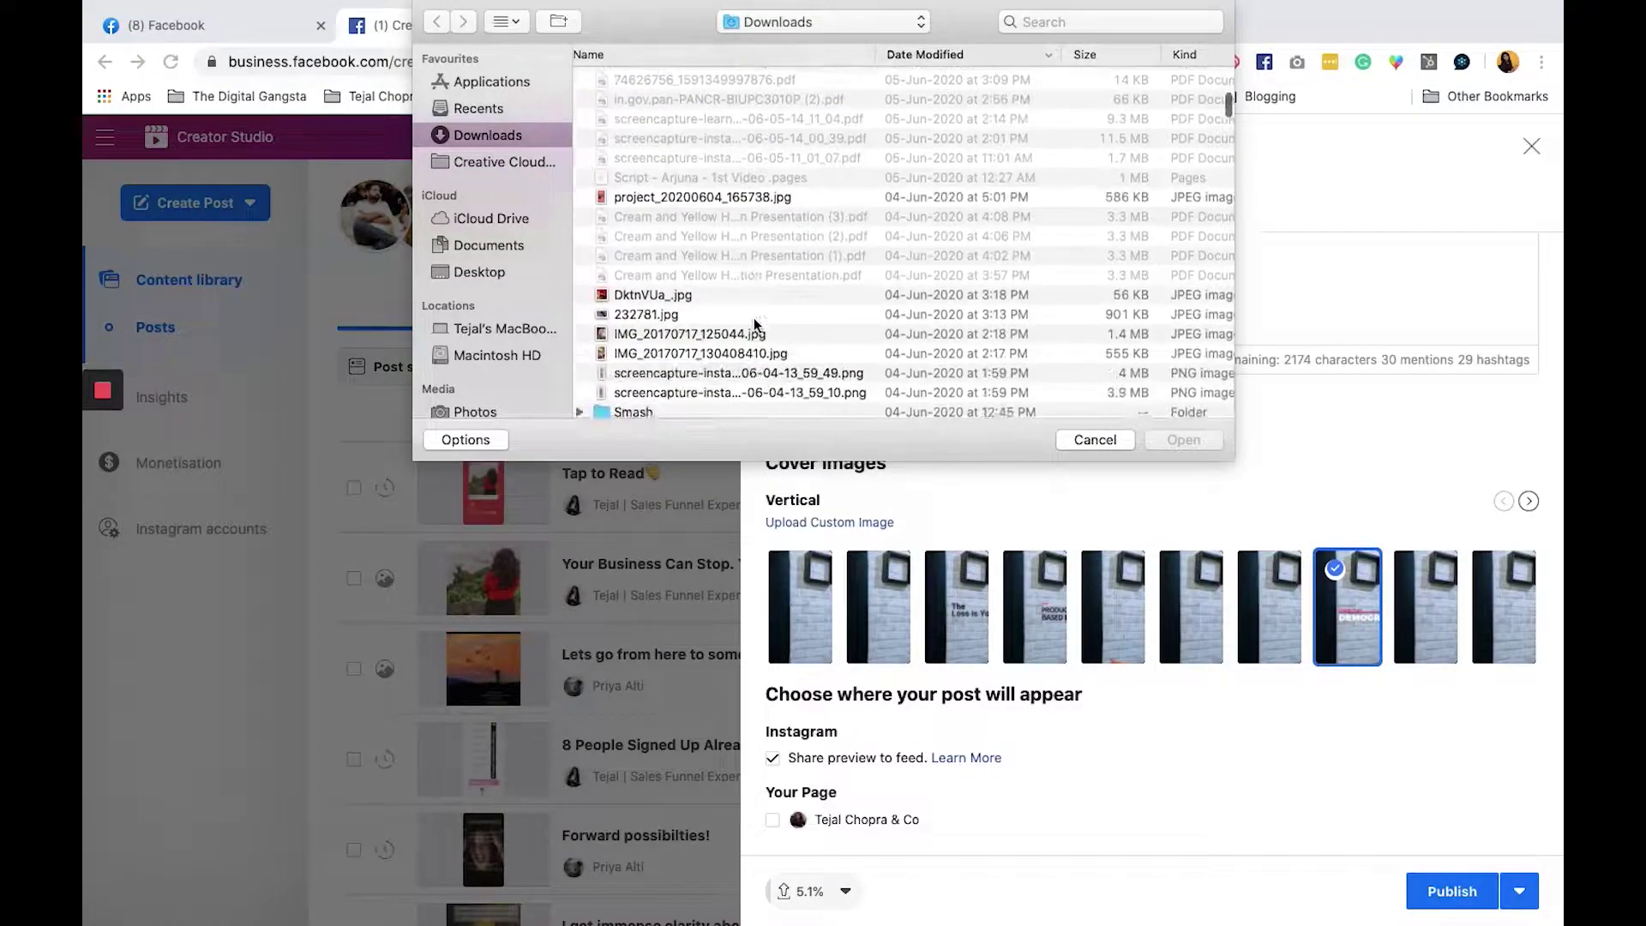
{"action": "left_click", "coordinate": [708, 151]}
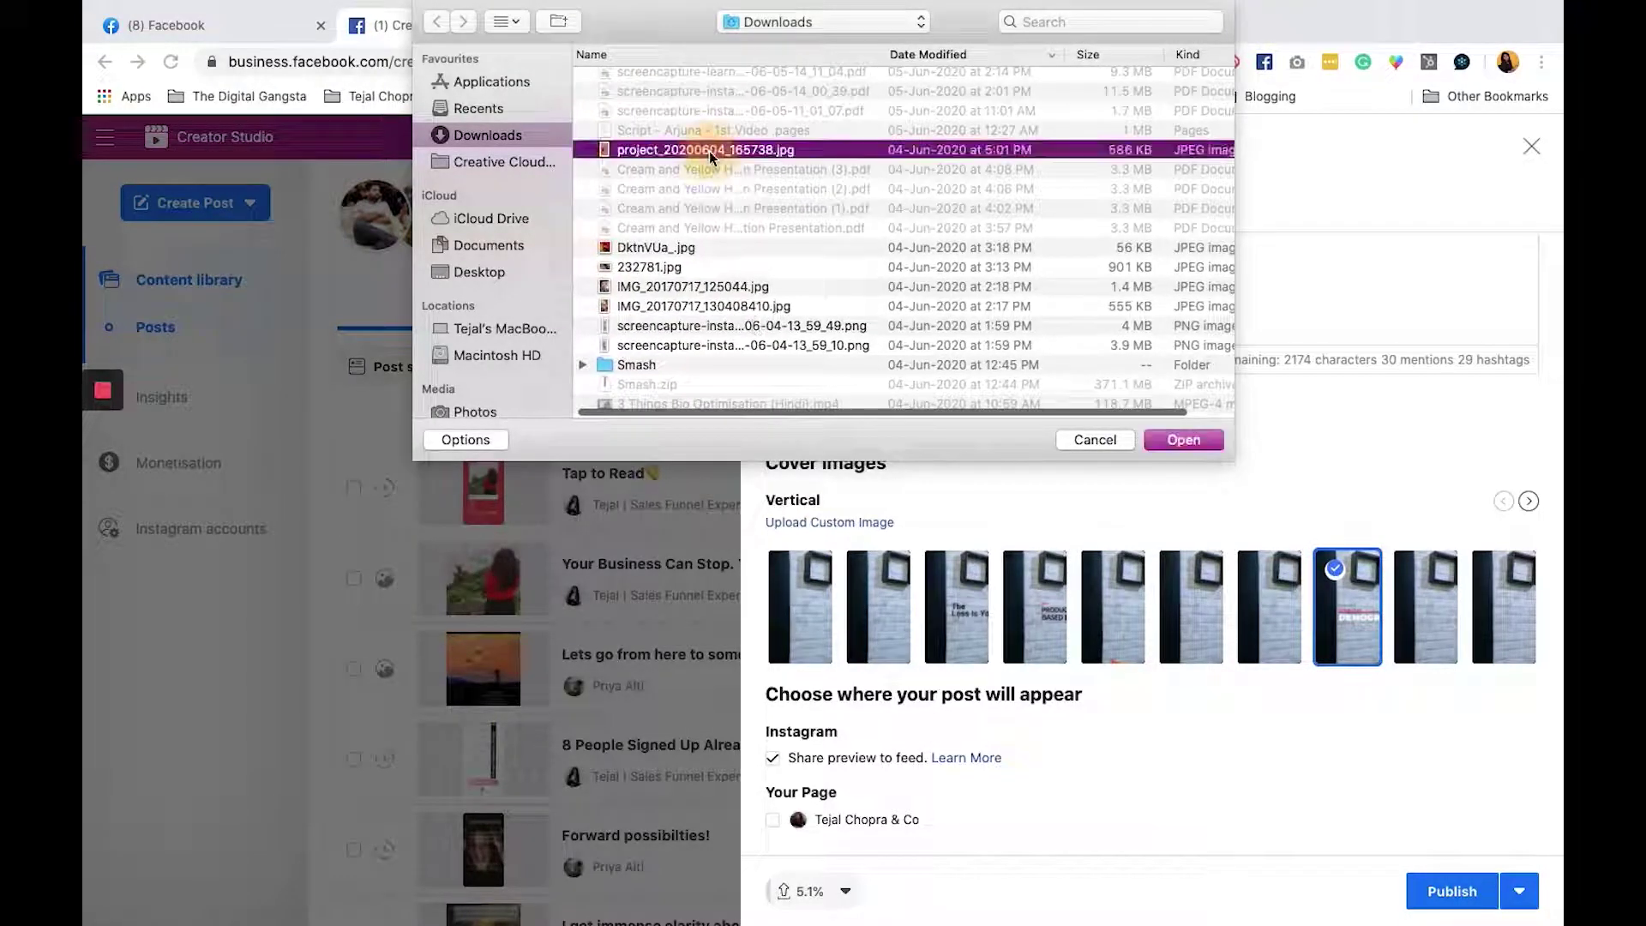
{"action": "key", "text": "space"}
{"action": "left_click", "coordinate": [641, 80]}
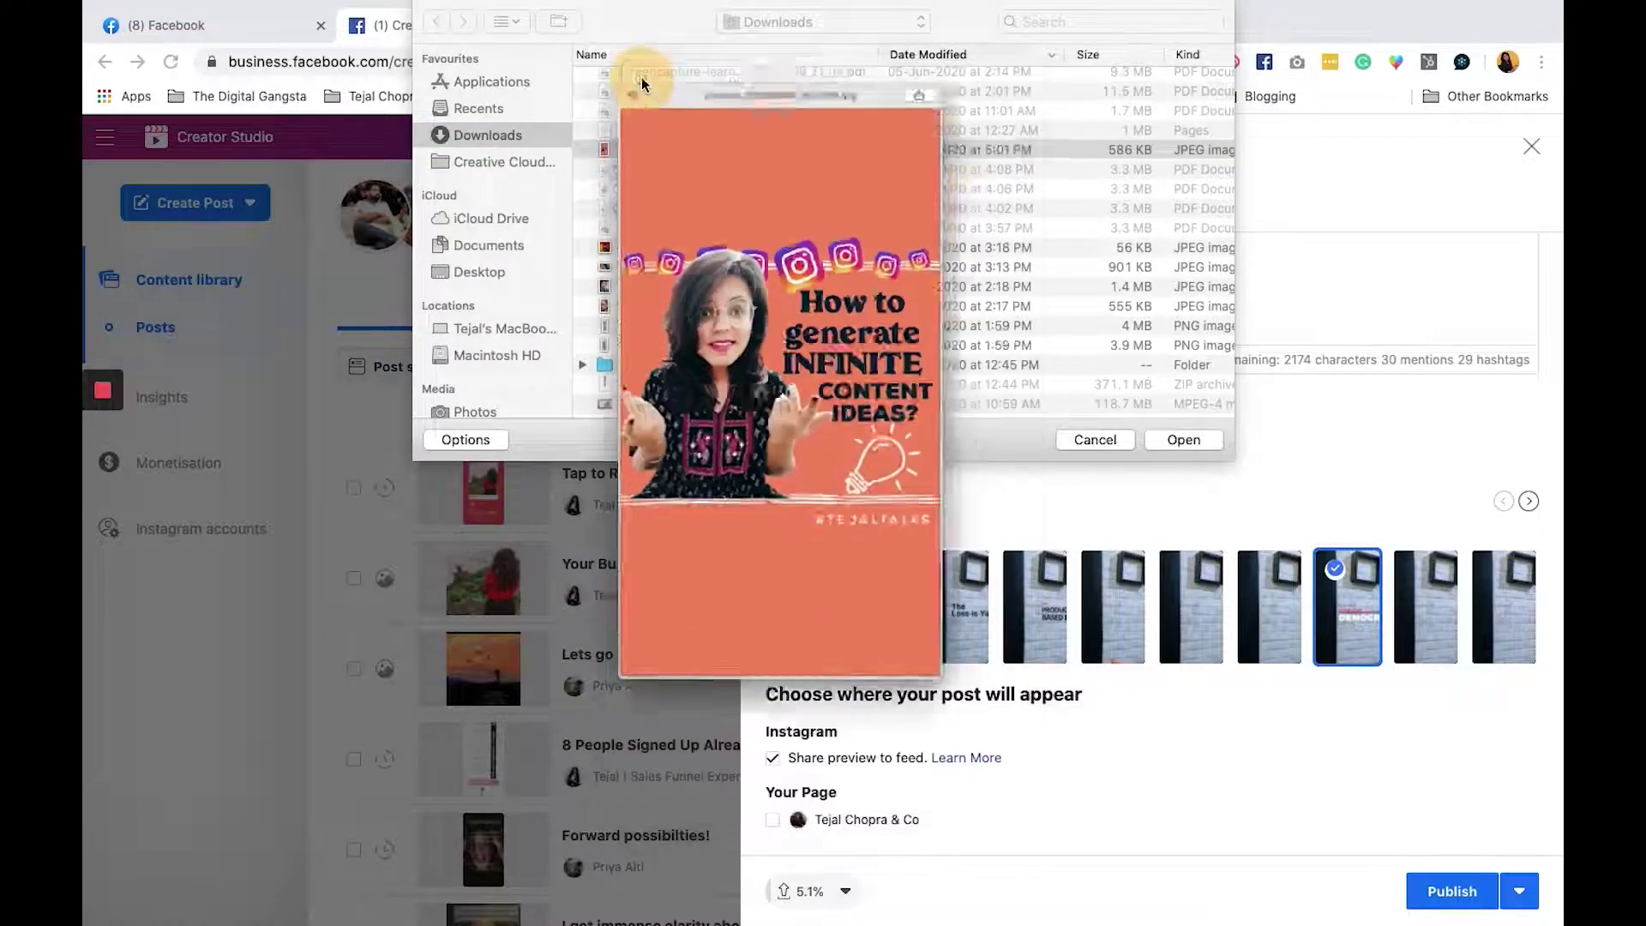
{"action": "left_click", "coordinate": [1193, 440]}
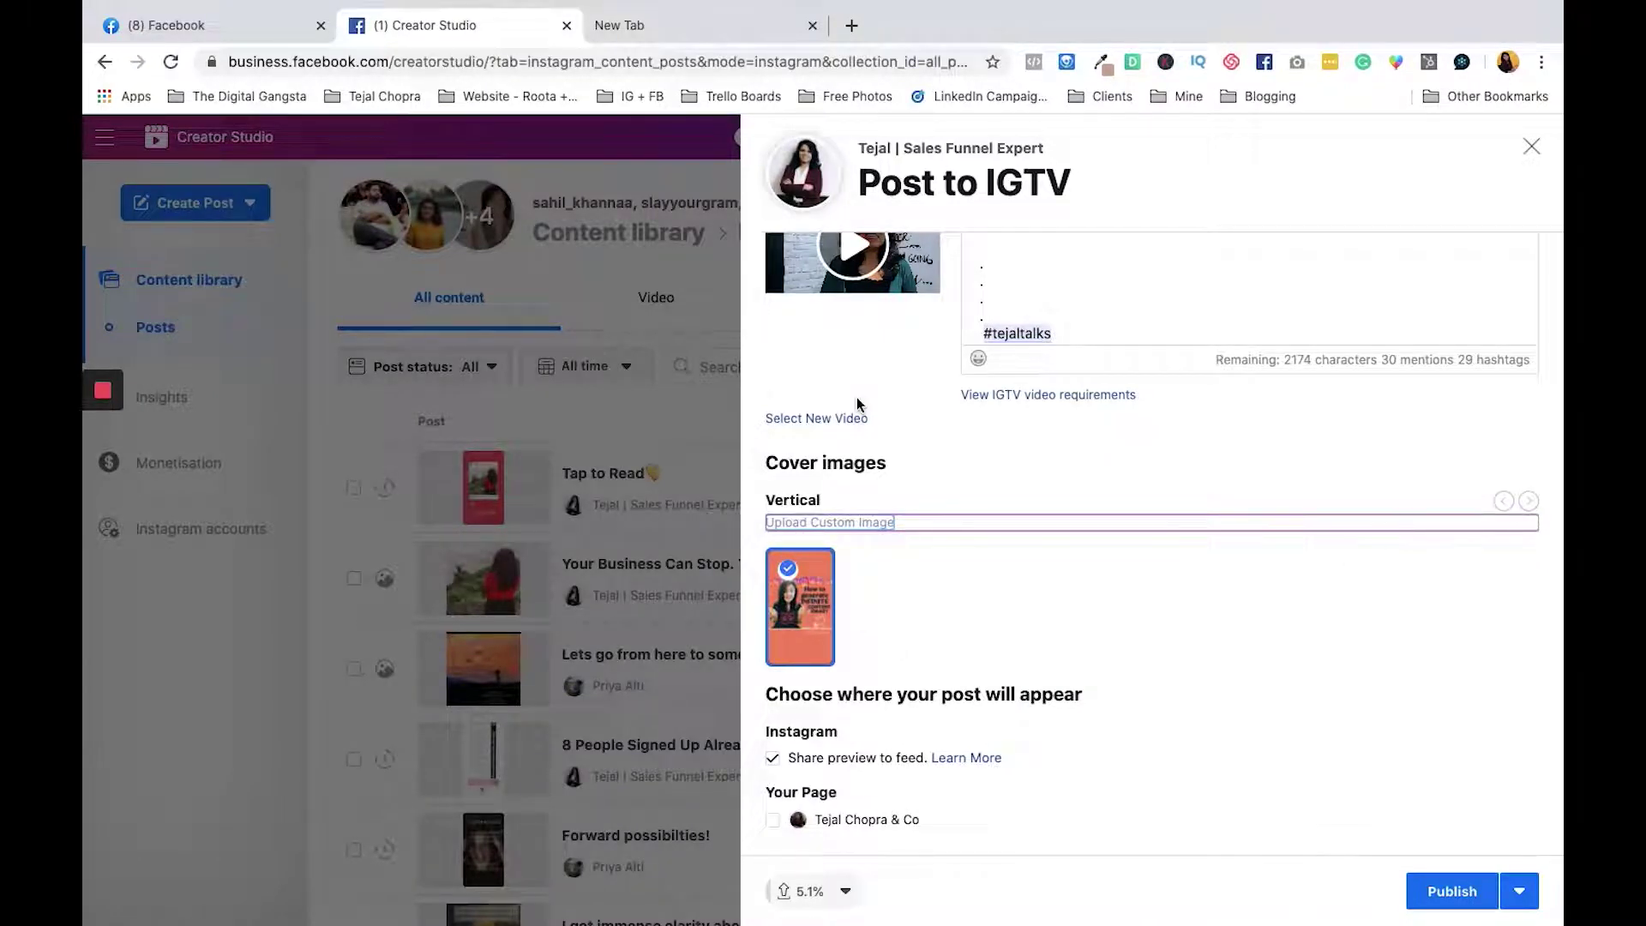
Step: Turn the Instagram feed preview off and back on, and enable posting to the linked Facebook page
{"action": "scroll", "coordinate": [844, 600], "scroll_direction": "down", "scroll_amount": 1}
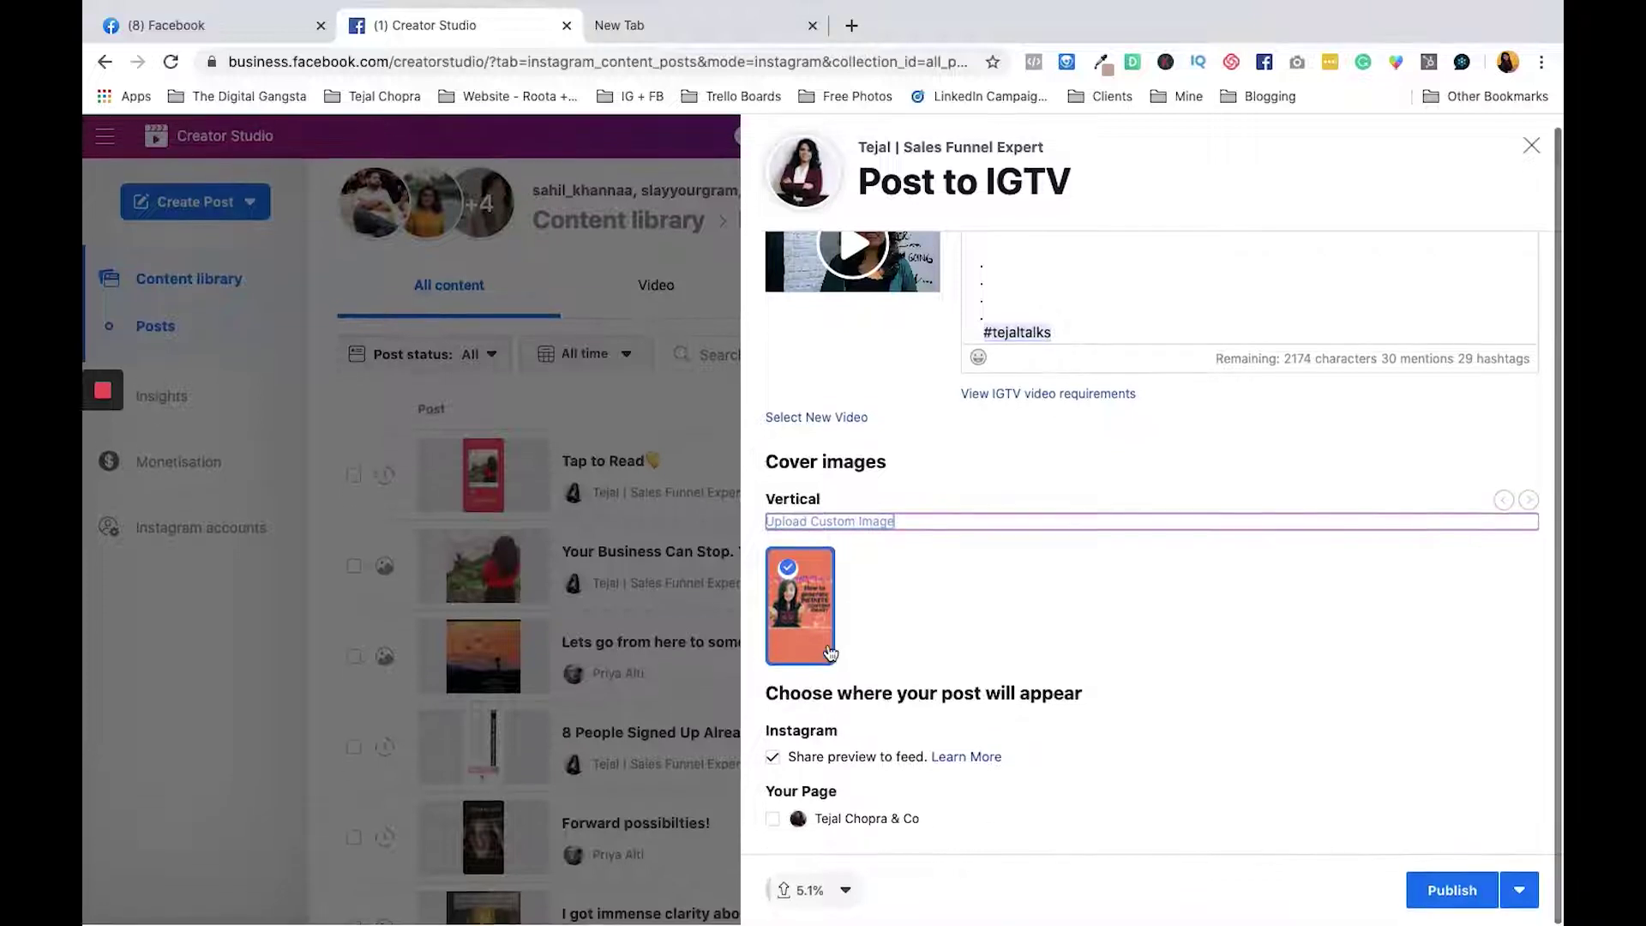
{"action": "scroll", "coordinate": [1242, 647], "scroll_direction": "down", "scroll_amount": 1}
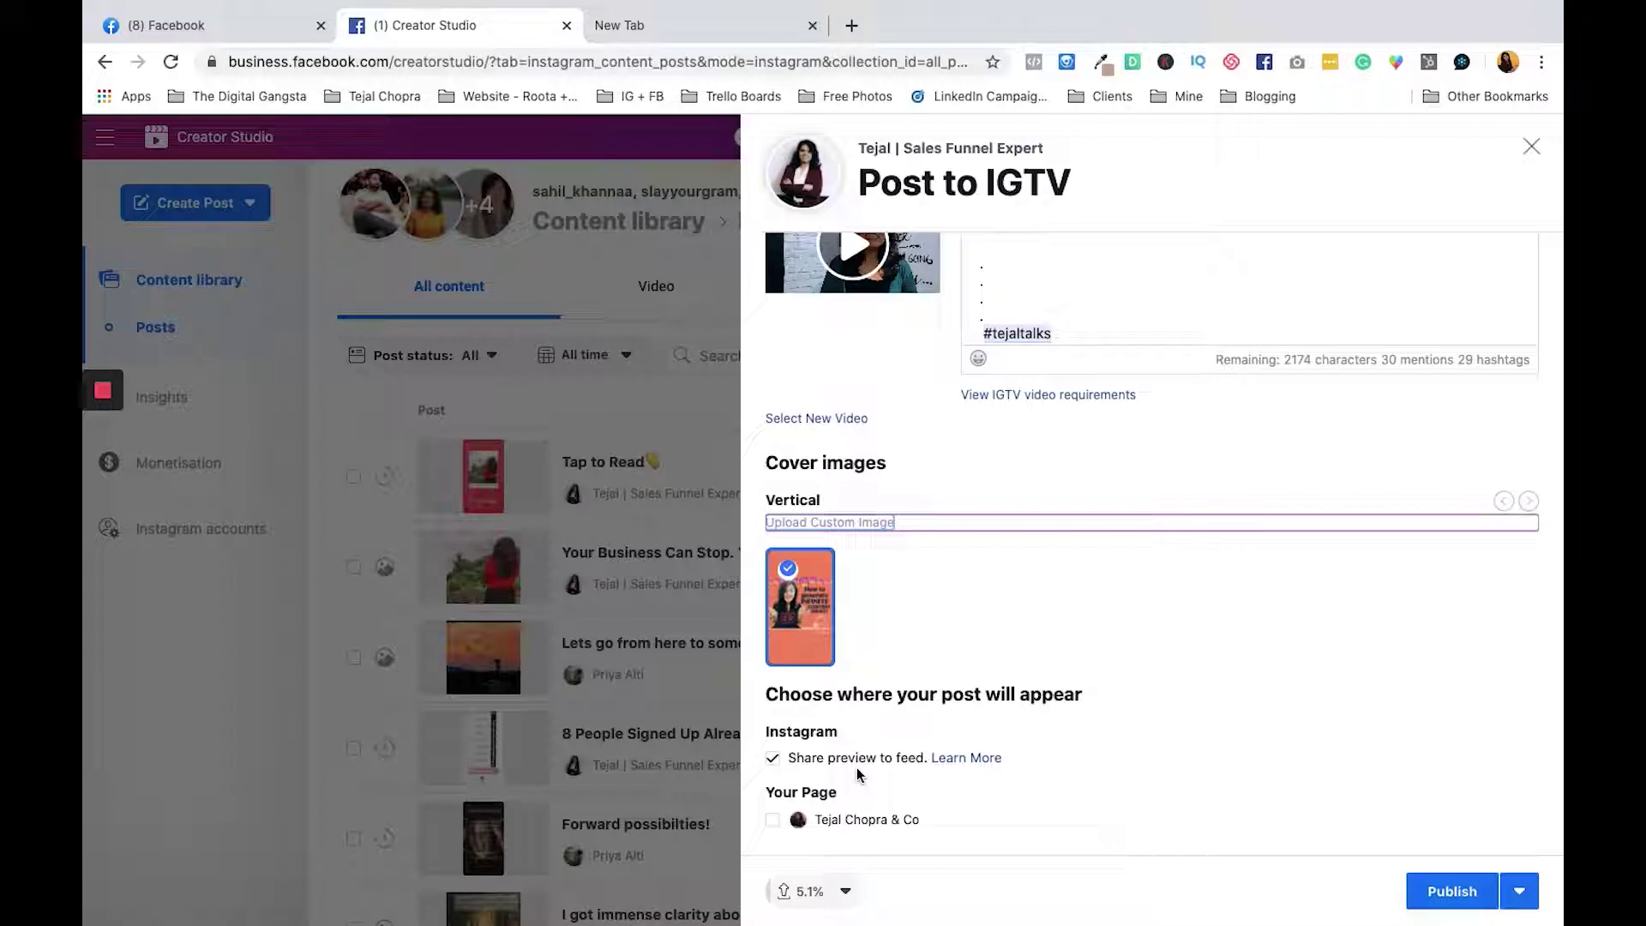
{"action": "left_click", "coordinate": [773, 759]}
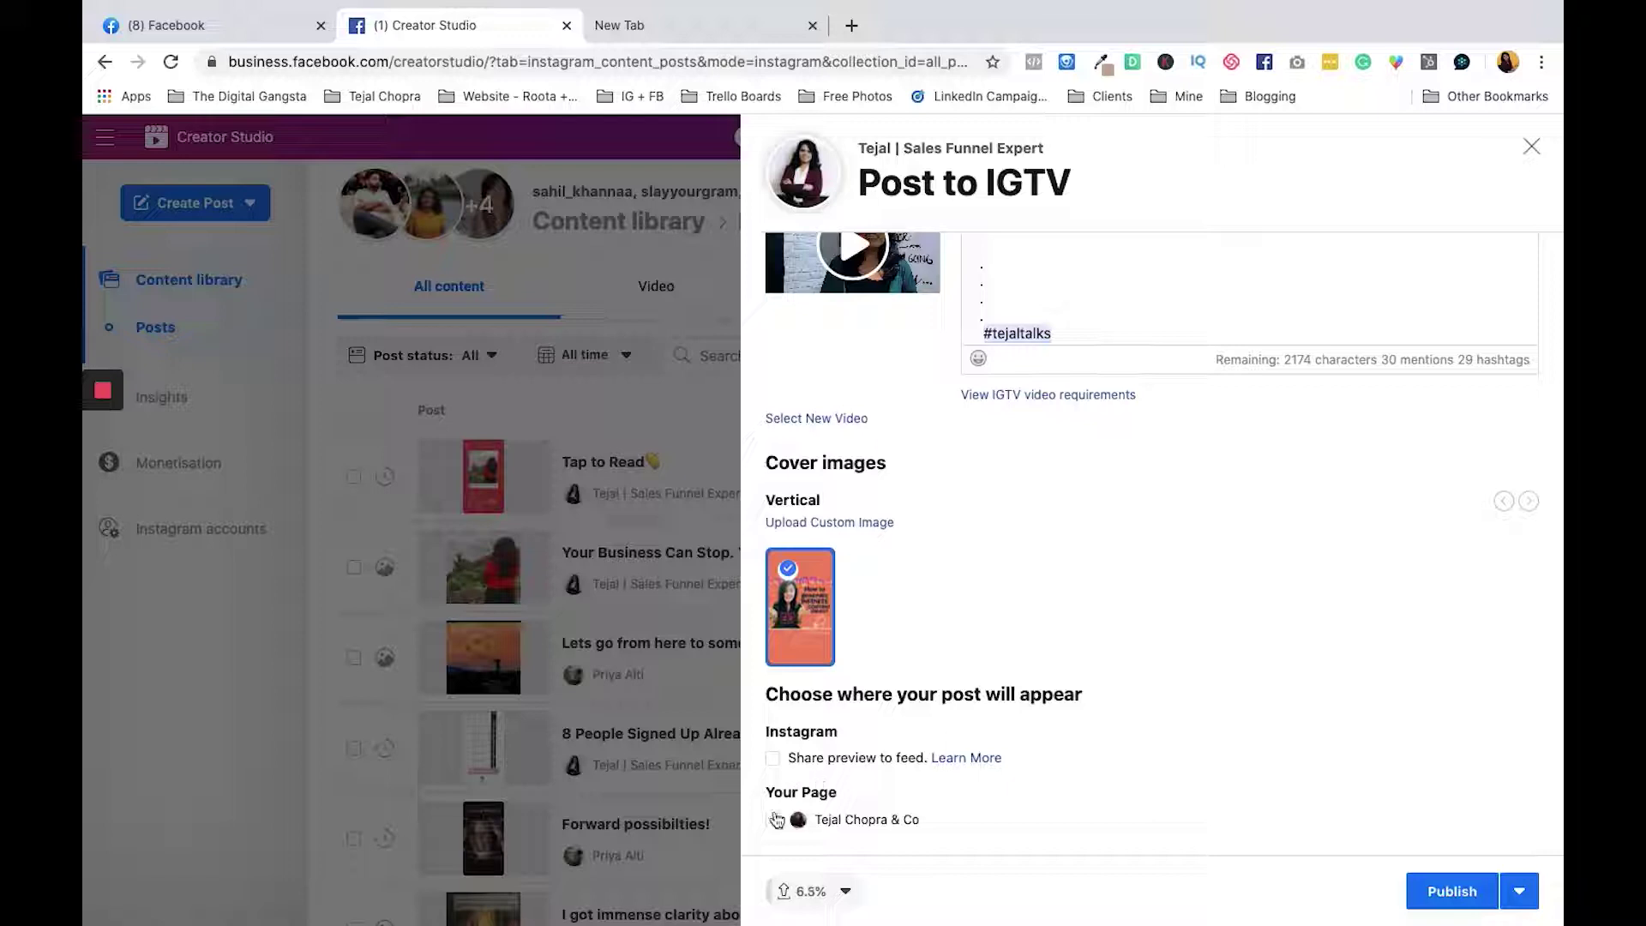
{"action": "left_click", "coordinate": [774, 763]}
{"action": "left_click", "coordinate": [773, 821]}
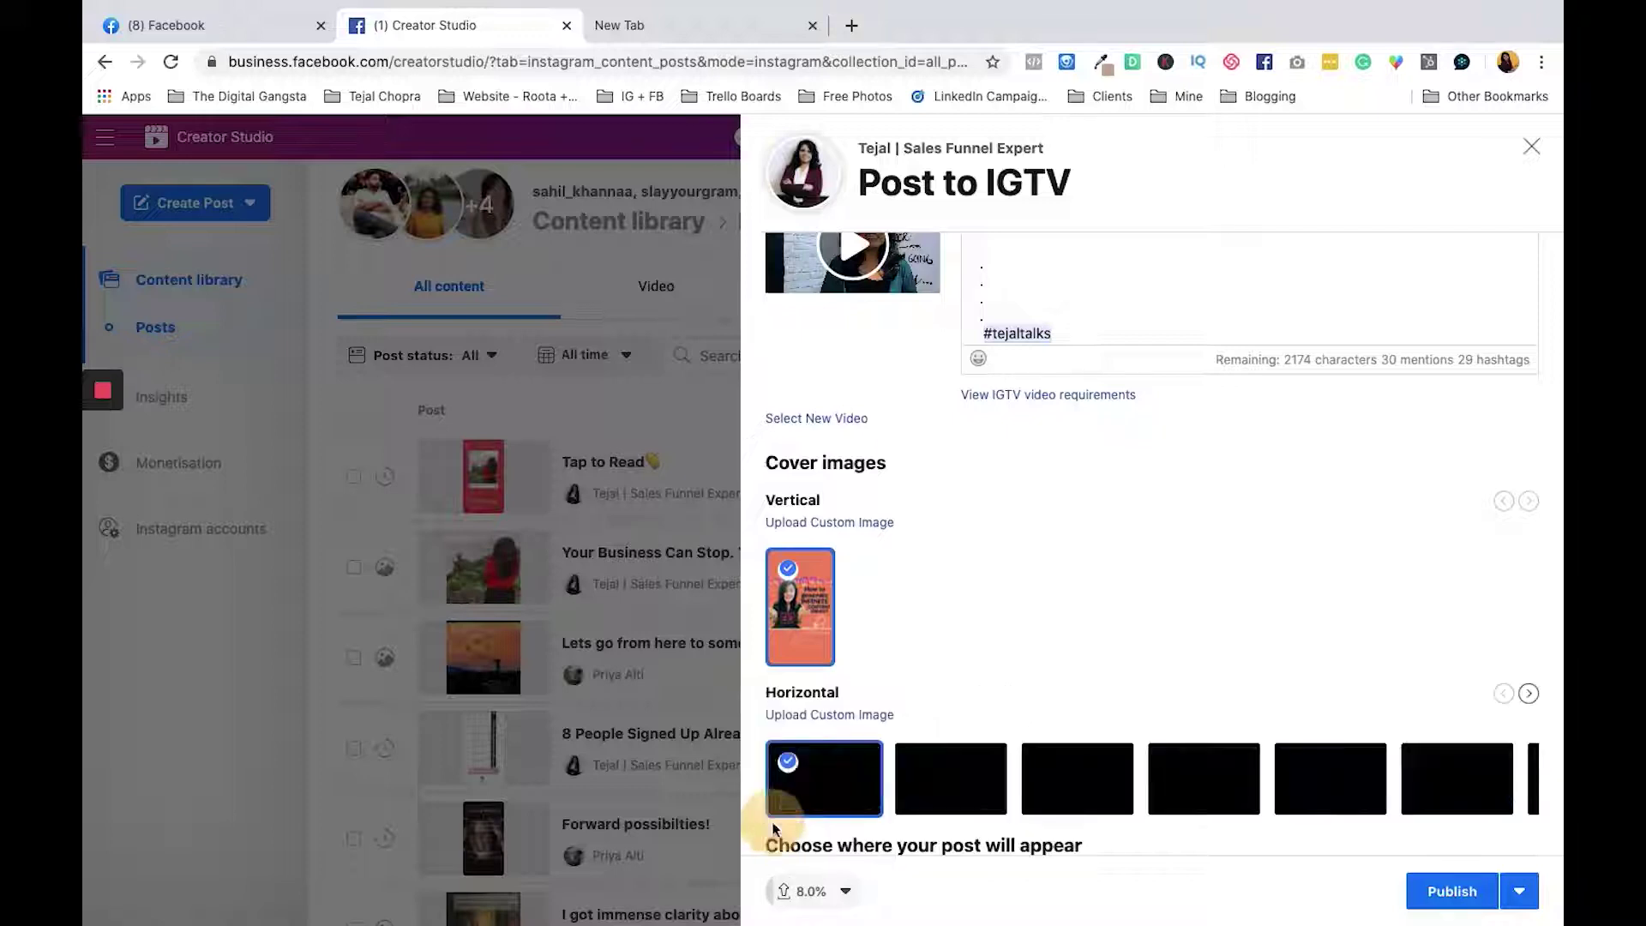
Step: Choose the third suggested video frame as the horizontal cover image
{"action": "scroll", "coordinate": [830, 778], "scroll_direction": "down", "scroll_amount": 3}
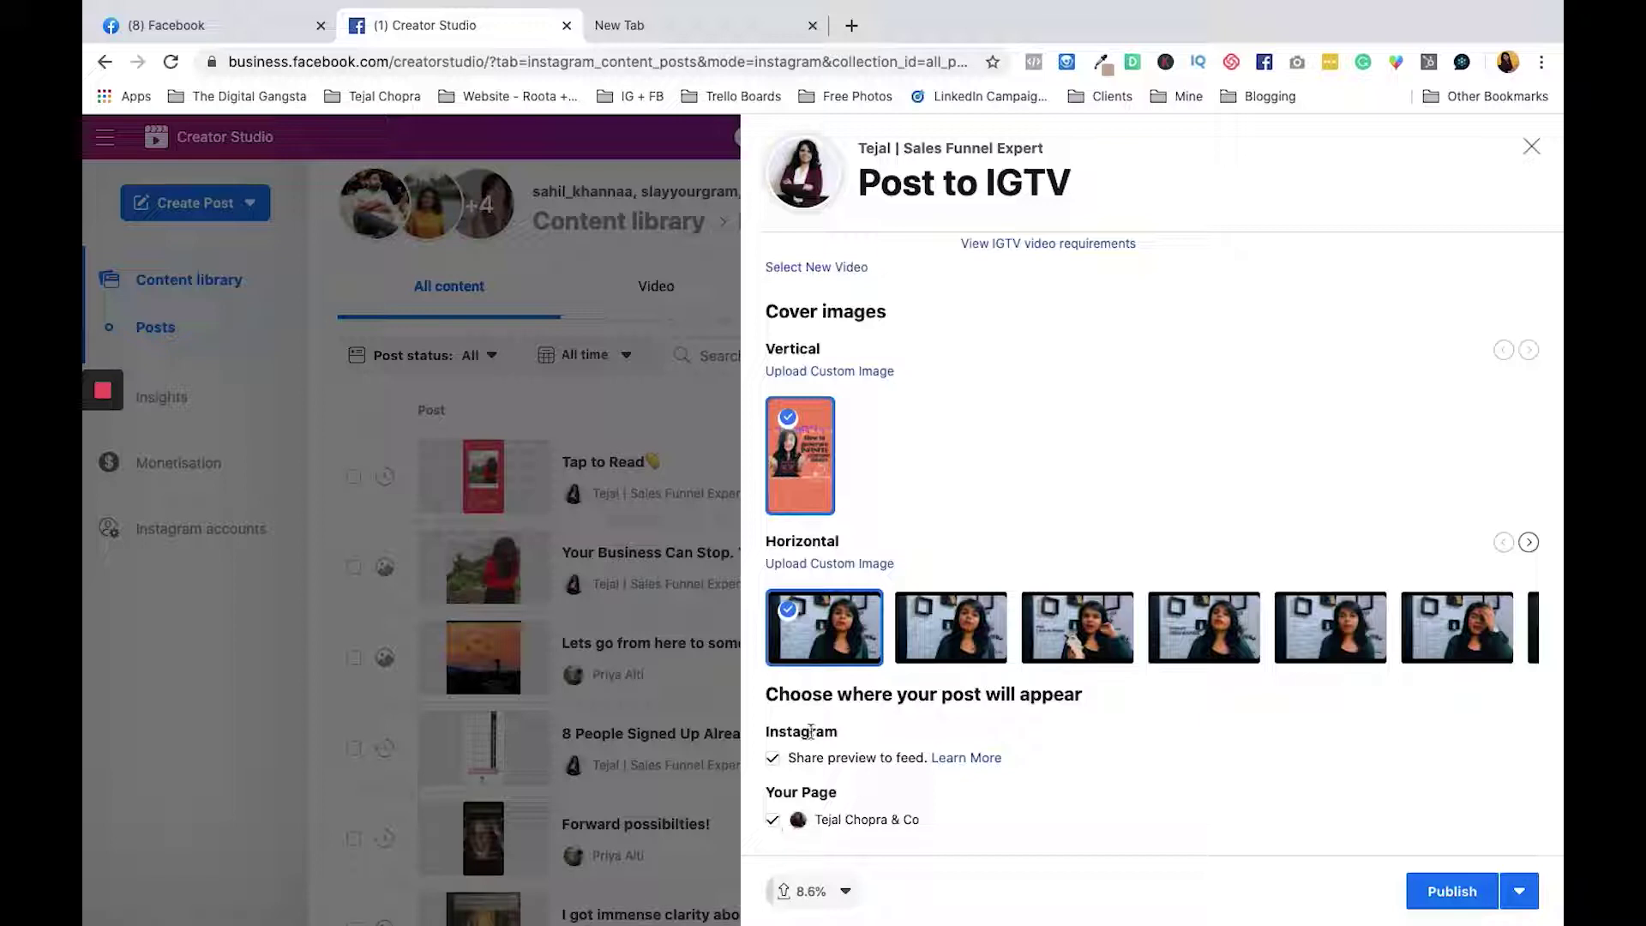
{"action": "left_click", "coordinate": [1528, 542]}
{"action": "left_click", "coordinate": [1526, 547]}
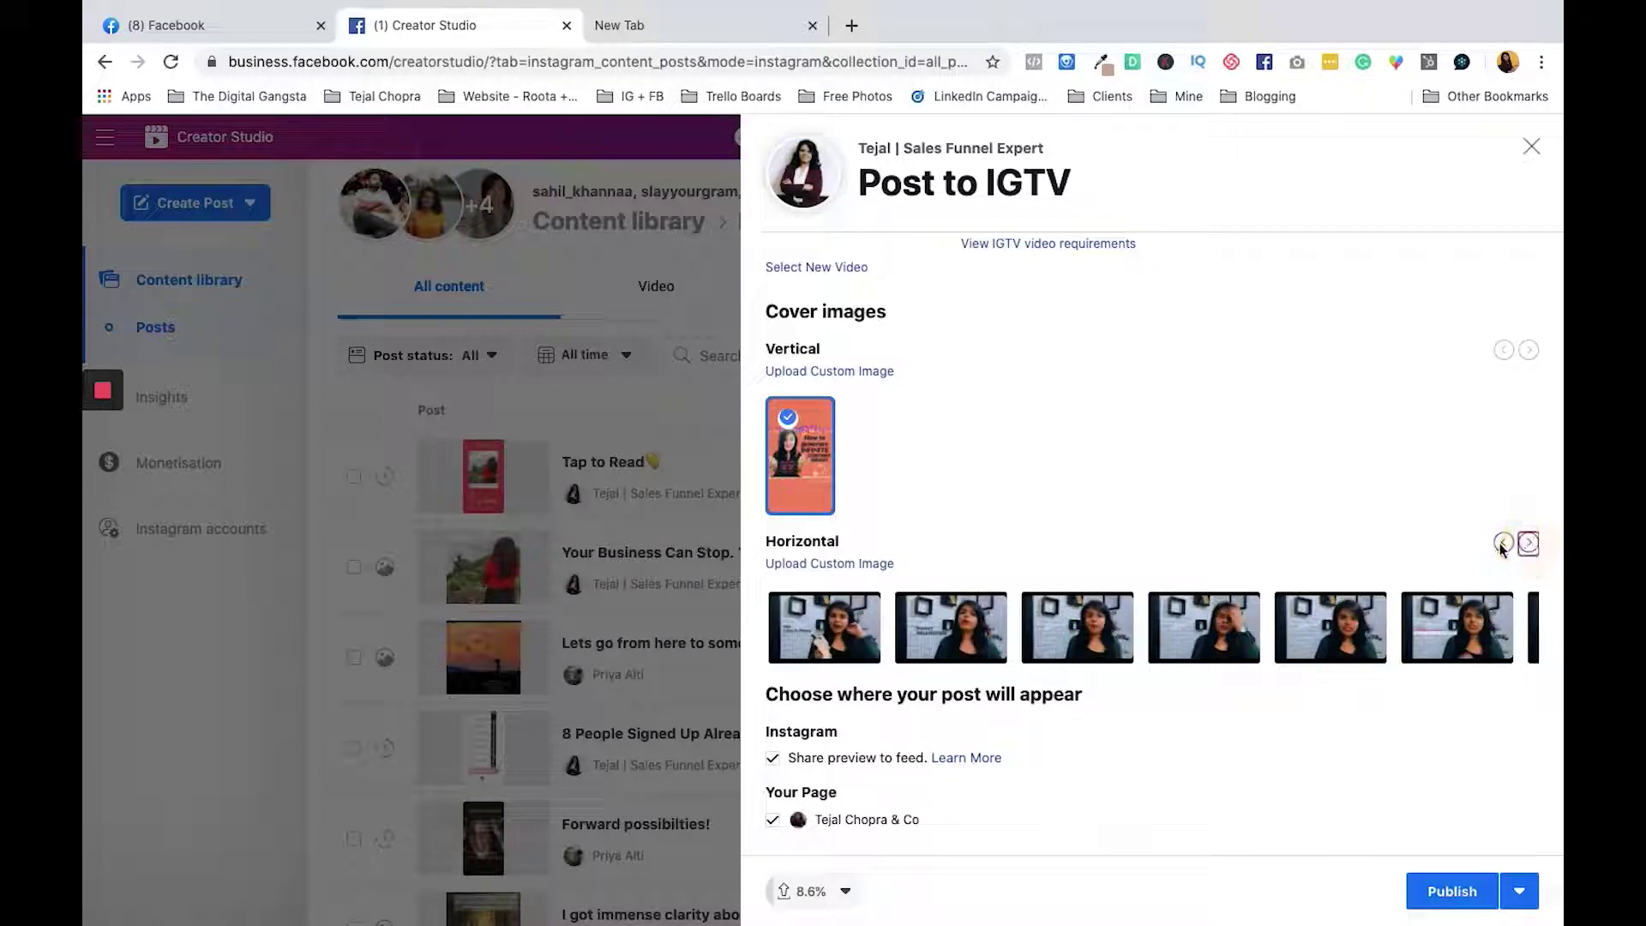
{"action": "left_click", "coordinate": [1502, 543]}
{"action": "left_click", "coordinate": [1502, 544]}
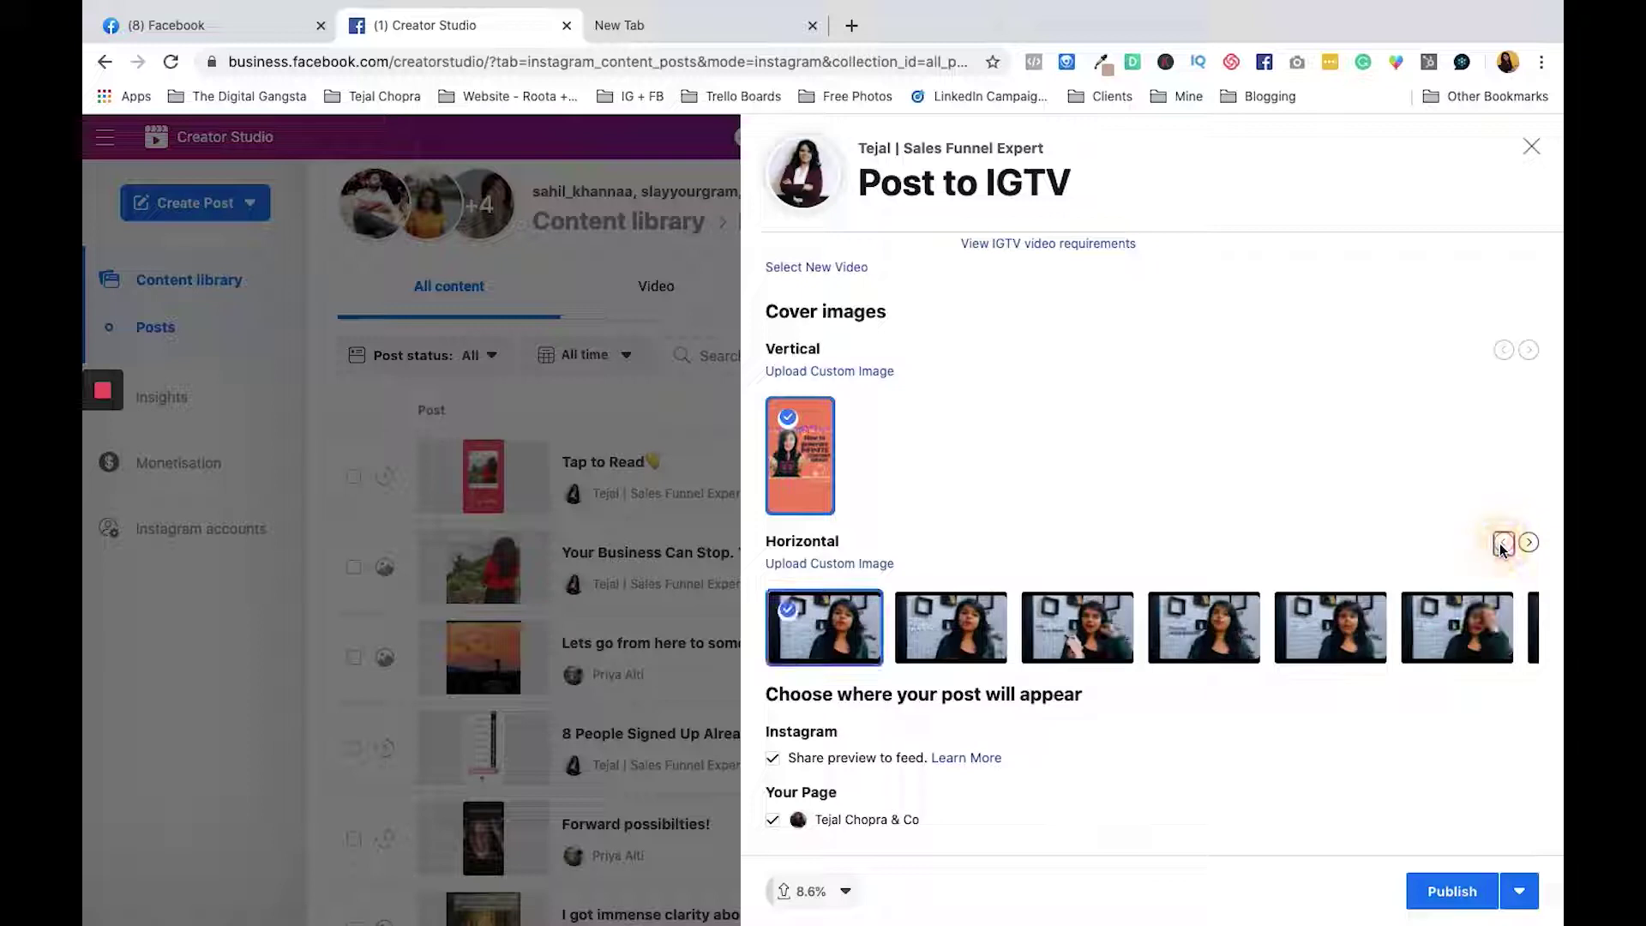
{"action": "left_click", "coordinate": [1101, 645]}
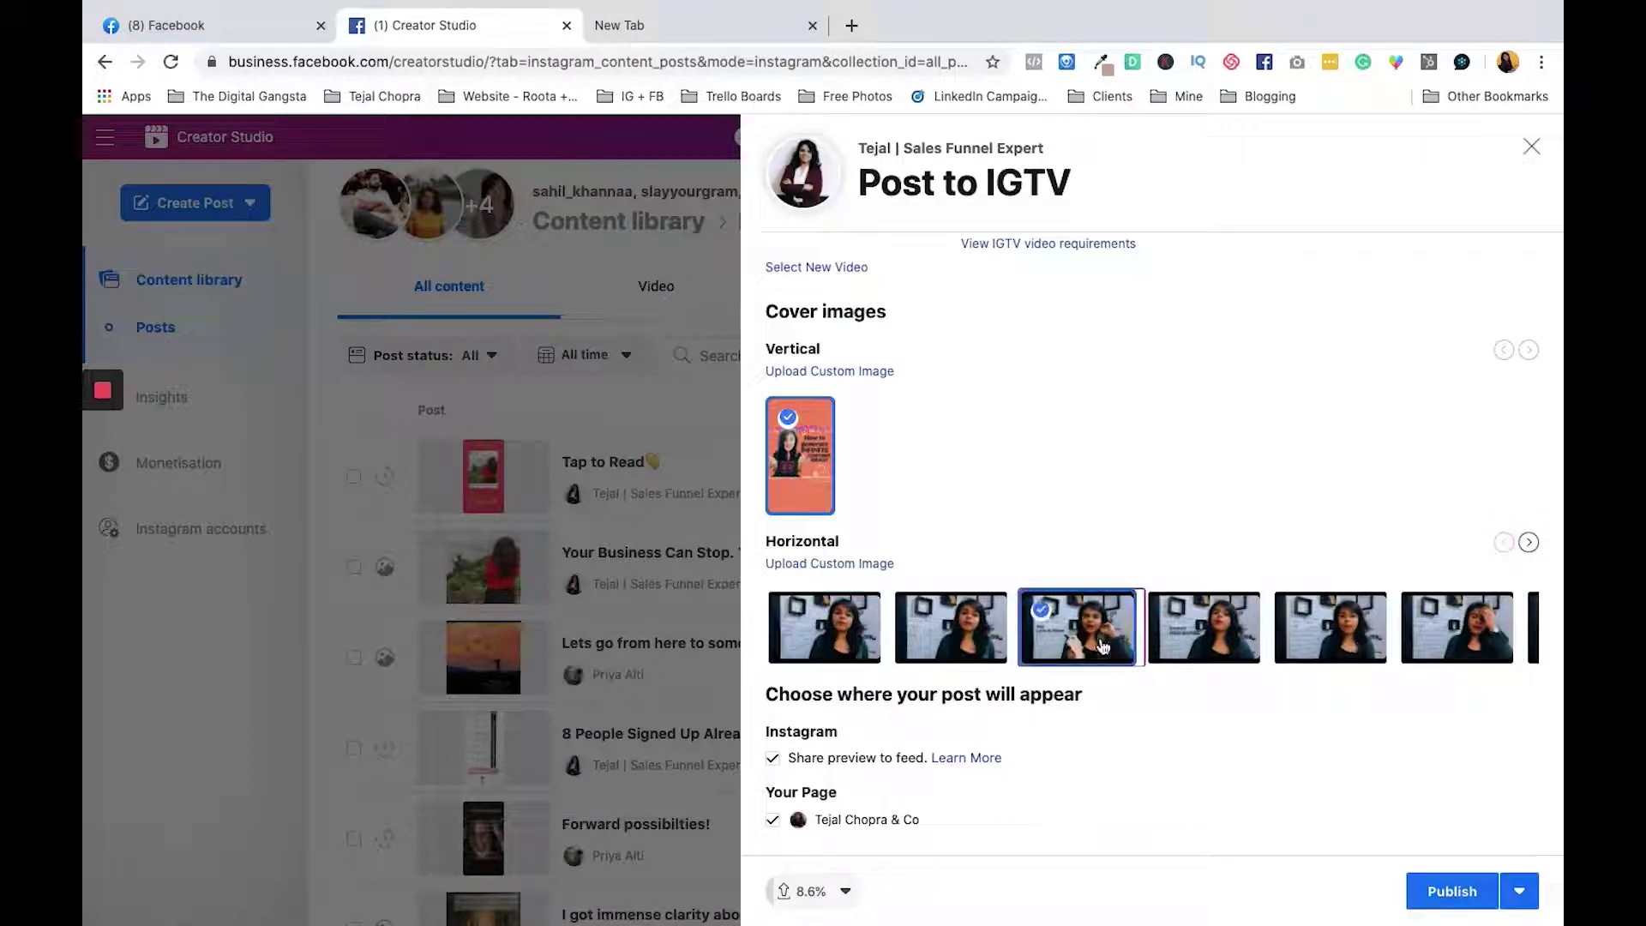
Step: Look through the remaining suggested frames for the horizontal cover and return to the start of the row
{"action": "scroll", "coordinate": [1414, 662], "scroll_direction": "right", "scroll_amount": 5}
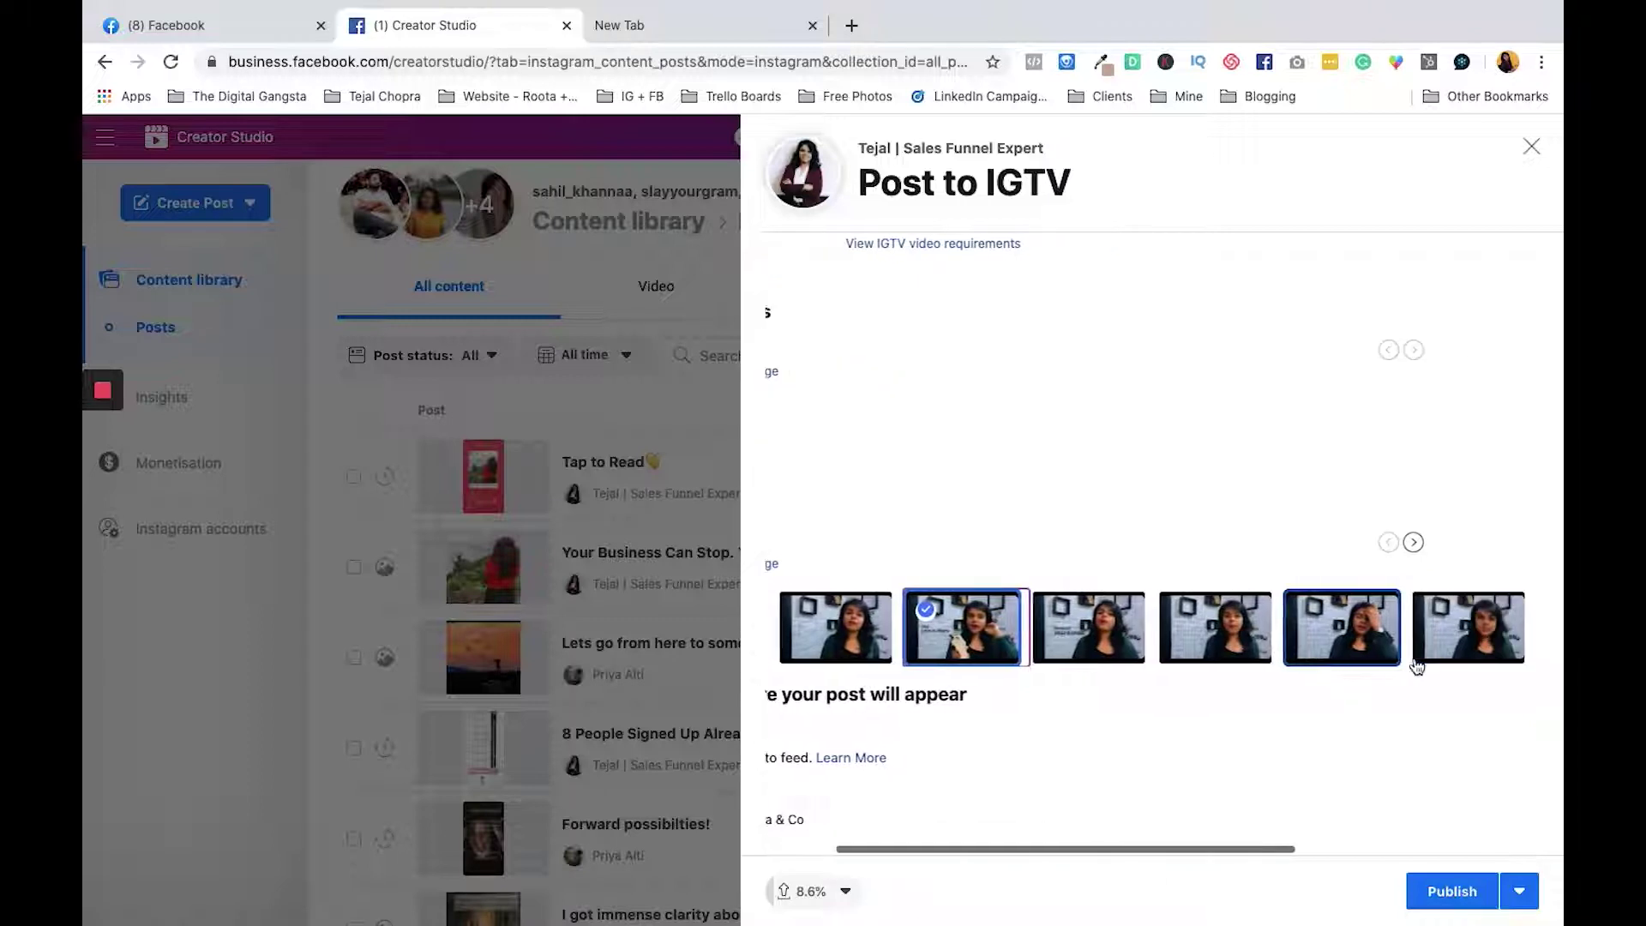
{"action": "scroll", "coordinate": [1414, 662], "scroll_direction": "left", "scroll_amount": 5}
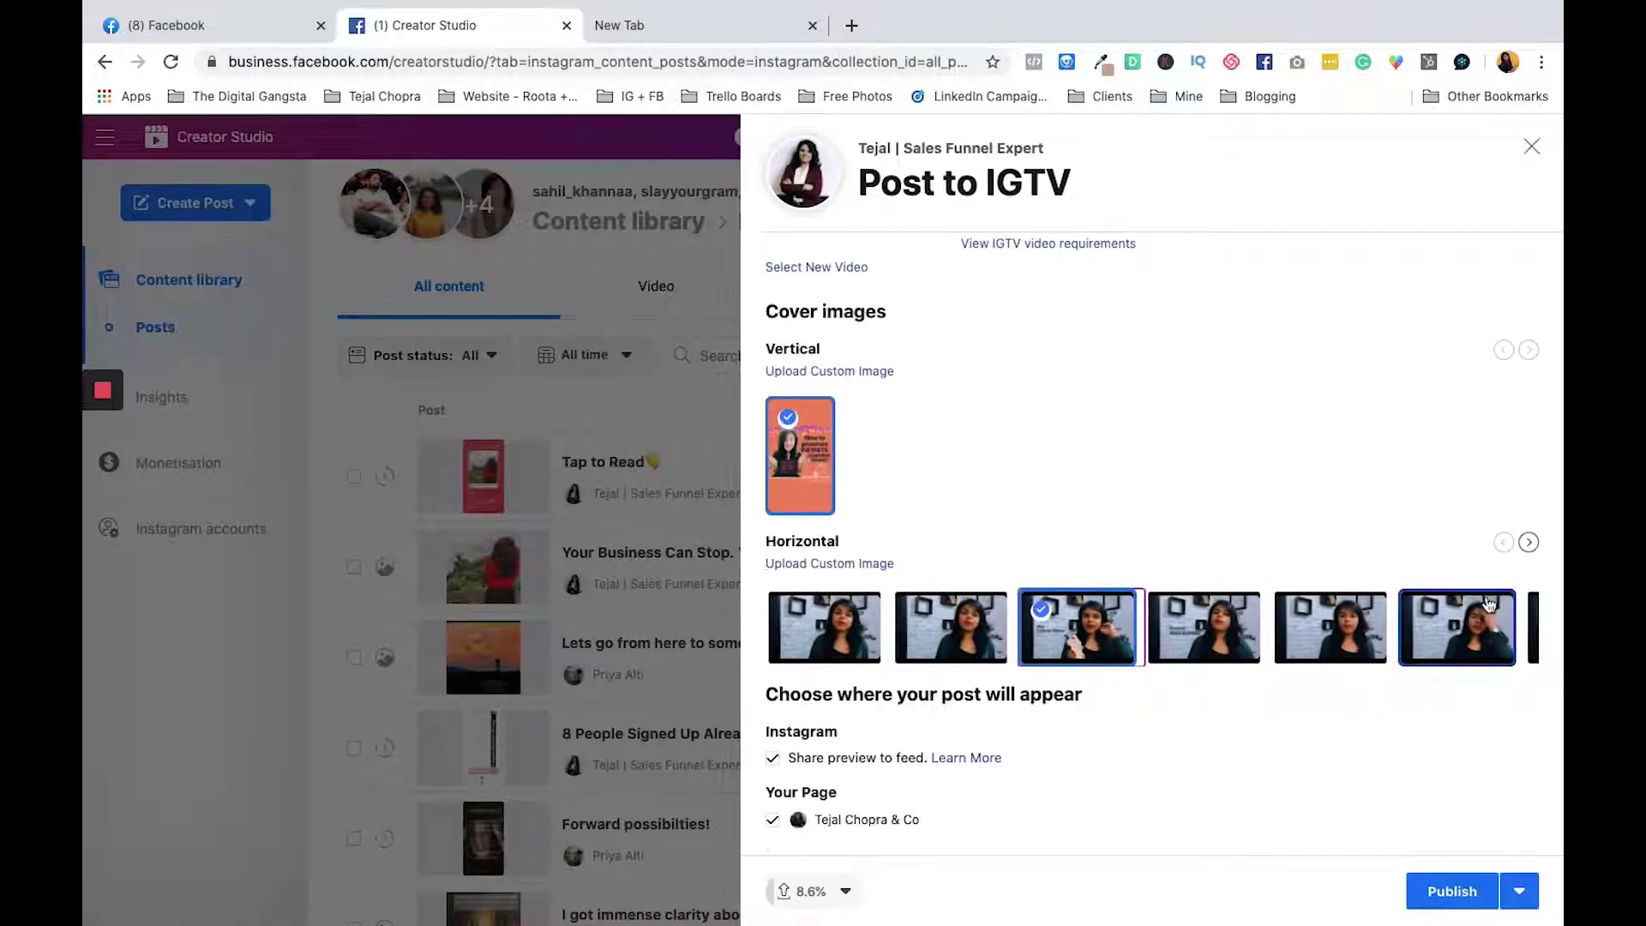
{"action": "left_click", "coordinate": [1528, 542]}
{"action": "left_click", "coordinate": [1528, 541]}
{"action": "left_click", "coordinate": [1529, 542]}
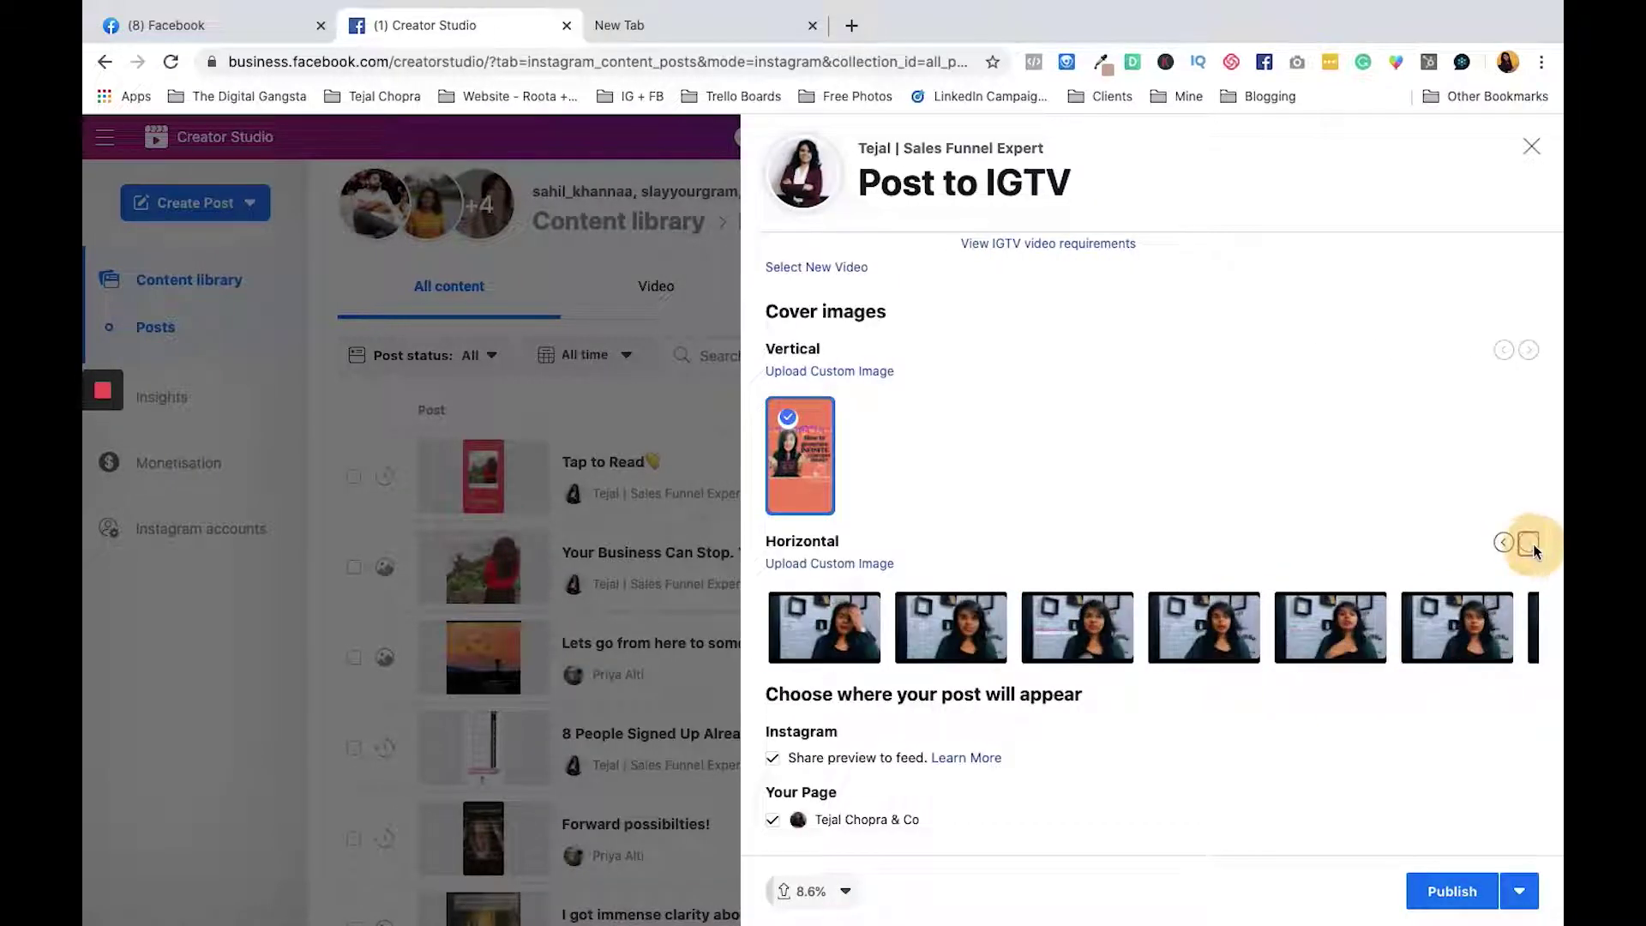
{"action": "left_click", "coordinate": [1504, 543]}
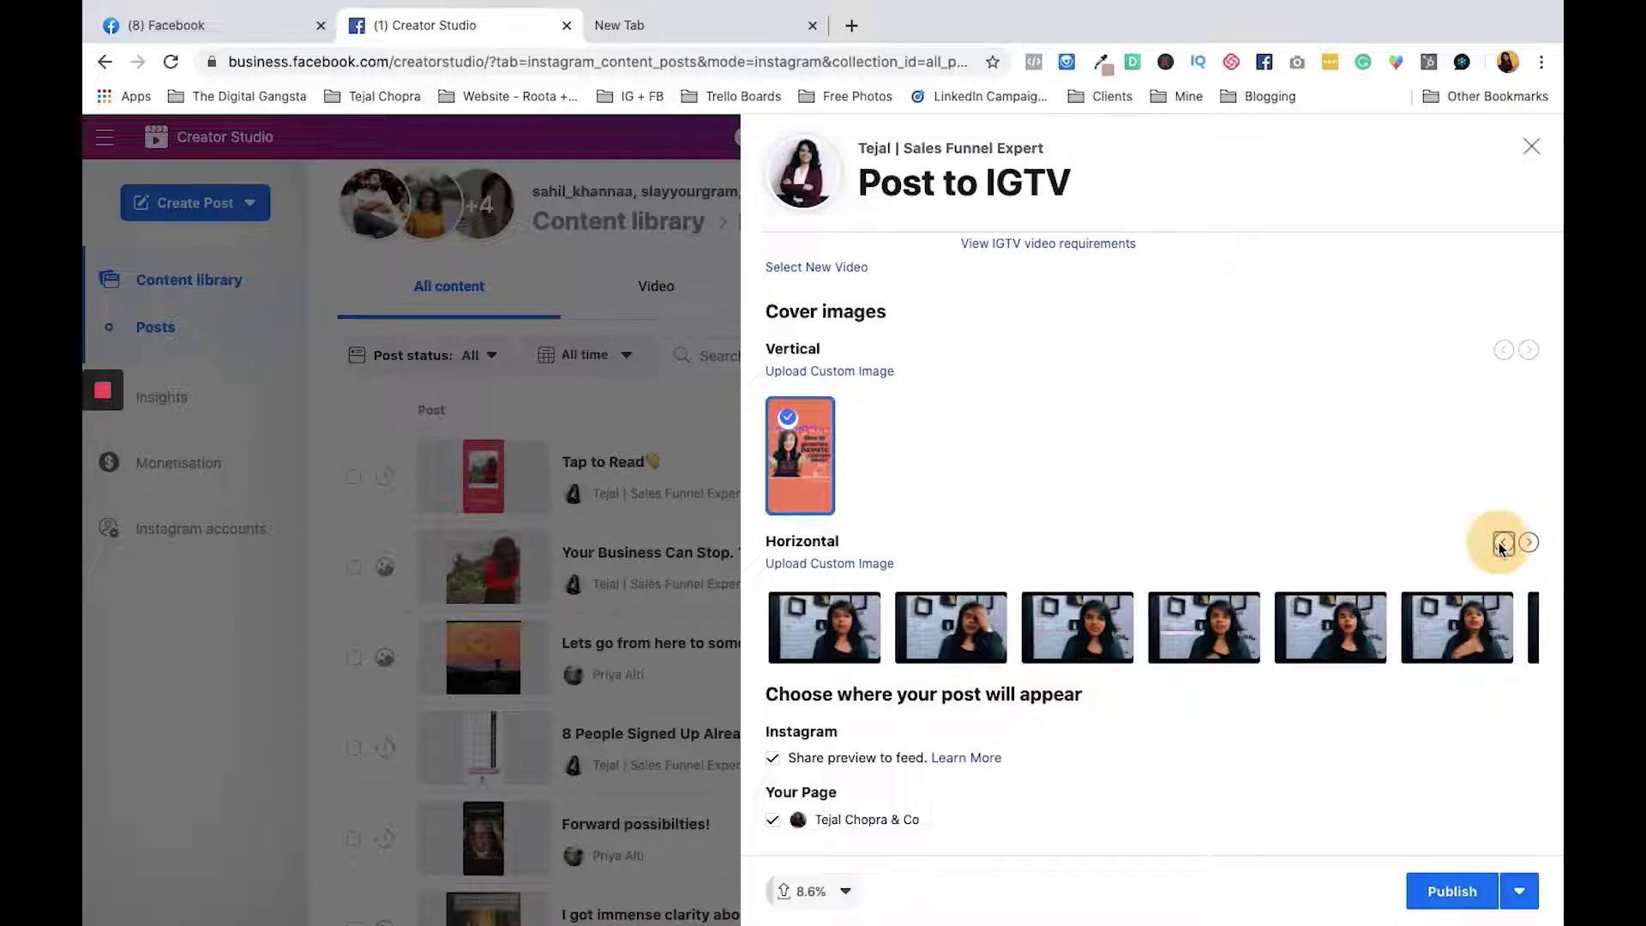
{"action": "left_click", "coordinate": [1504, 542]}
{"action": "left_click", "coordinate": [1503, 542]}
{"action": "left_click", "coordinate": [1503, 543]}
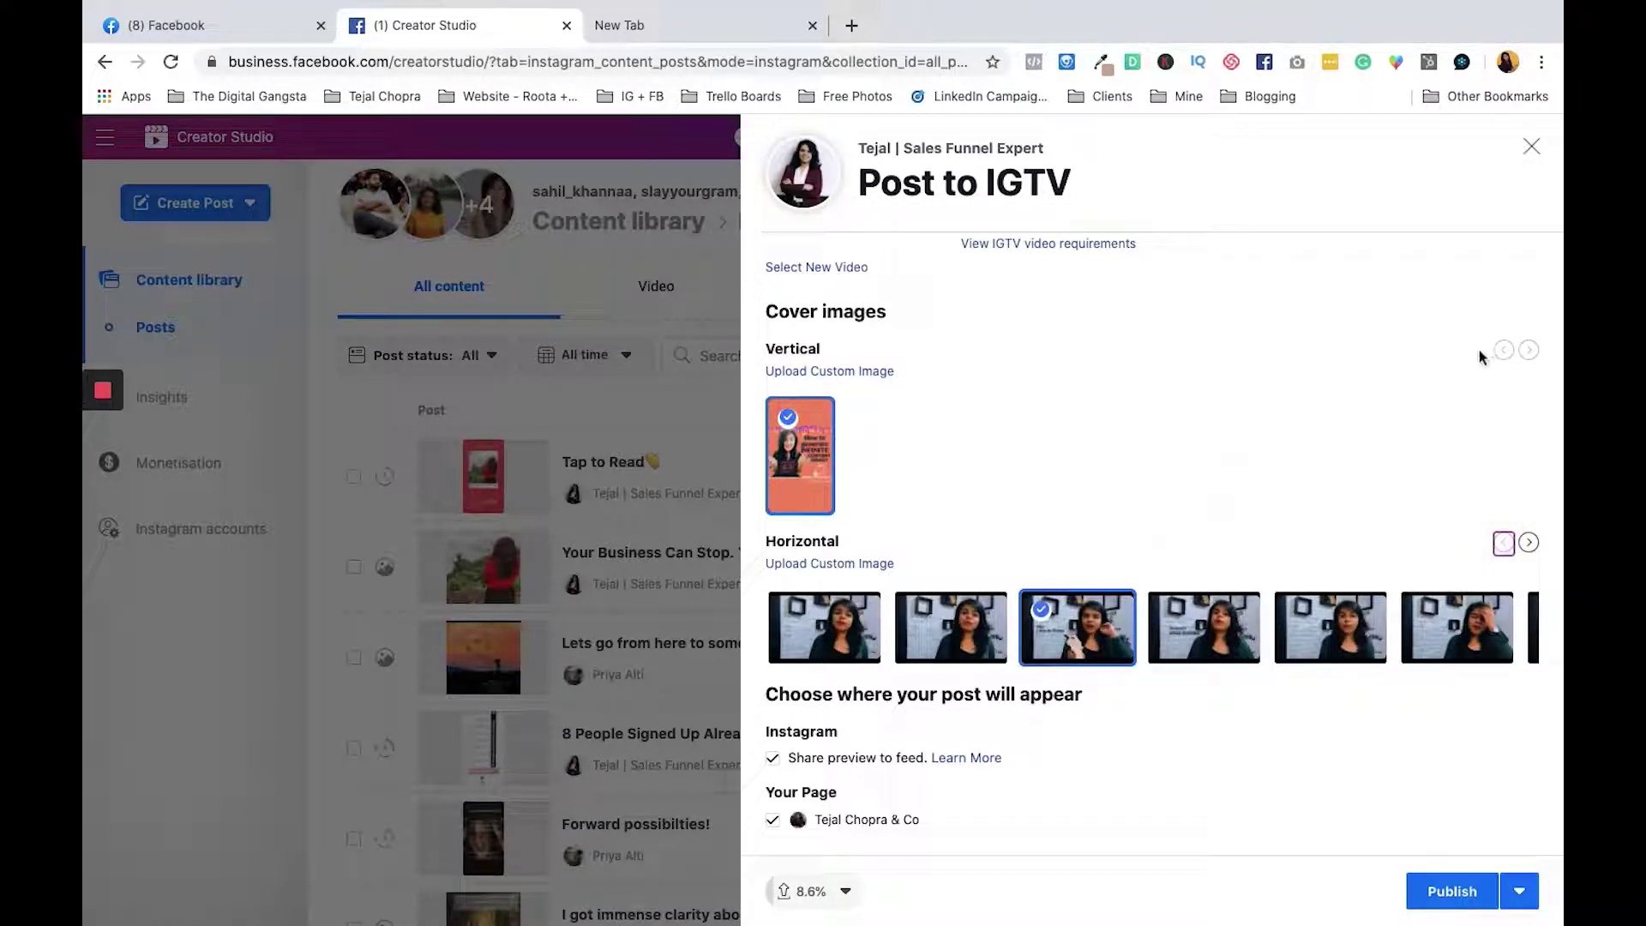
Step: Schedule the IGTV post for 22/6/2020 at 12:45
{"action": "scroll", "coordinate": [789, 523], "scroll_direction": "down", "scroll_amount": 1}
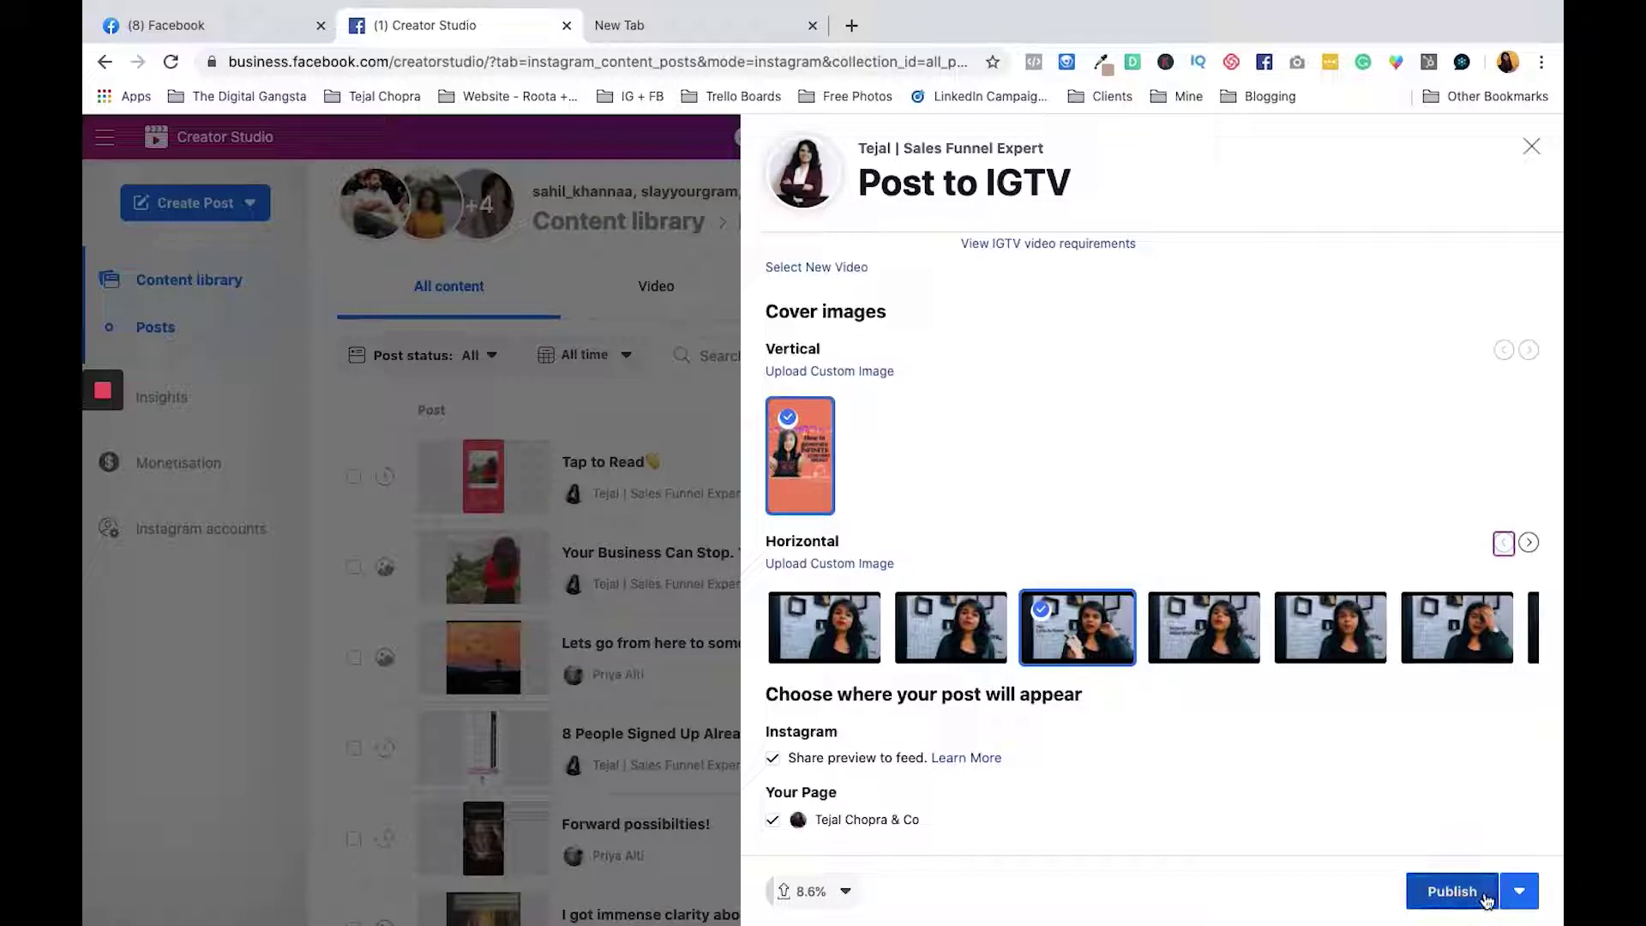
{"action": "left_click", "coordinate": [1519, 890]}
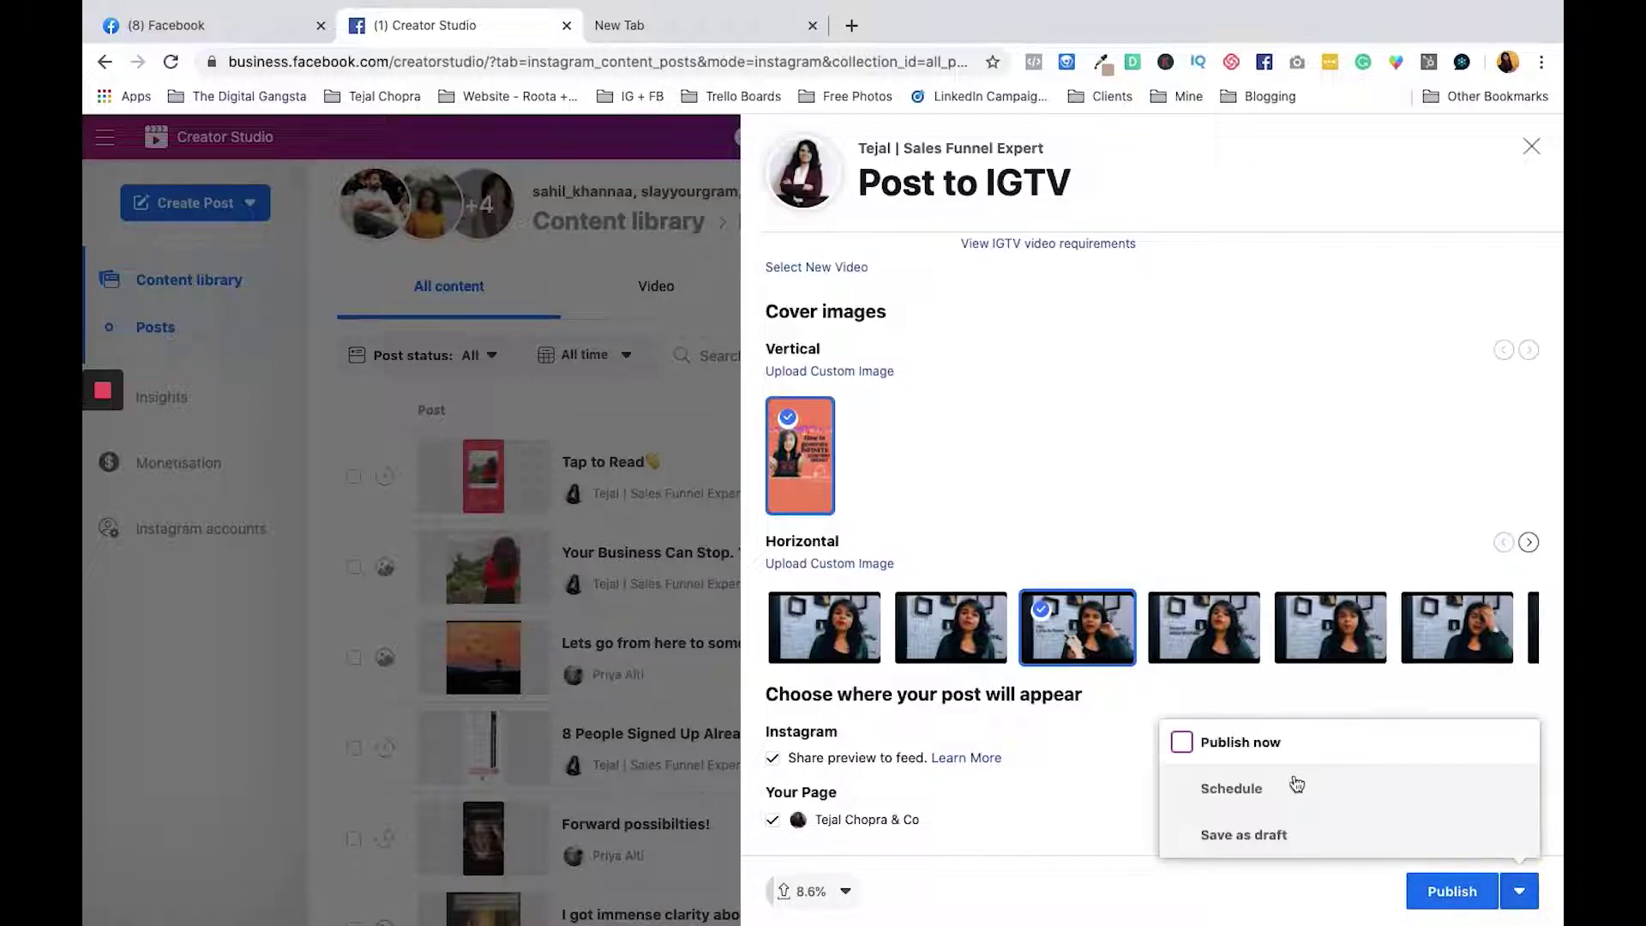
{"action": "left_click", "coordinate": [1293, 784]}
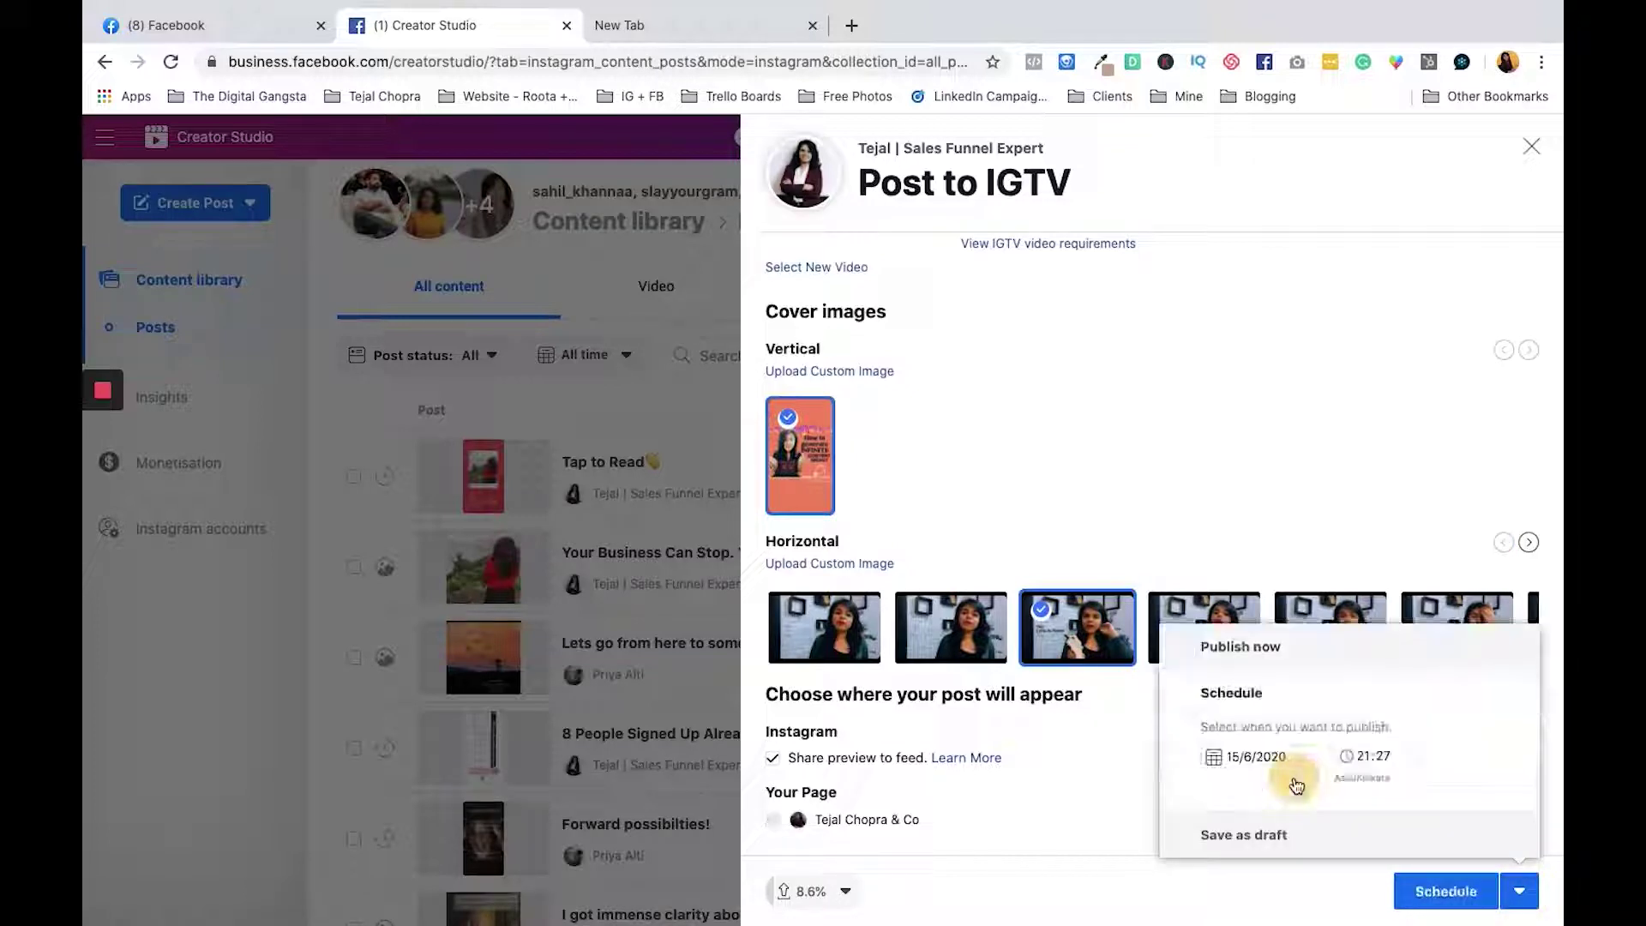
{"action": "left_click", "coordinate": [1247, 755]}
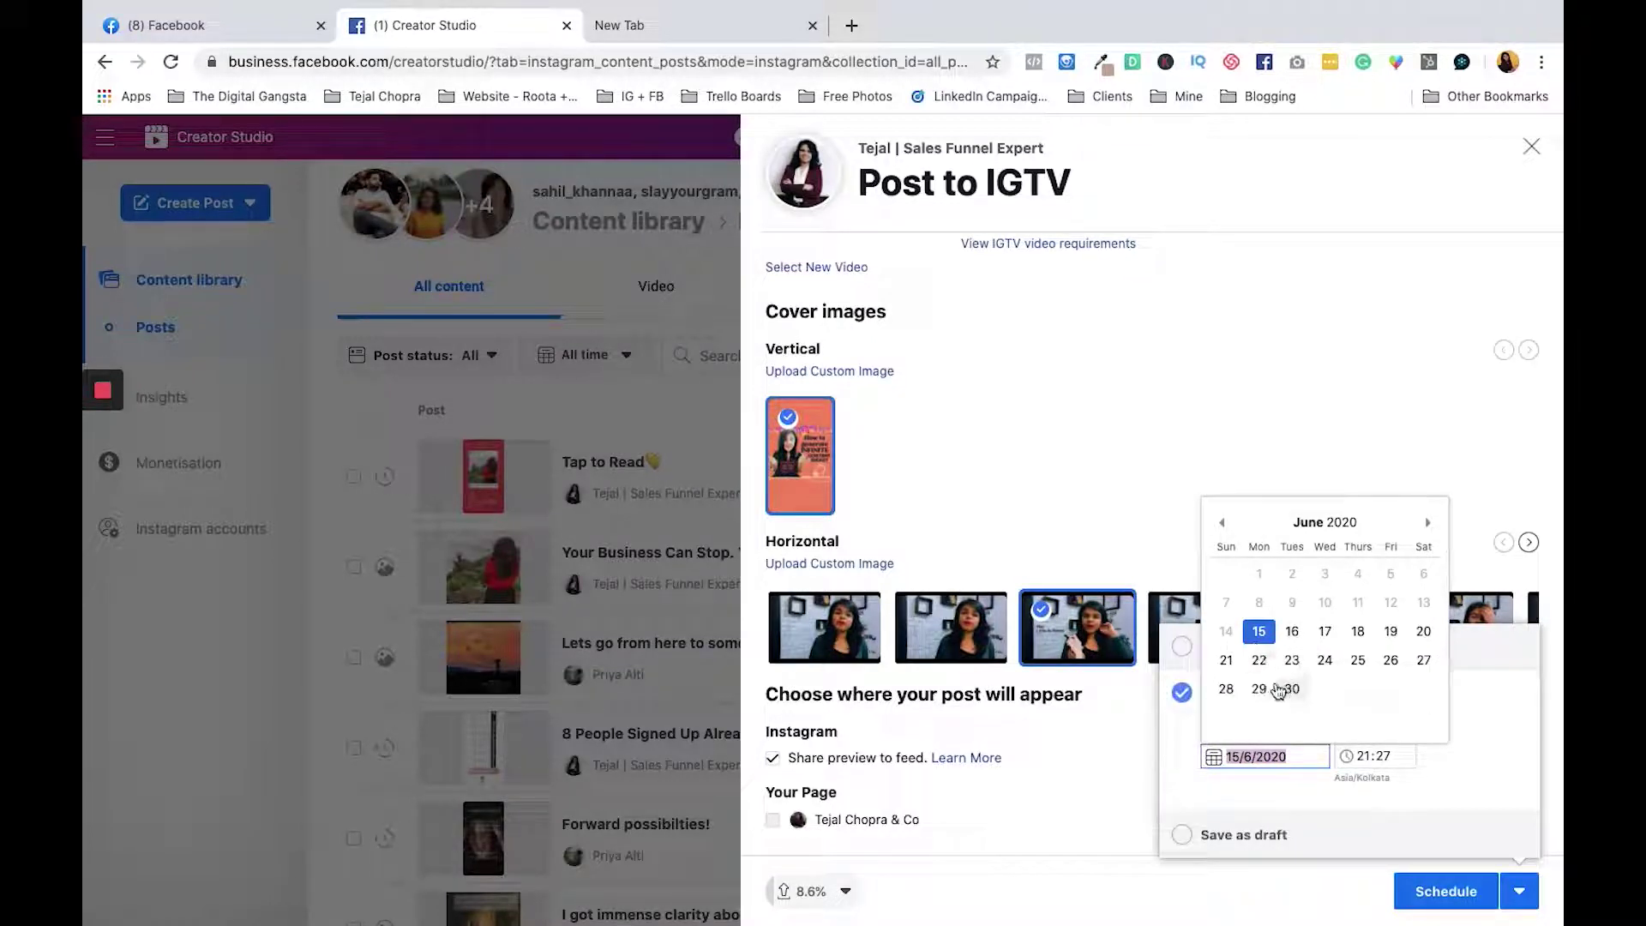
{"action": "left_click", "coordinate": [1258, 660]}
{"action": "left_click", "coordinate": [1370, 758]}
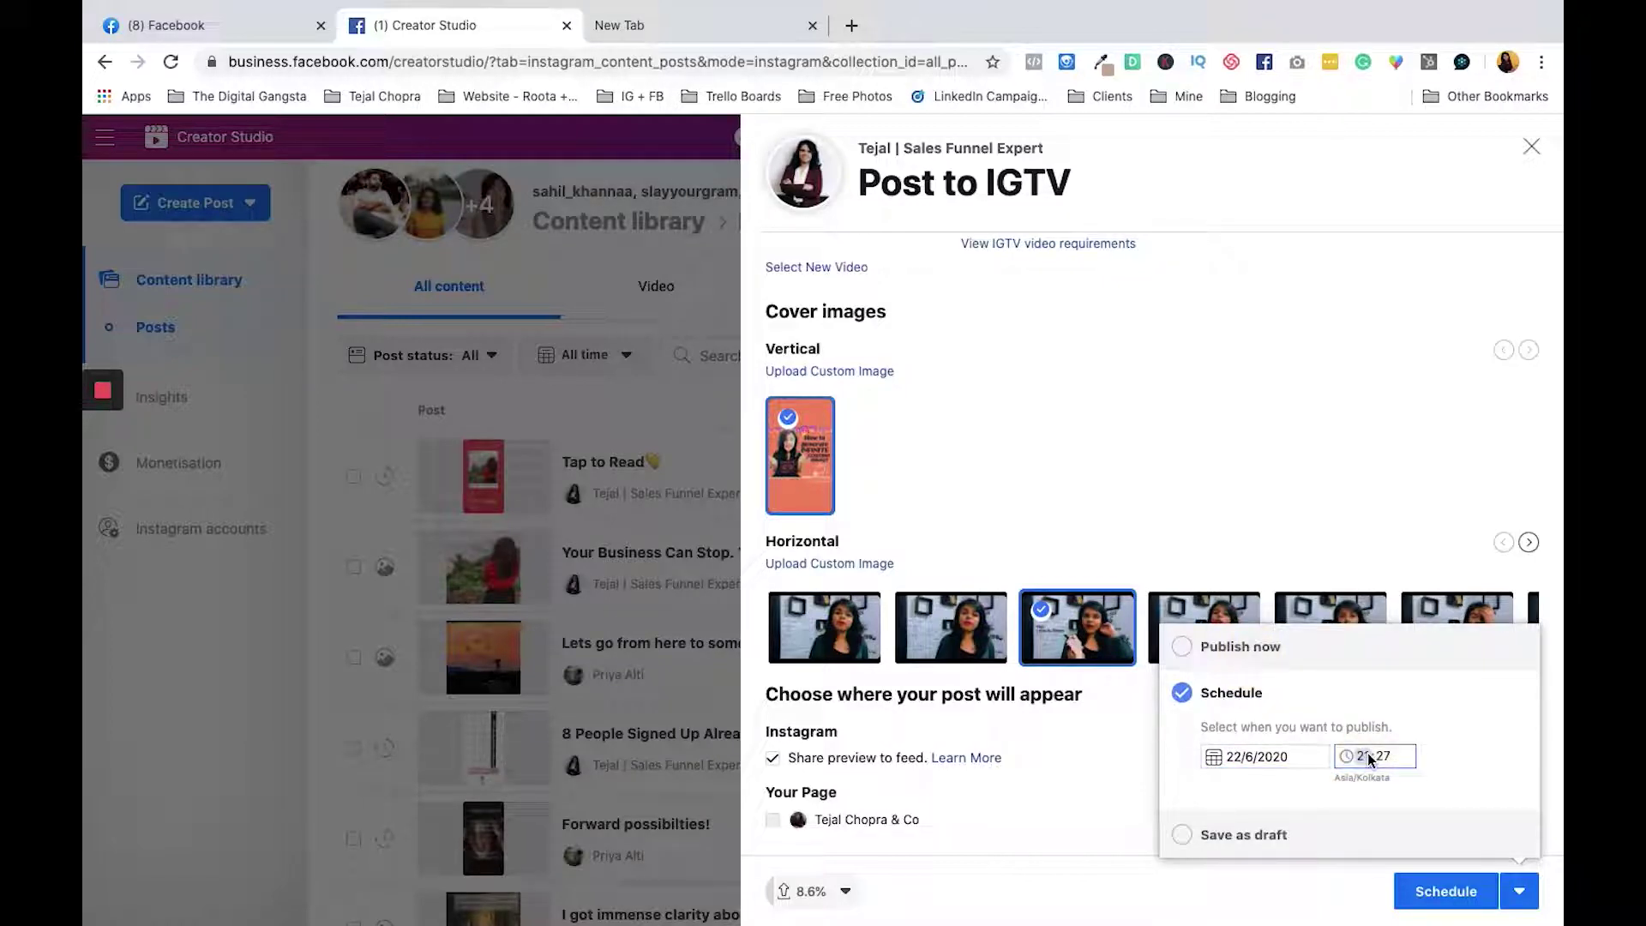
{"action": "key", "text": "Tab"}
{"action": "left_click", "coordinate": [1382, 778]}
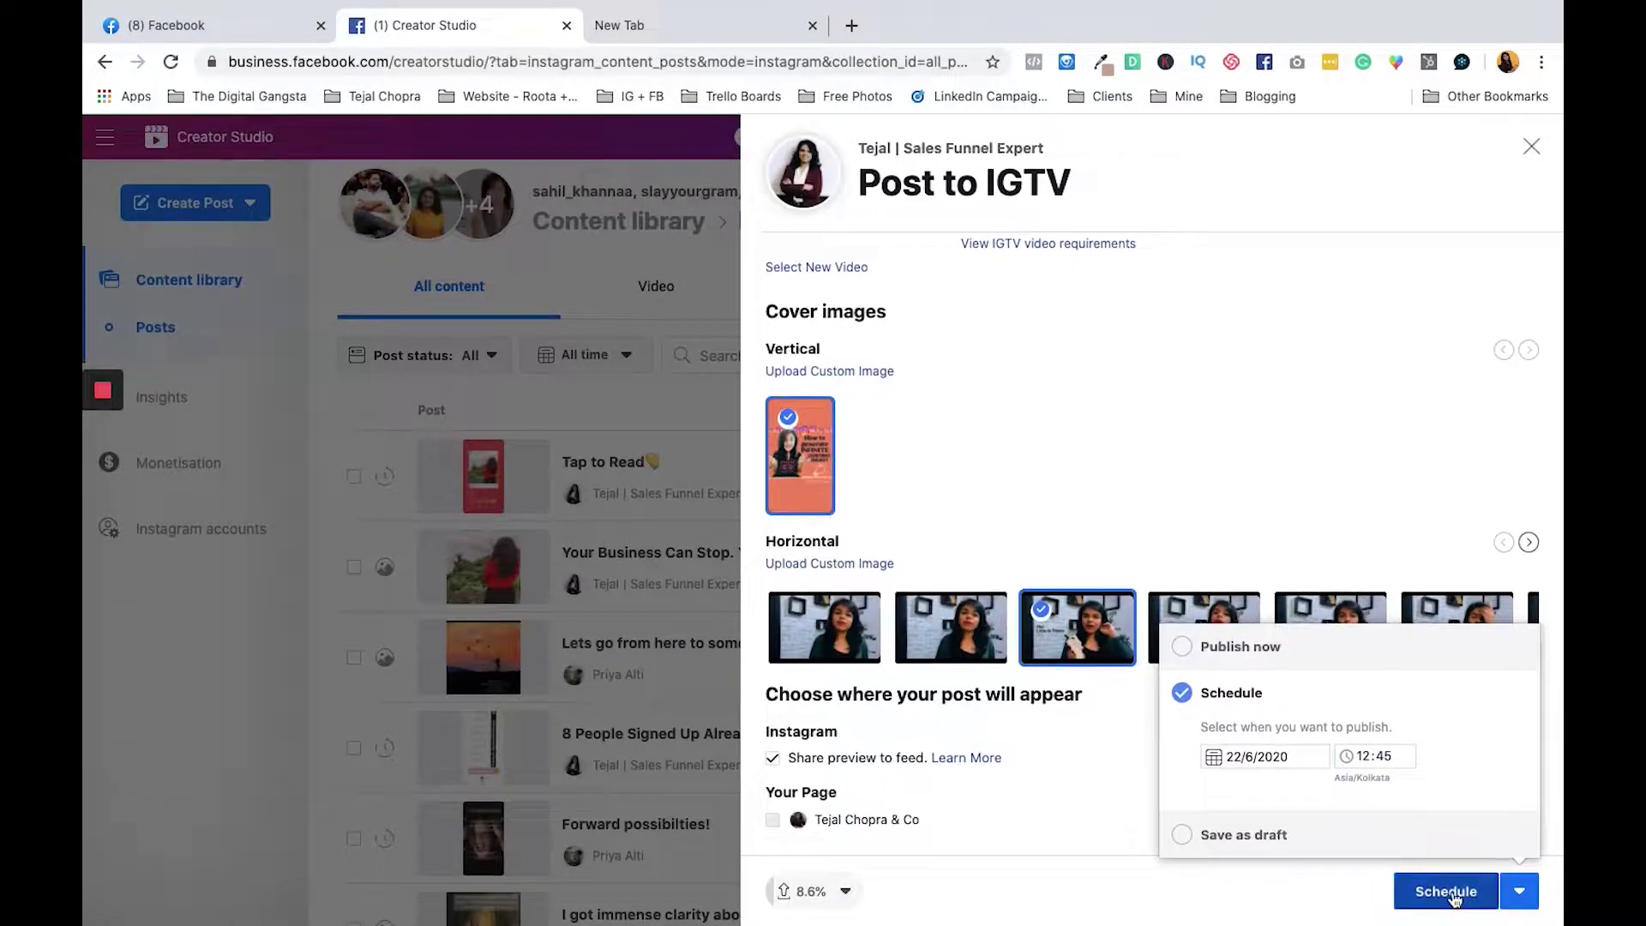
{"action": "left_click", "coordinate": [1446, 892]}
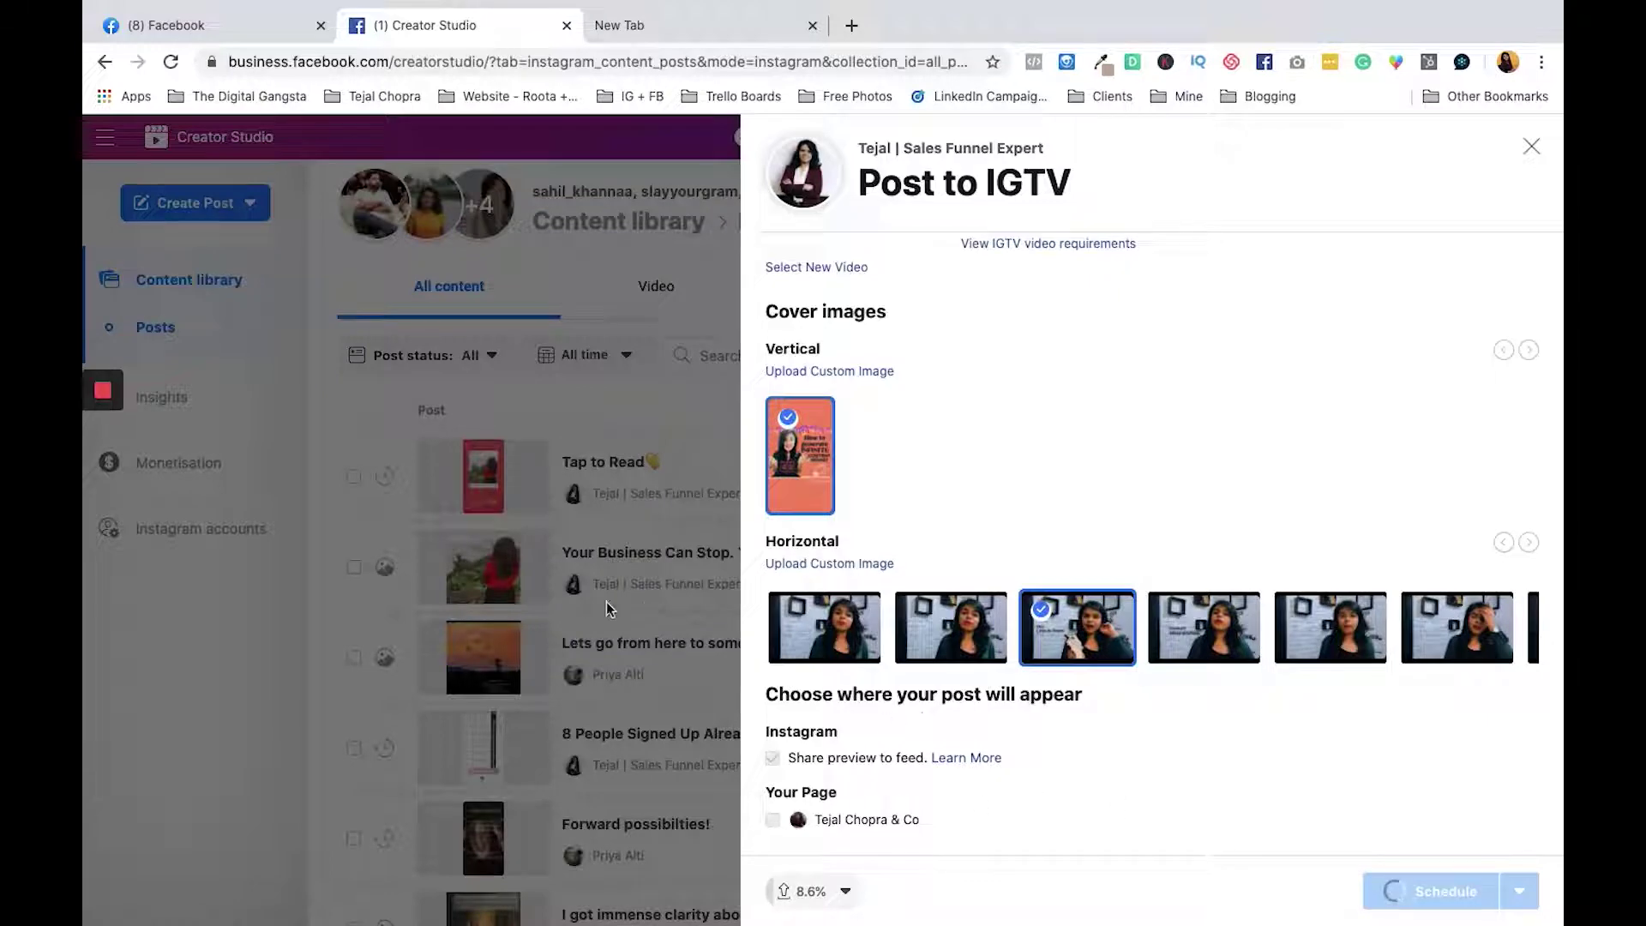
Step: Close the IGTV post form and discard the post with its upload
{"action": "left_click", "coordinate": [1532, 146]}
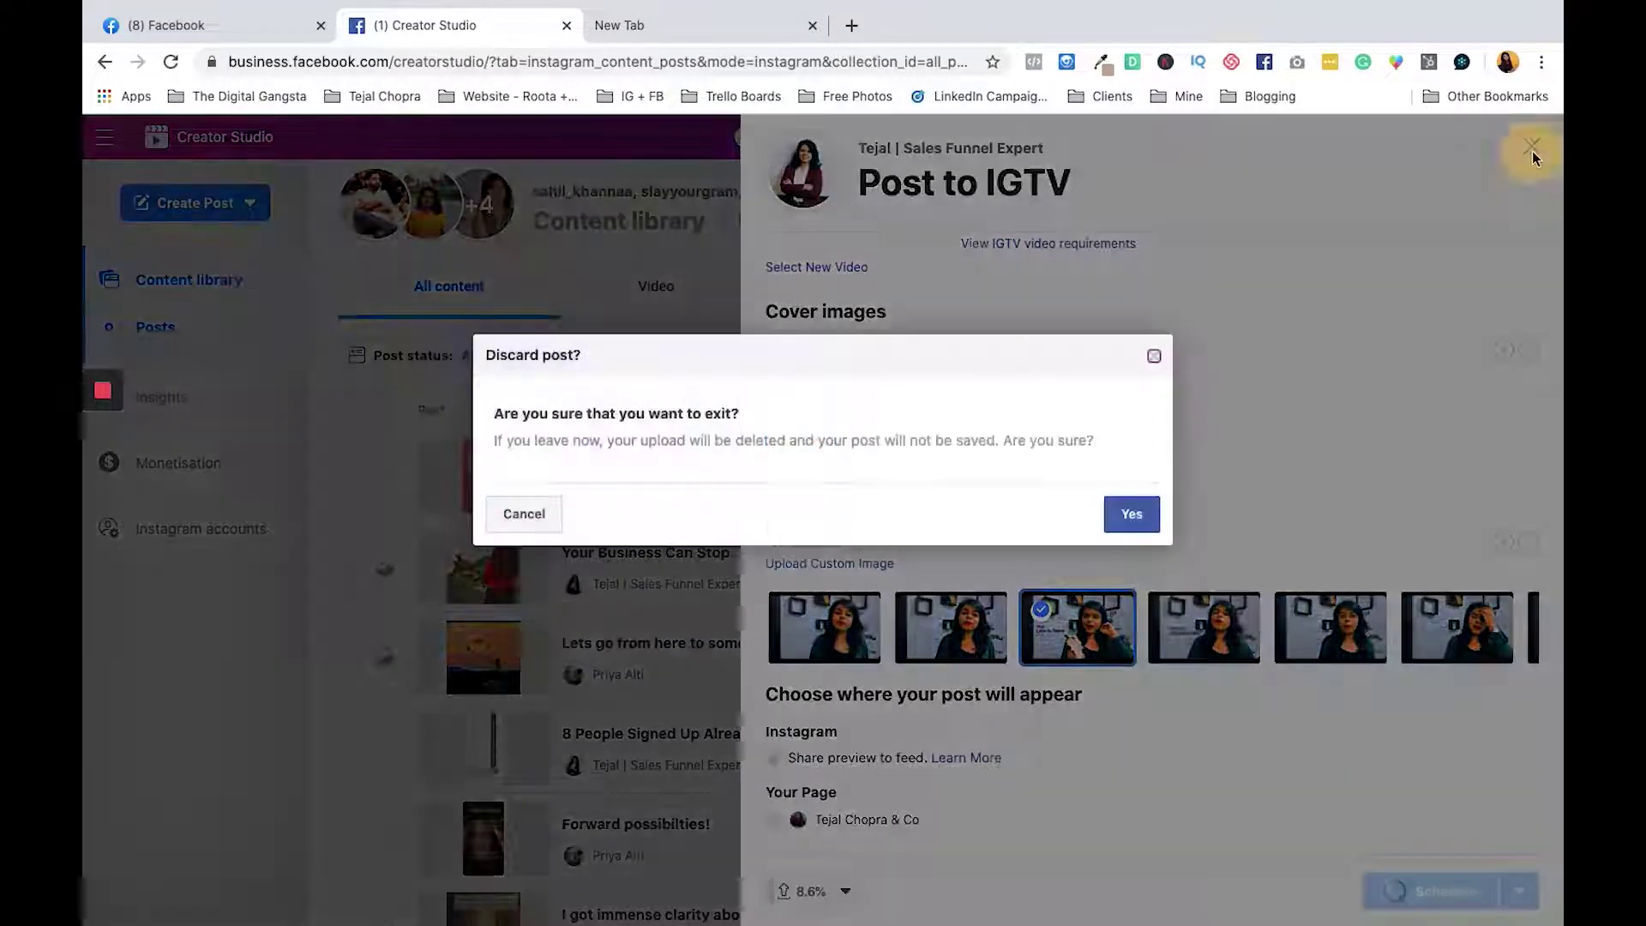
{"action": "left_click", "coordinate": [1131, 514]}
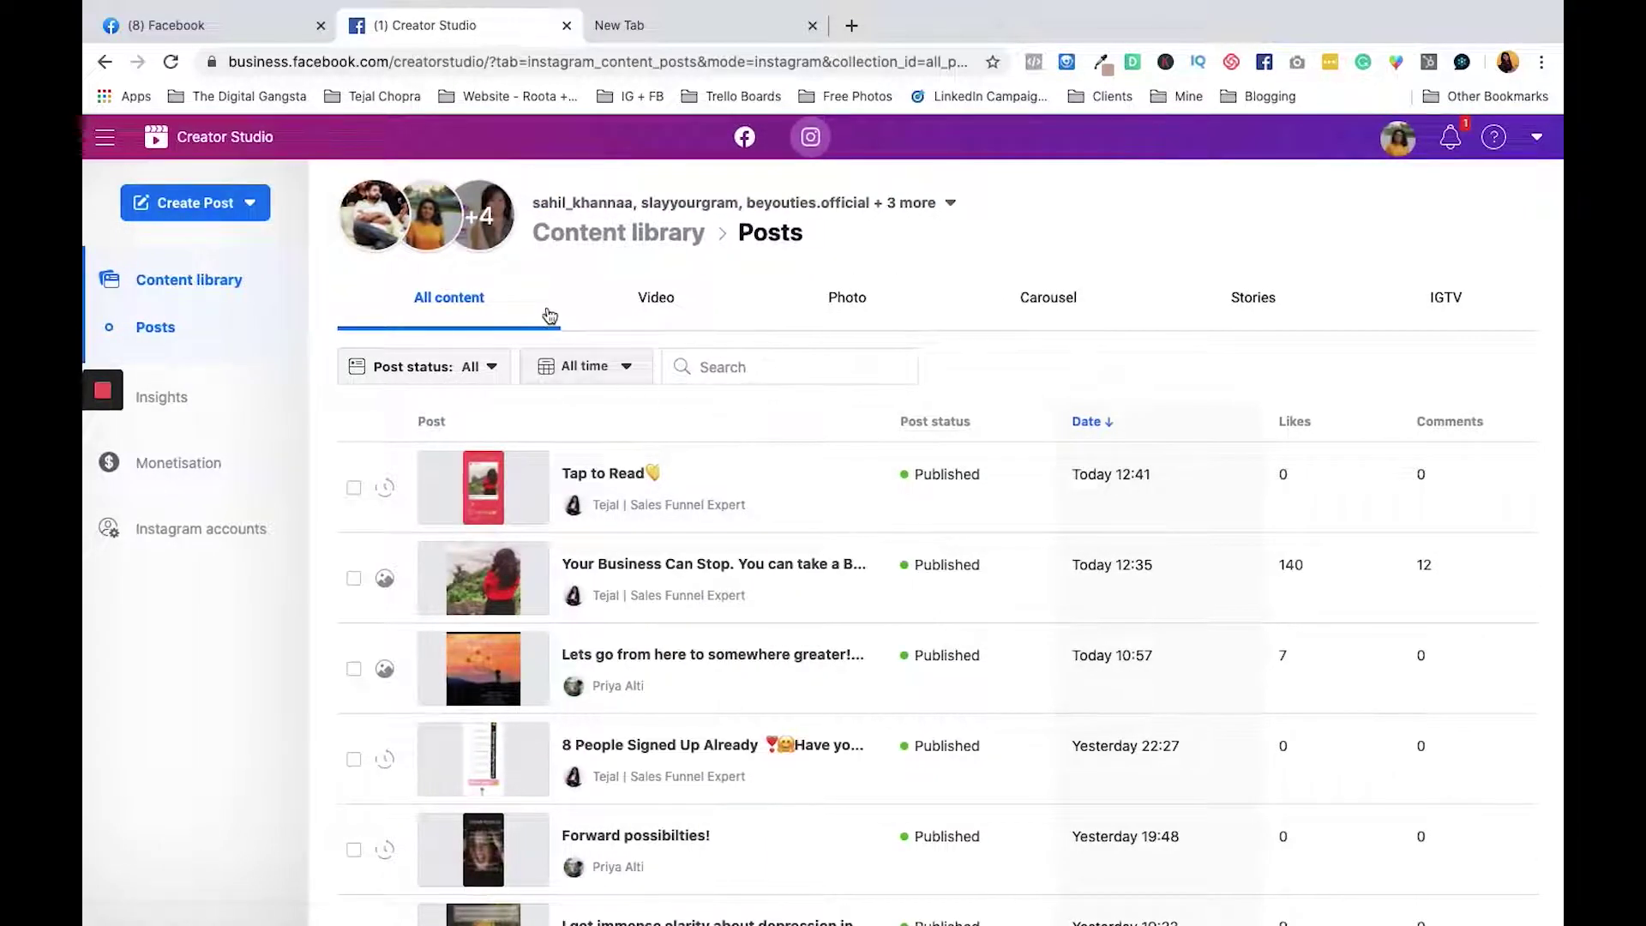
Step: Review the content library's posts by type: video, photo, carousel, stories and IGTV
{"action": "left_click", "coordinate": [662, 307]}
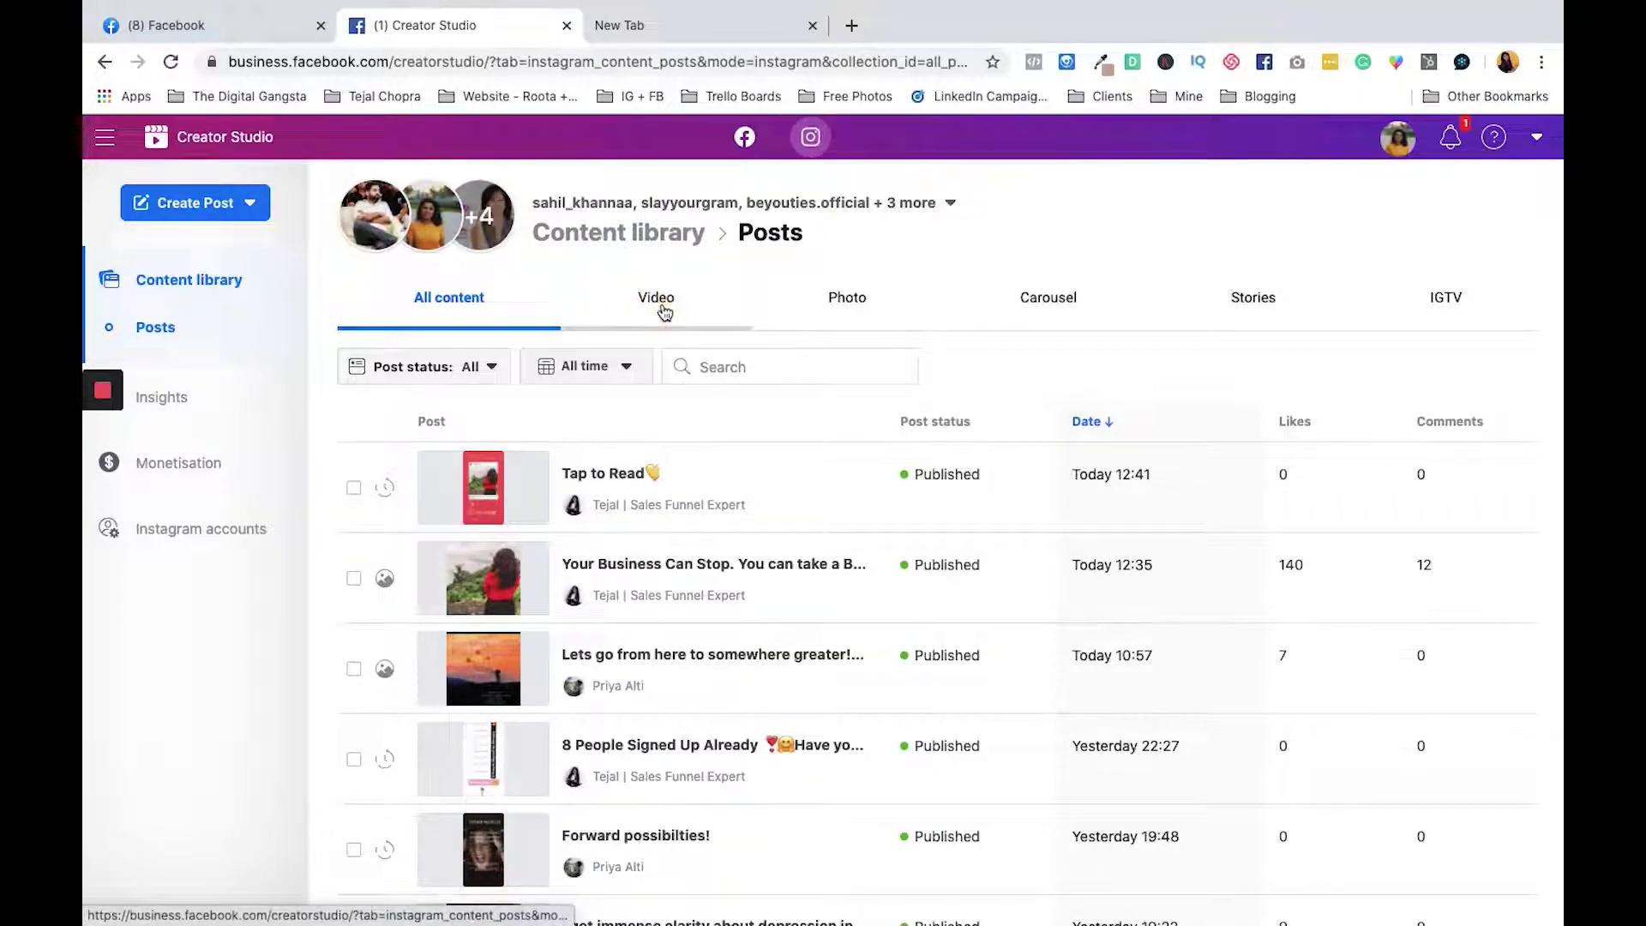
{"action": "left_click", "coordinate": [831, 301]}
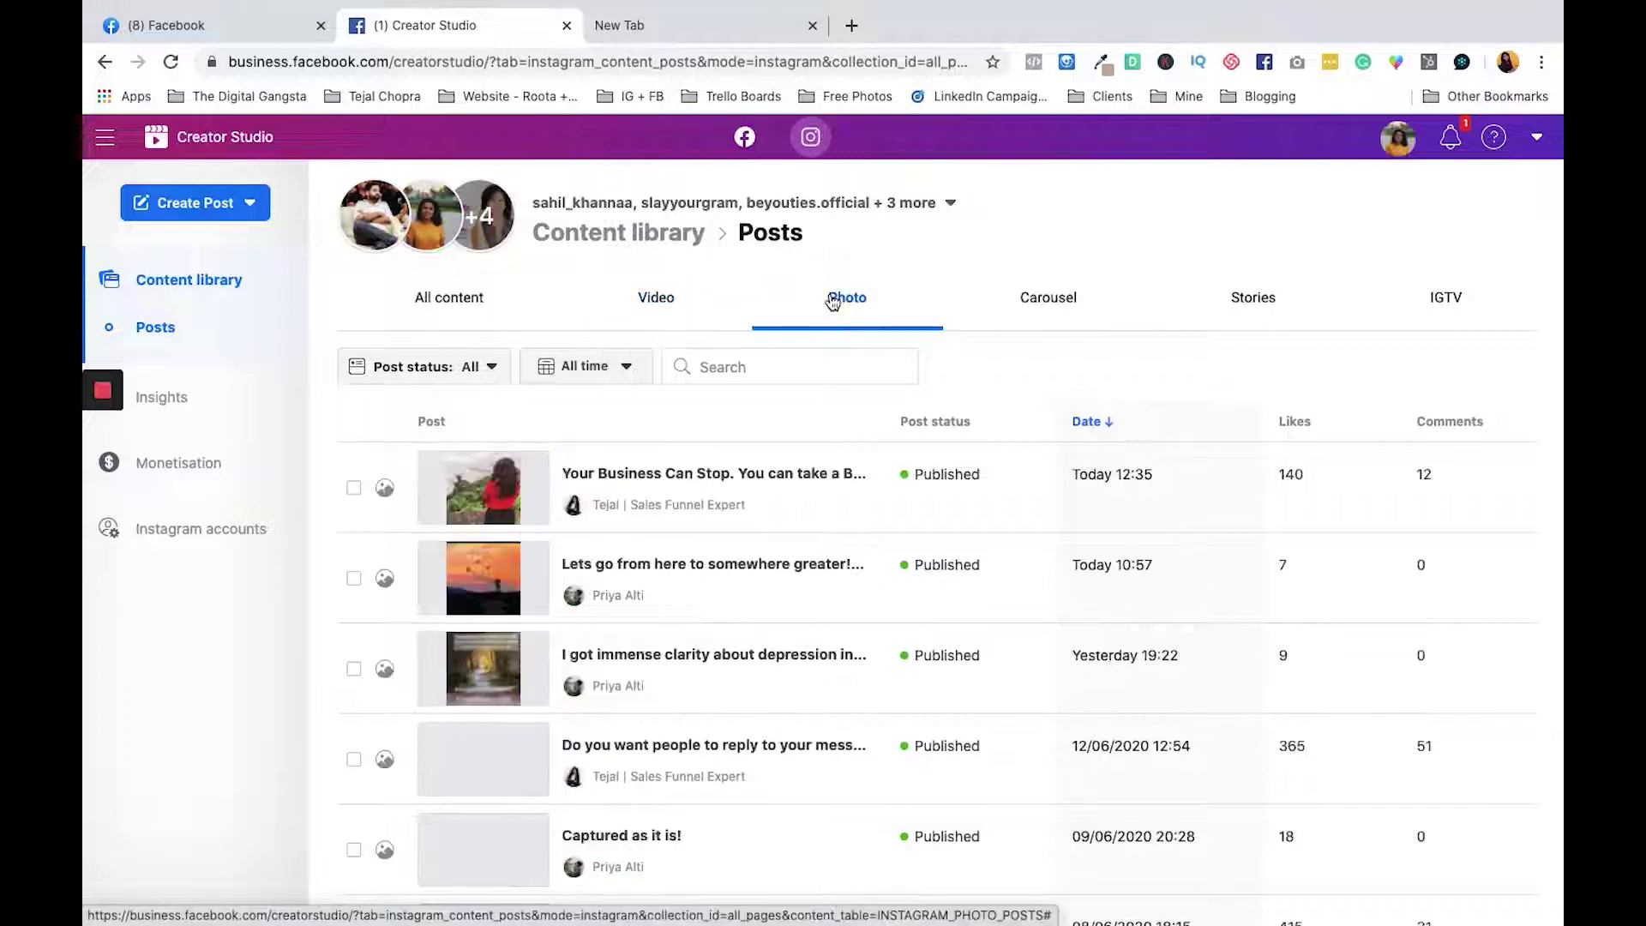
{"action": "left_click", "coordinate": [1068, 305]}
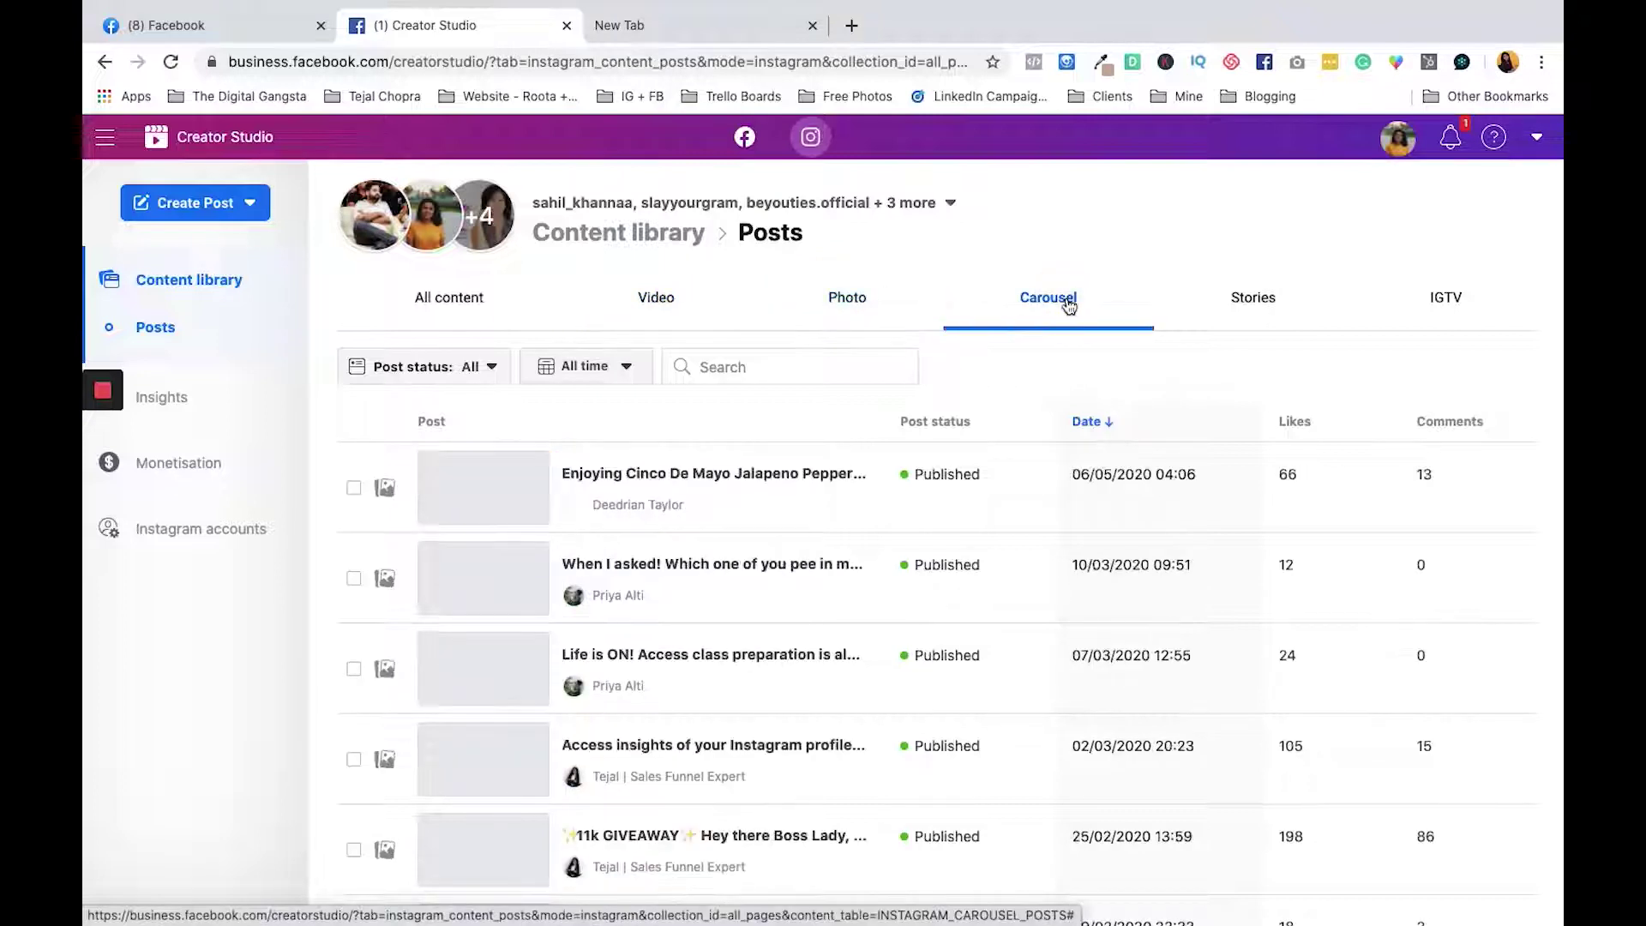
{"action": "left_click", "coordinate": [1260, 301]}
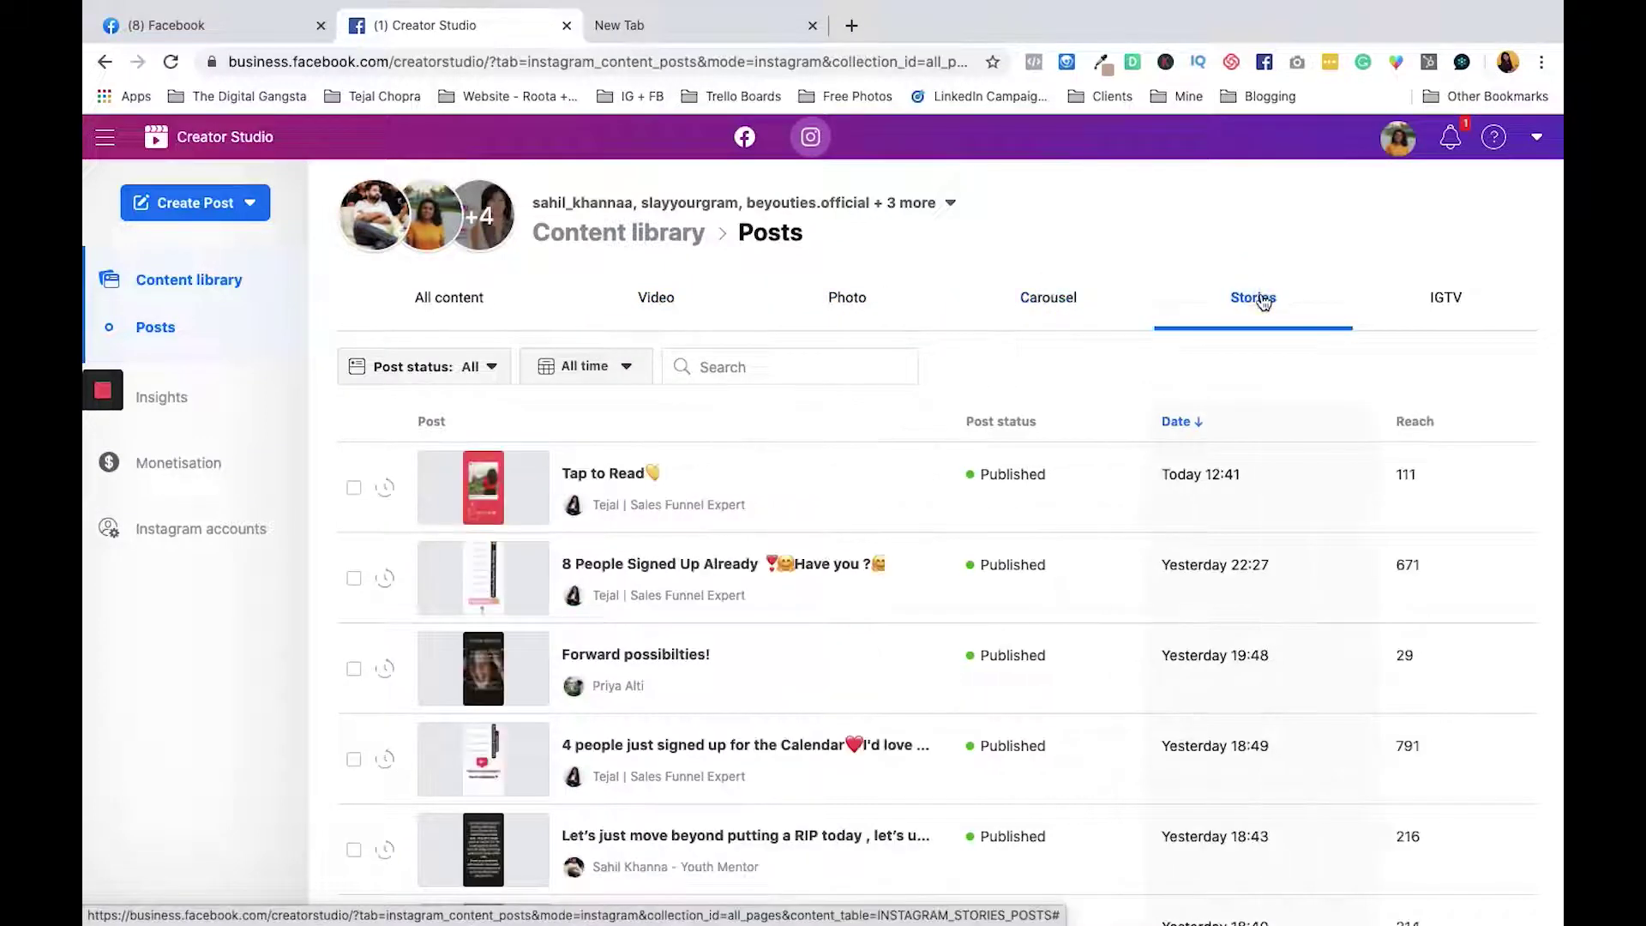
{"action": "scroll", "coordinate": [1078, 600], "scroll_direction": "down", "scroll_amount": 3}
{"action": "scroll", "coordinate": [1077, 645], "scroll_direction": "up", "scroll_amount": 3}
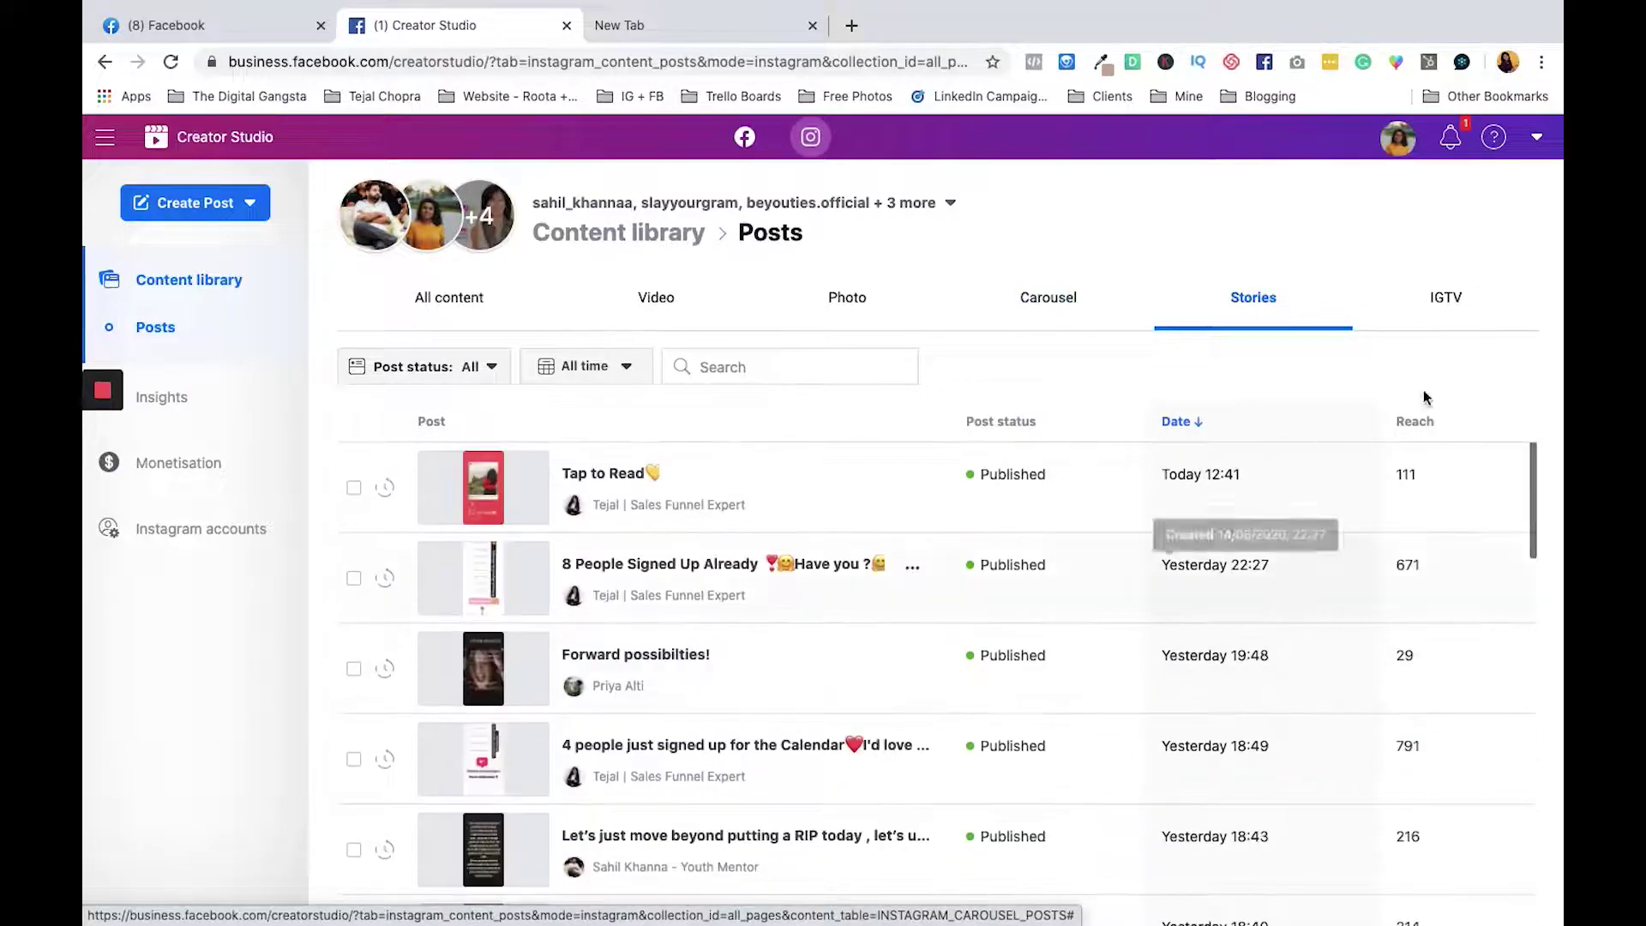
{"action": "left_click", "coordinate": [1446, 302]}
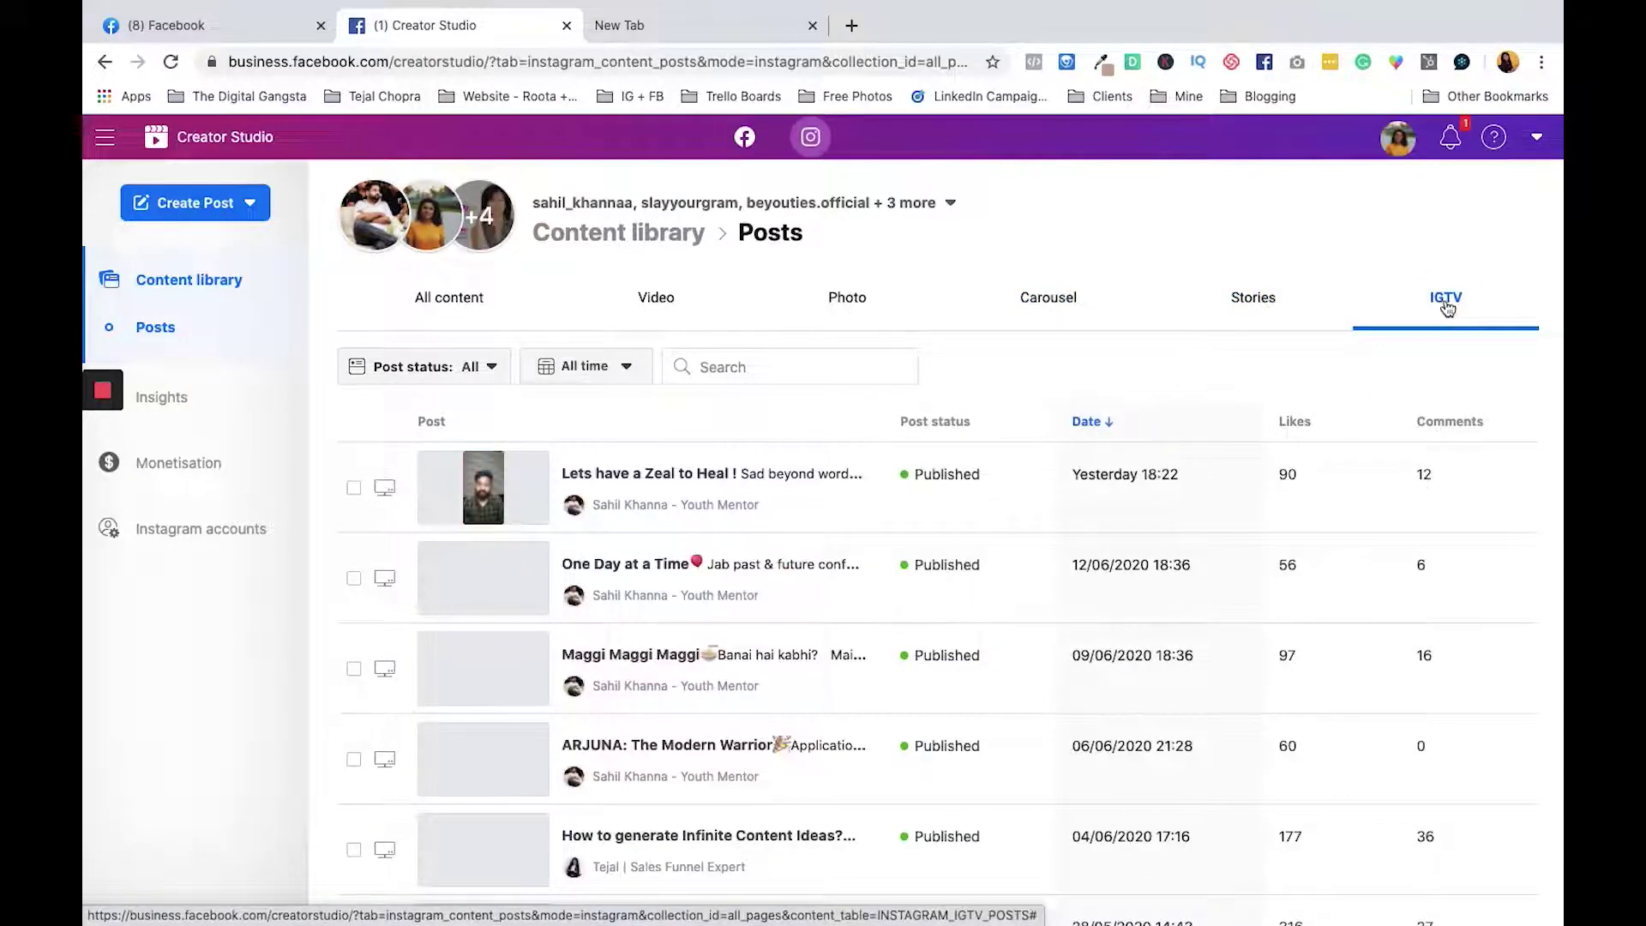
Step: Look through the list of IGTV posts and return to the list of all content
{"action": "scroll", "coordinate": [942, 728], "scroll_direction": "down", "scroll_amount": 5}
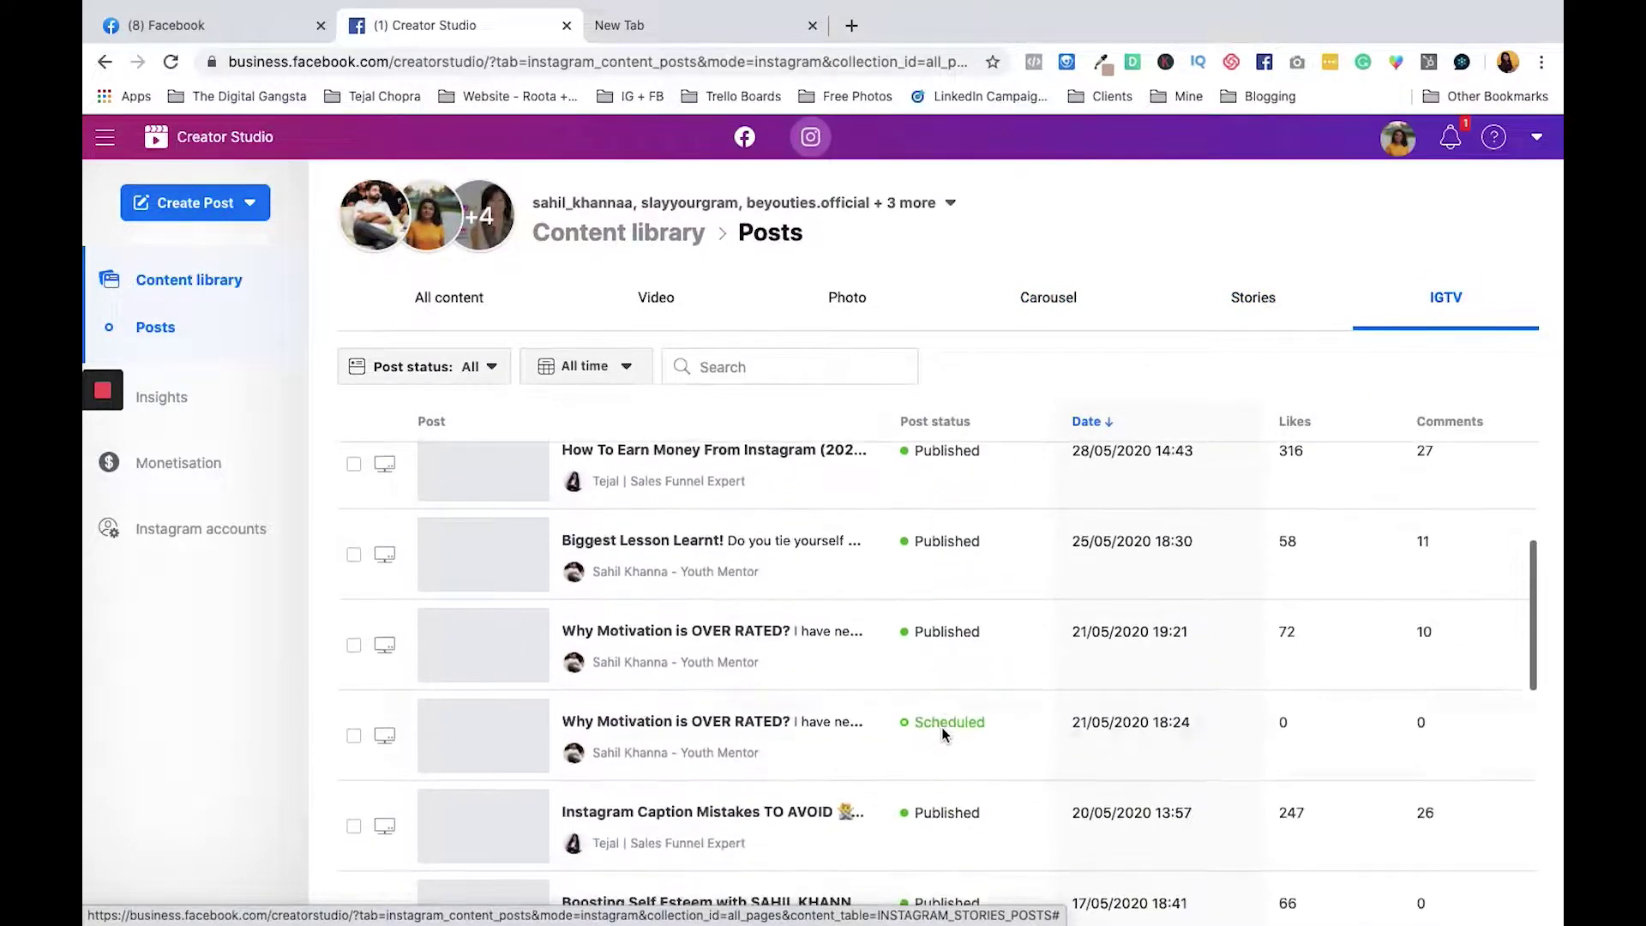
{"action": "scroll", "coordinate": [942, 728], "scroll_direction": "up", "scroll_amount": 5}
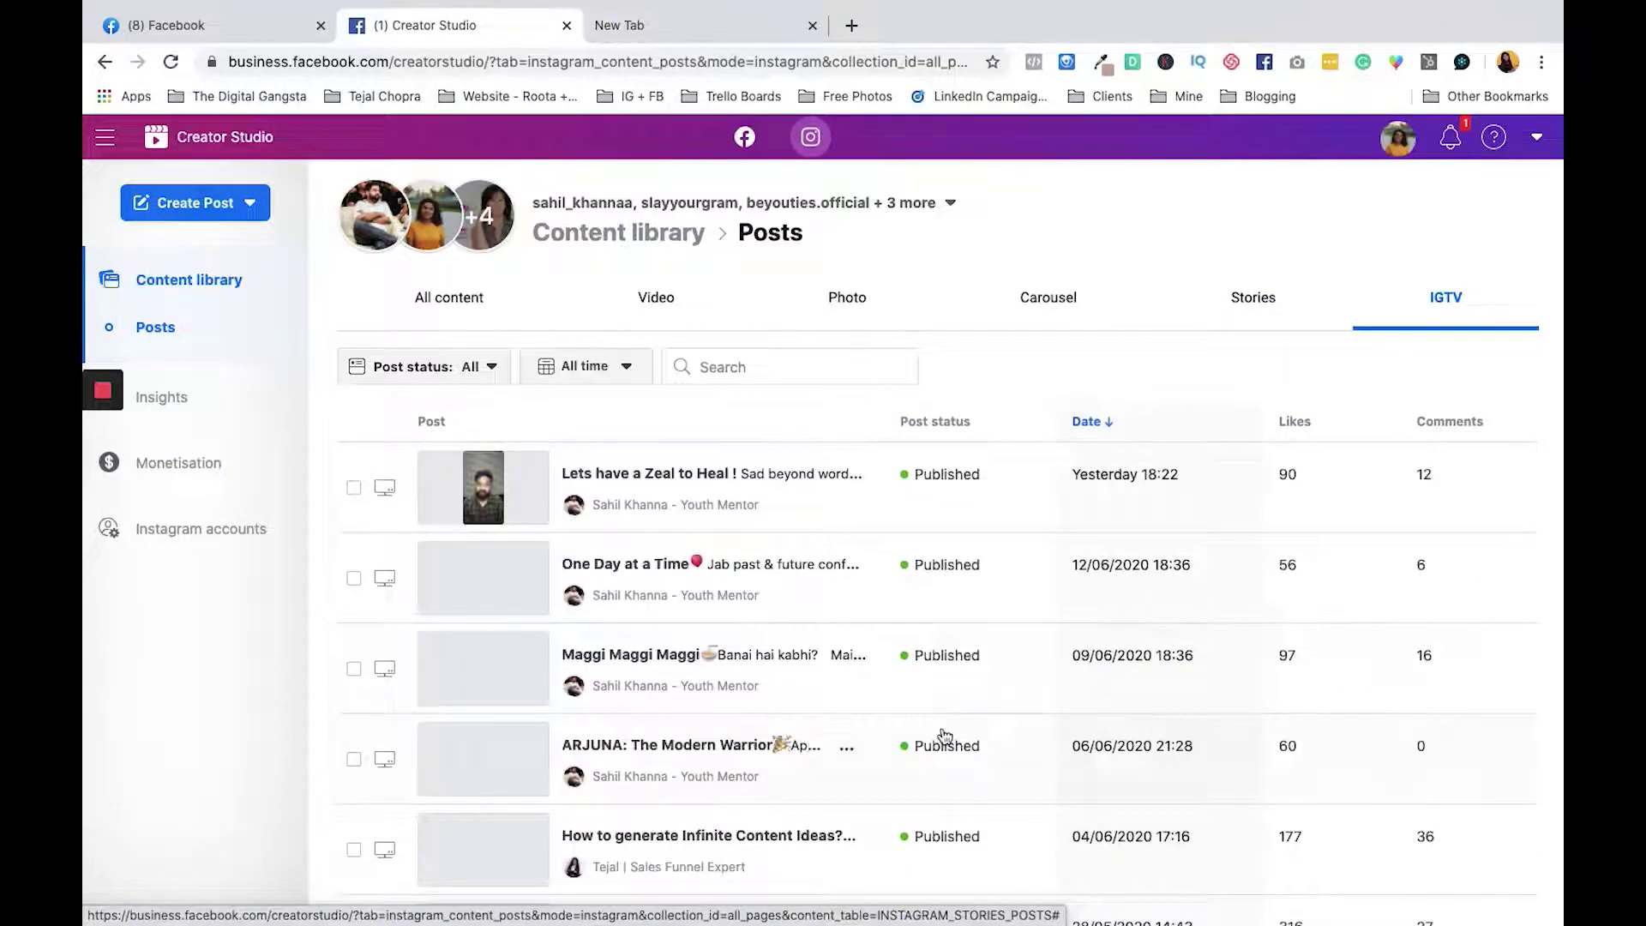
{"action": "left_click", "coordinate": [453, 323]}
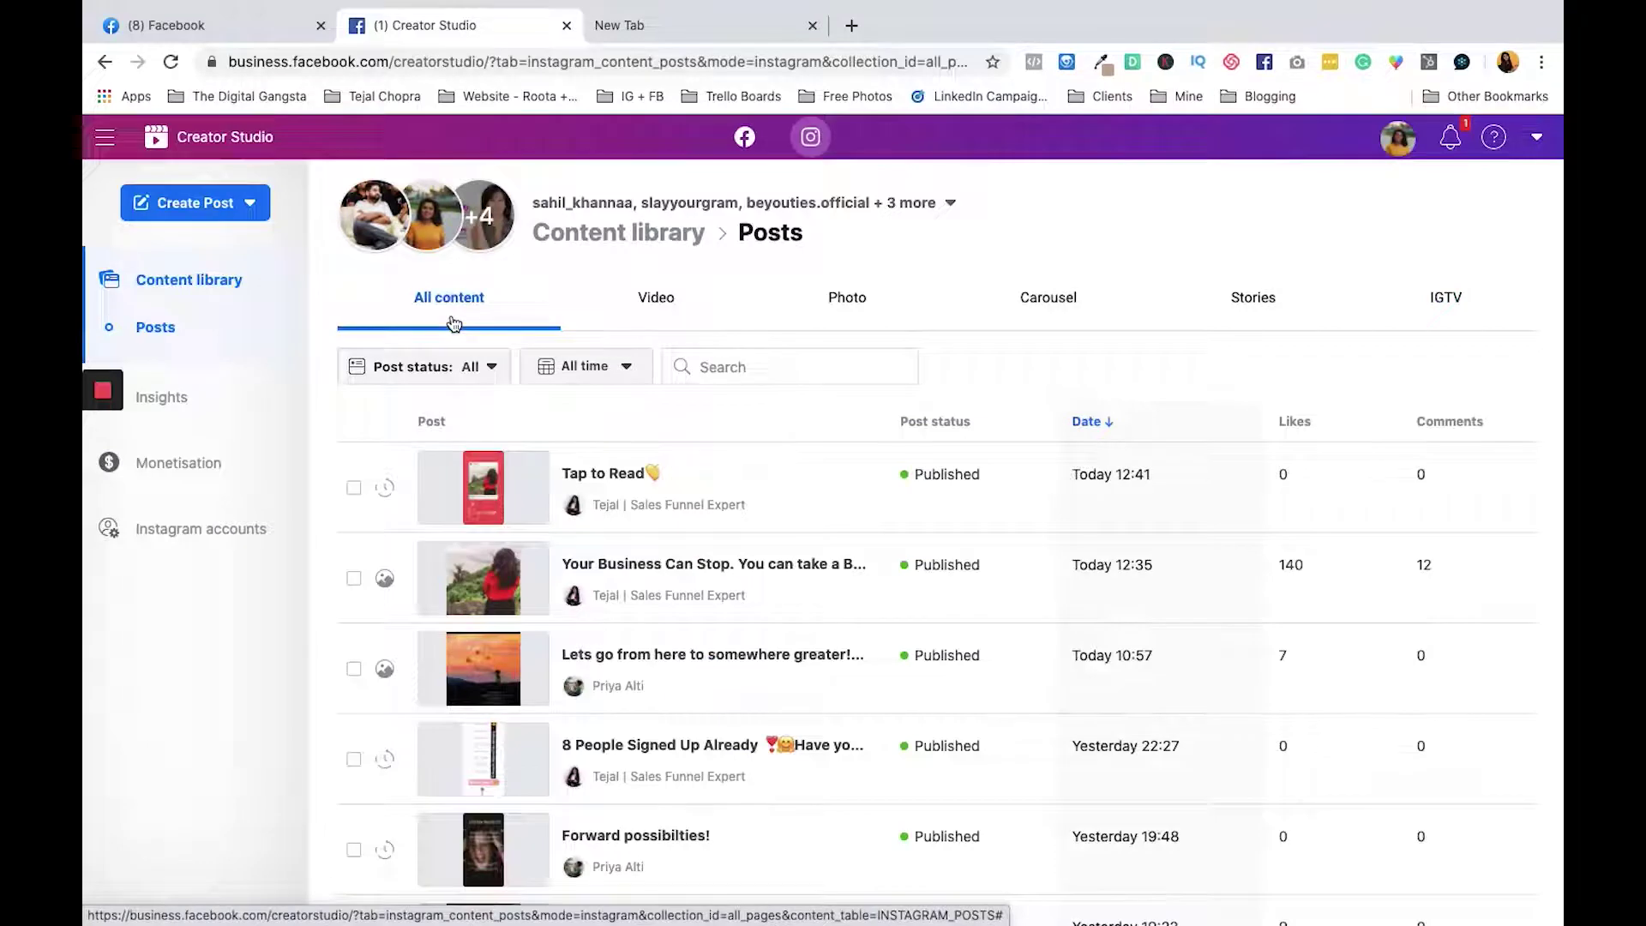
Step: Open the activity insights for the last account in the list and examine its interactions chart and the visit and contact metrics
{"action": "left_click", "coordinate": [209, 405]}
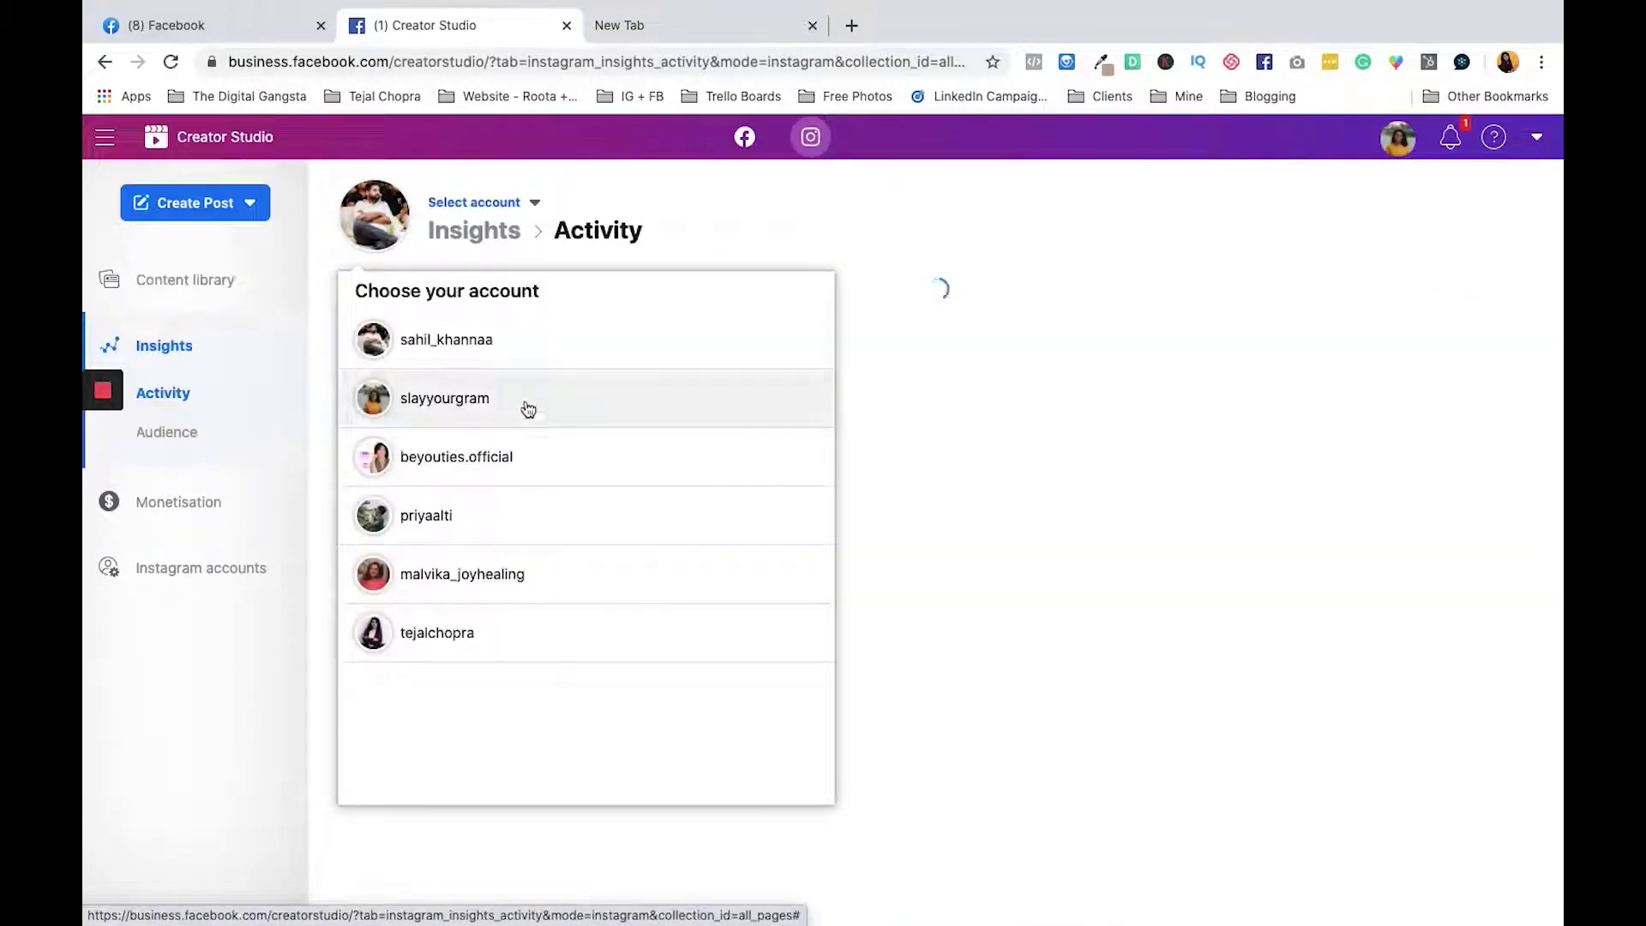
{"action": "left_click", "coordinate": [477, 641]}
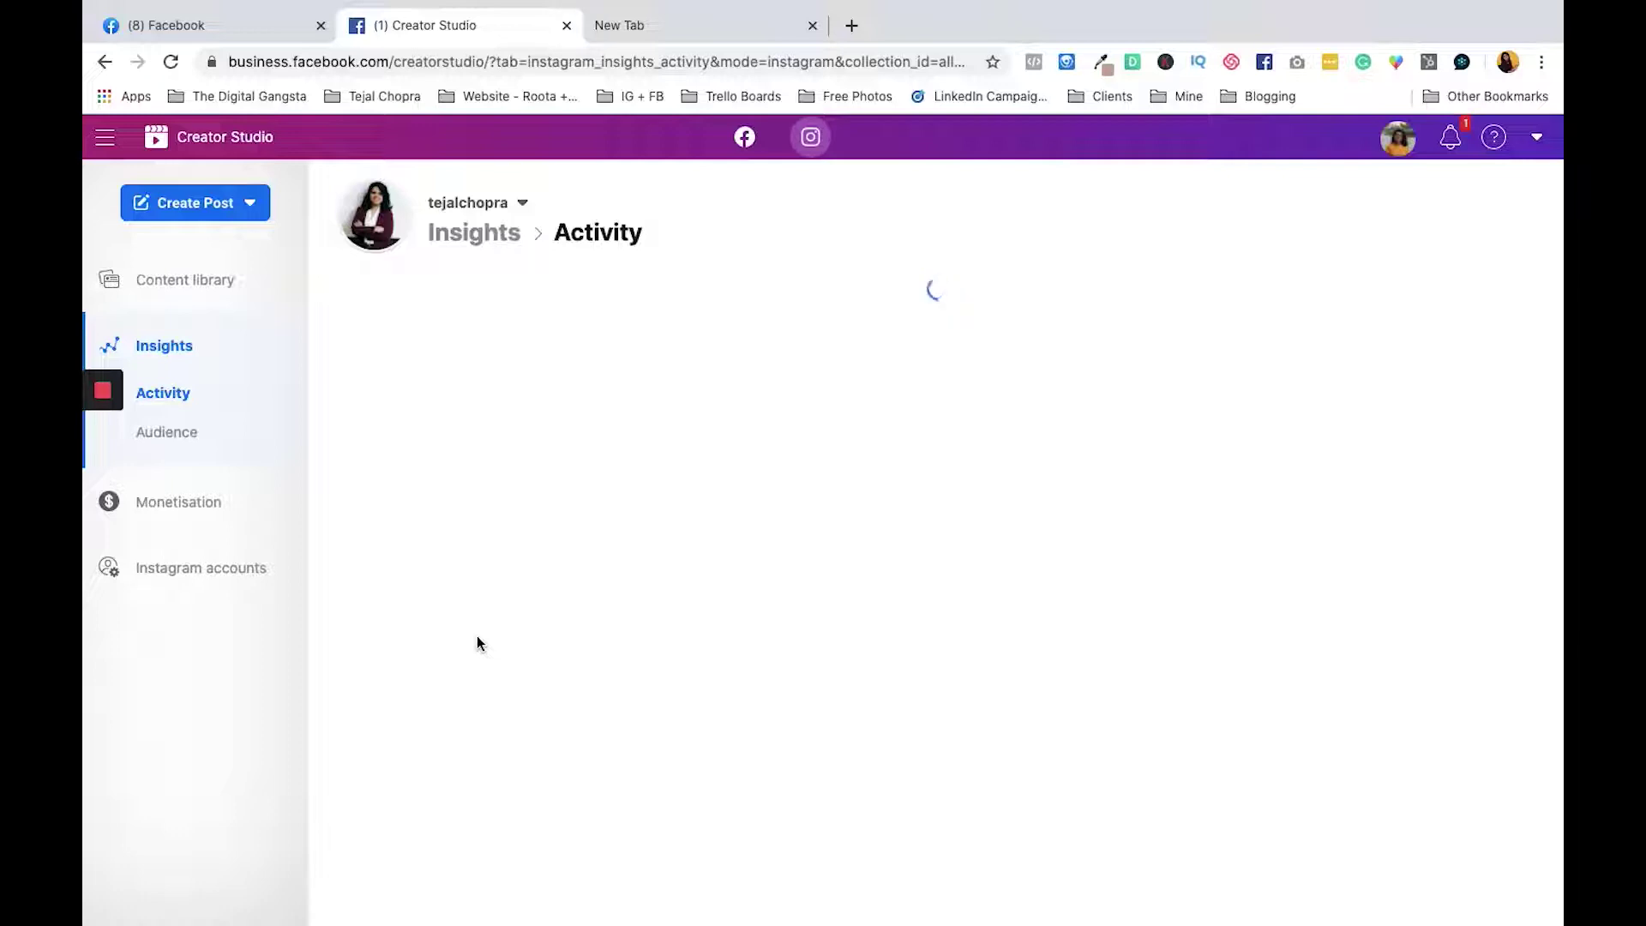
{"action": "scroll", "coordinate": [741, 444], "scroll_direction": "down", "scroll_amount": 5}
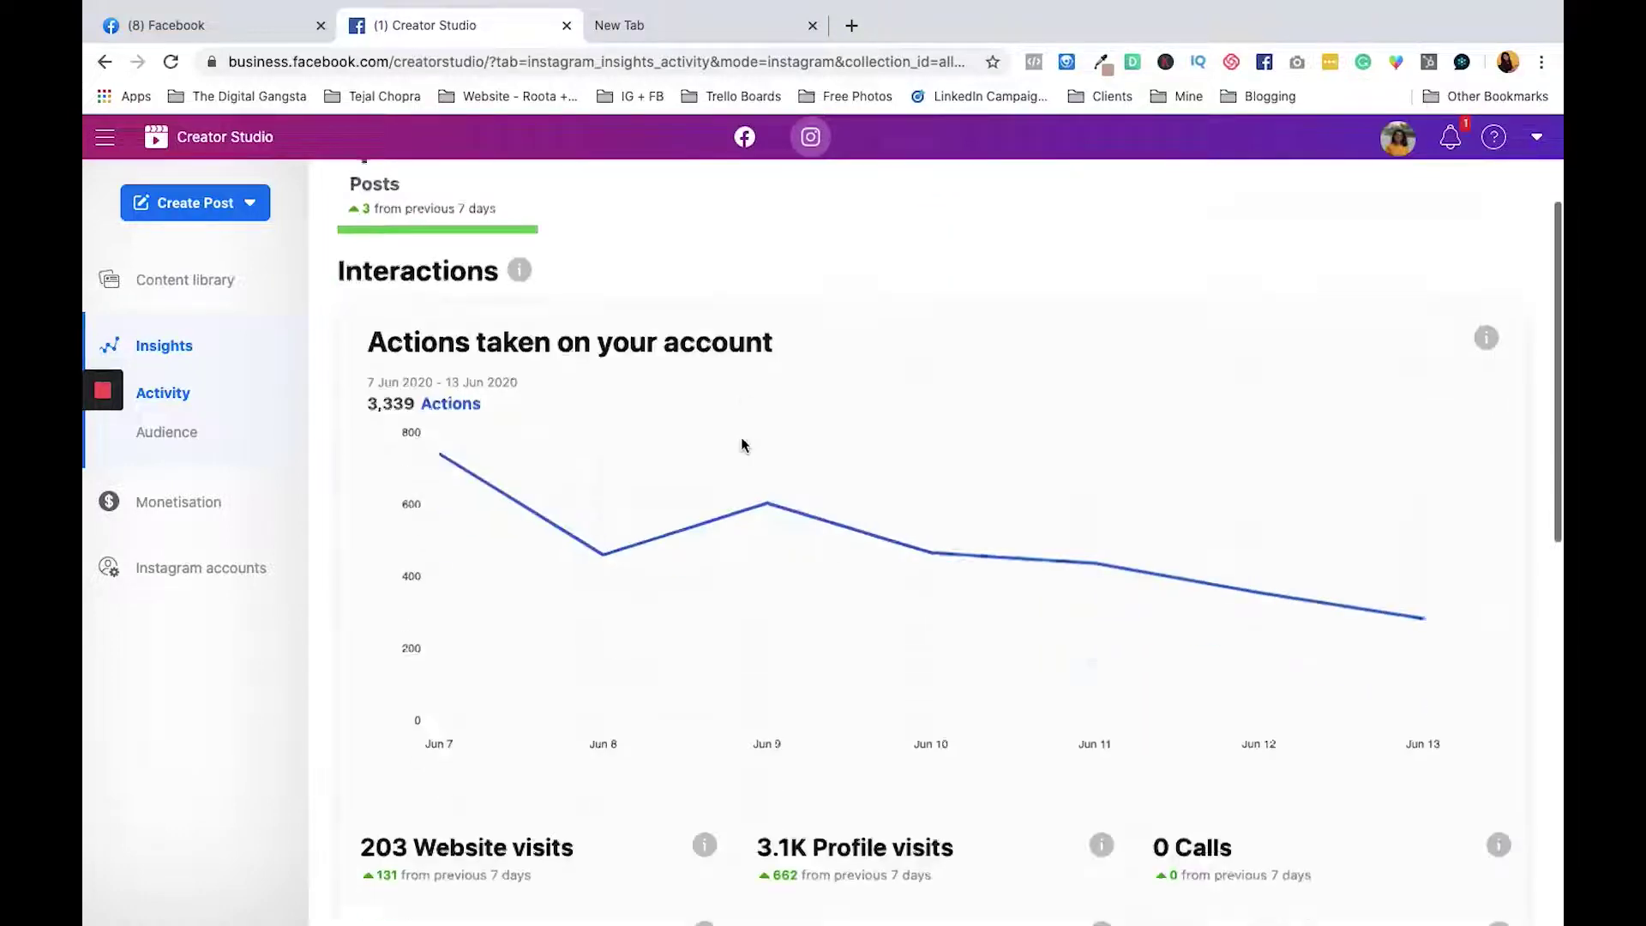
{"action": "scroll", "coordinate": [741, 444], "scroll_direction": "down", "scroll_amount": 1}
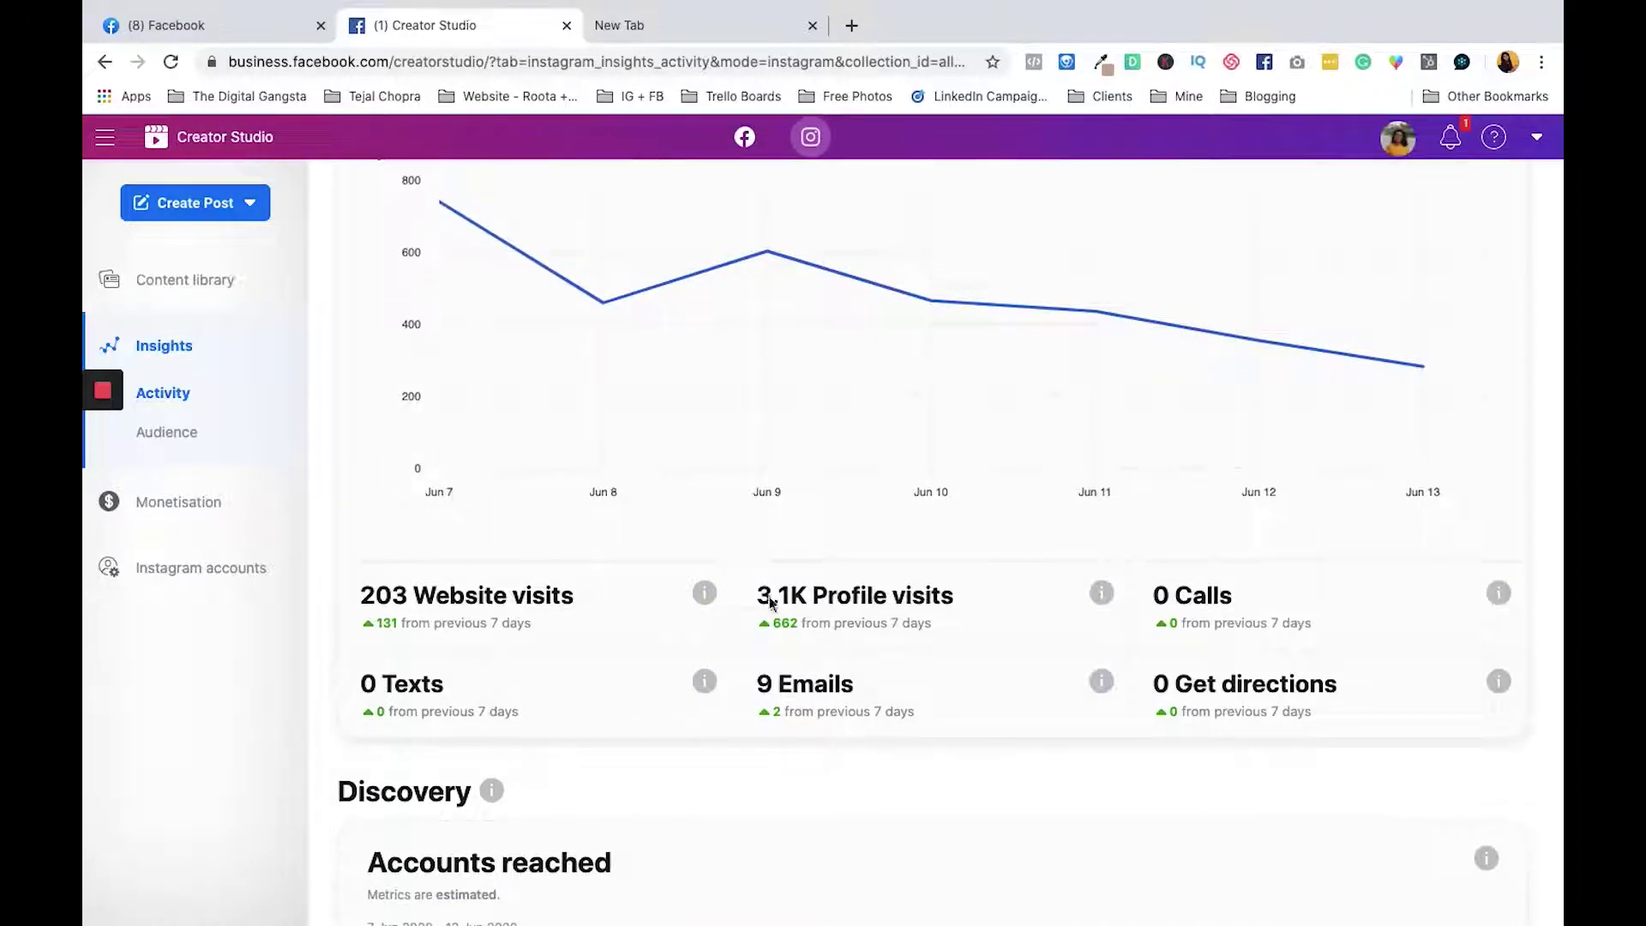
{"action": "scroll", "coordinate": [867, 638], "scroll_direction": "up", "scroll_amount": 1}
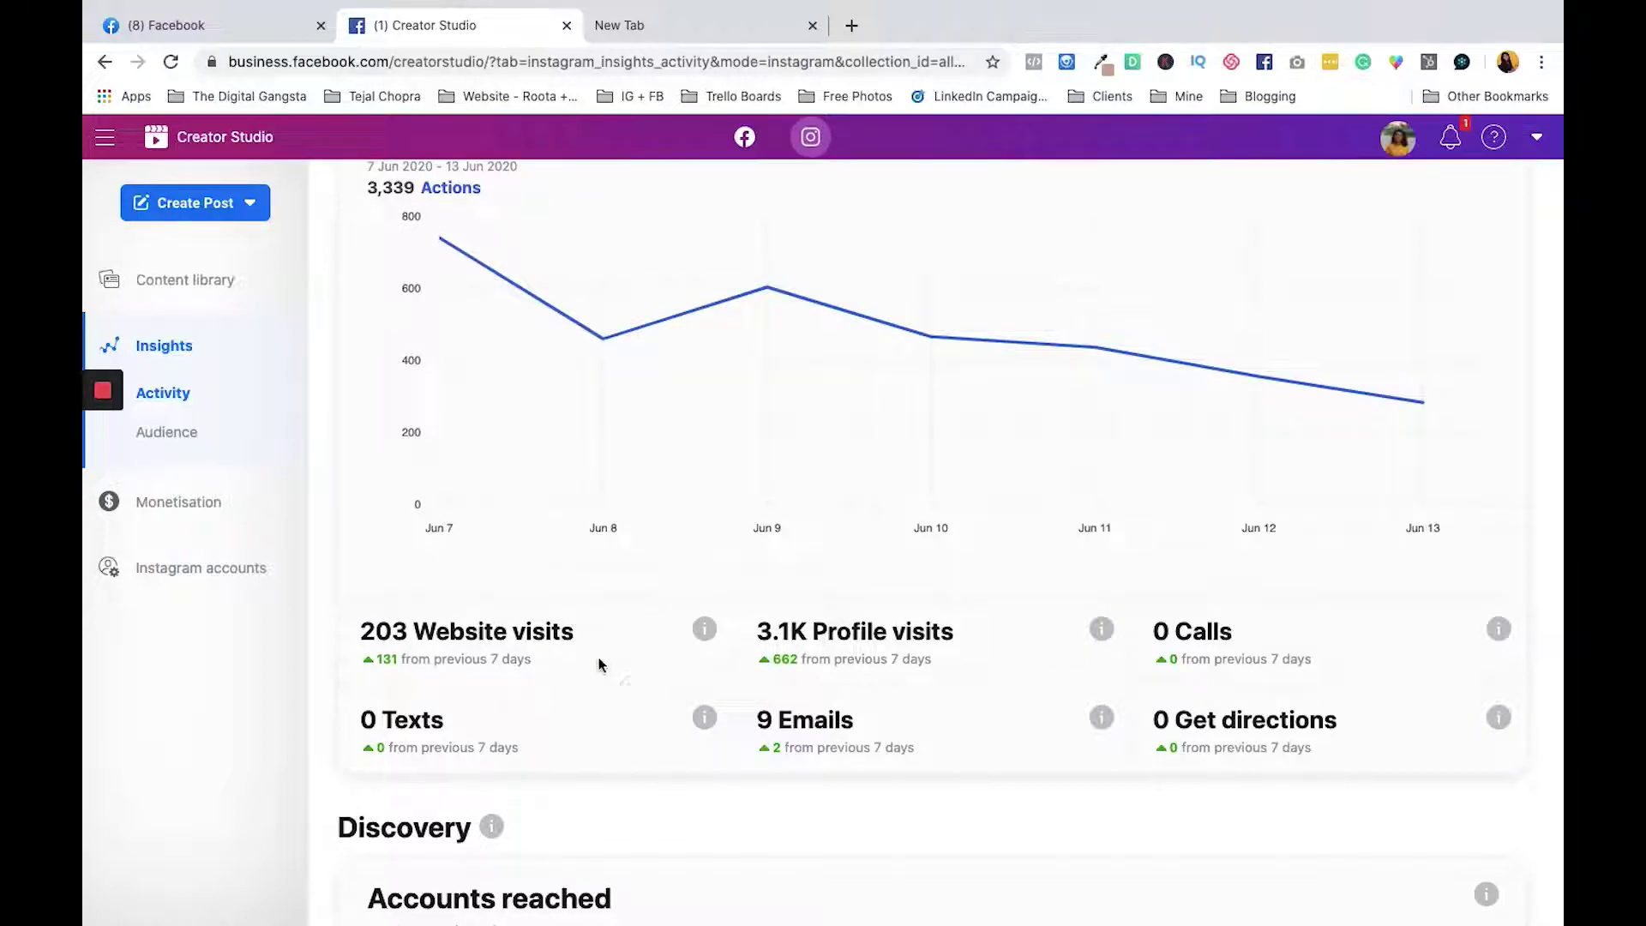
{"action": "scroll", "coordinate": [795, 718], "scroll_direction": "down", "scroll_amount": 2}
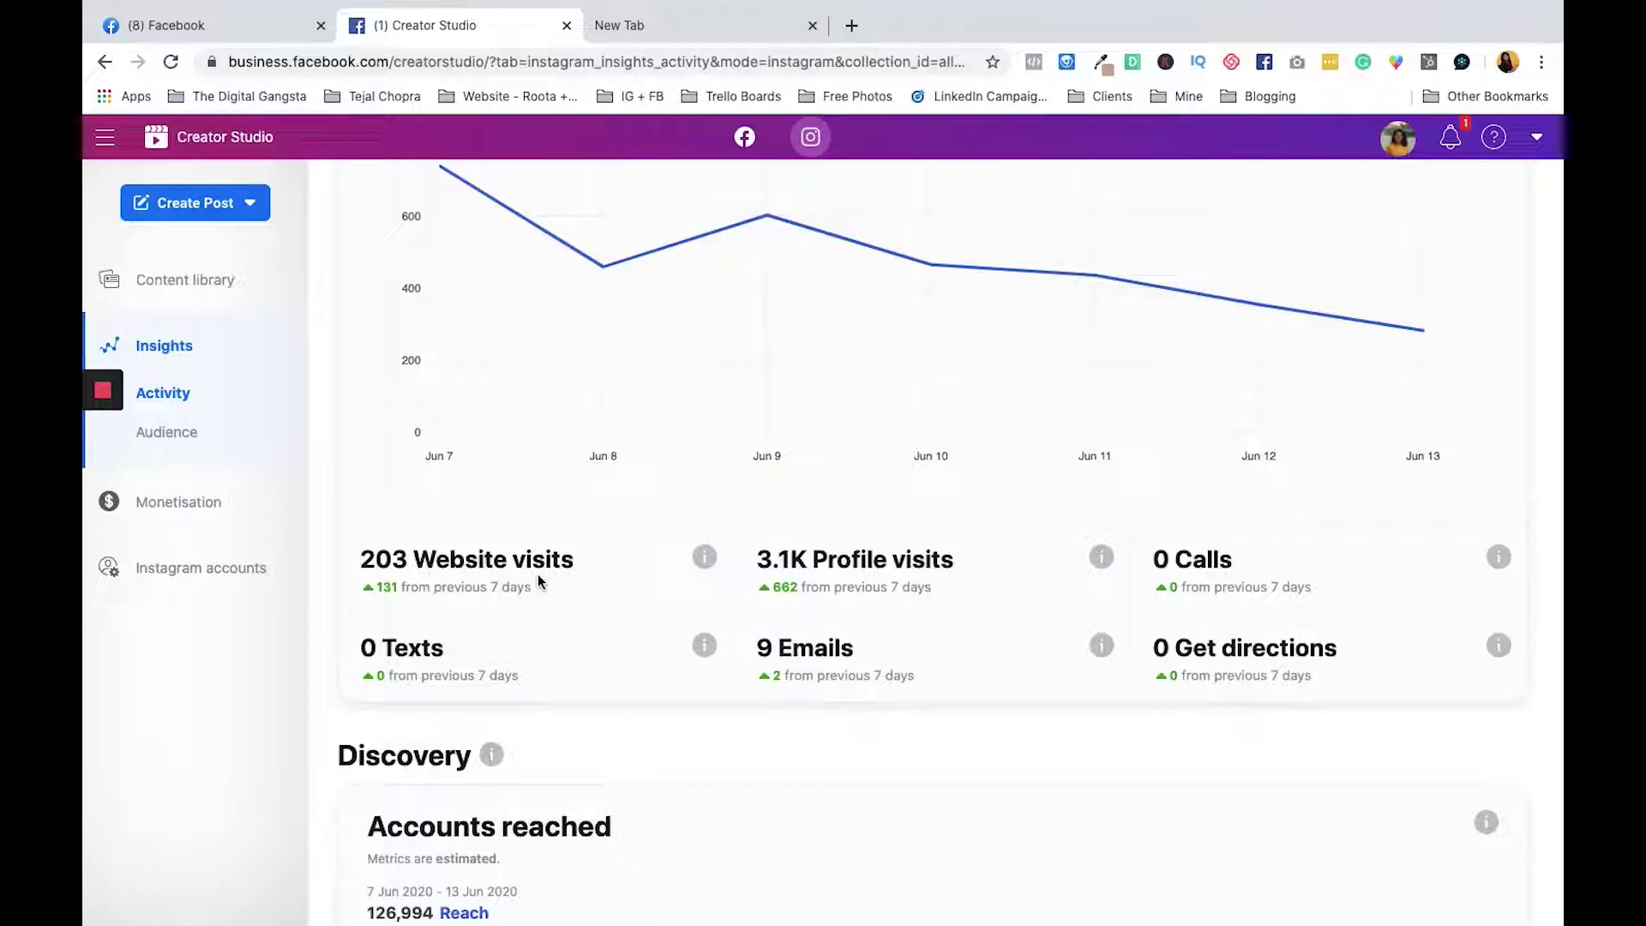
{"action": "scroll", "coordinate": [809, 668], "scroll_direction": "down", "scroll_amount": 1}
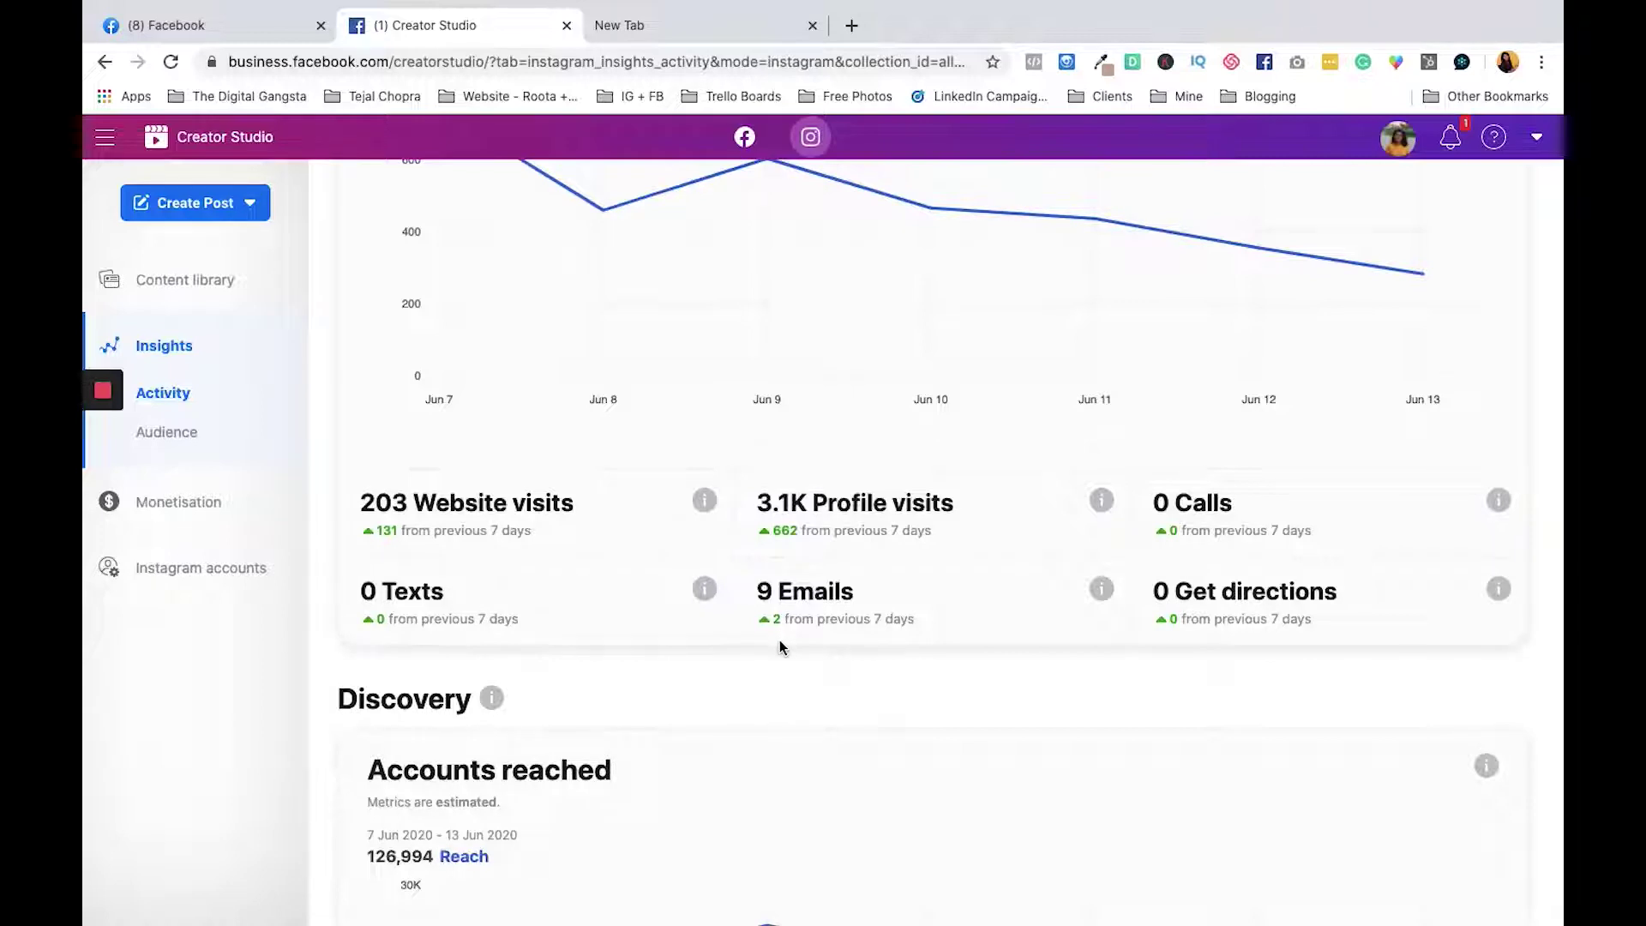
{"action": "scroll", "coordinate": [780, 639], "scroll_direction": "up", "scroll_amount": 4}
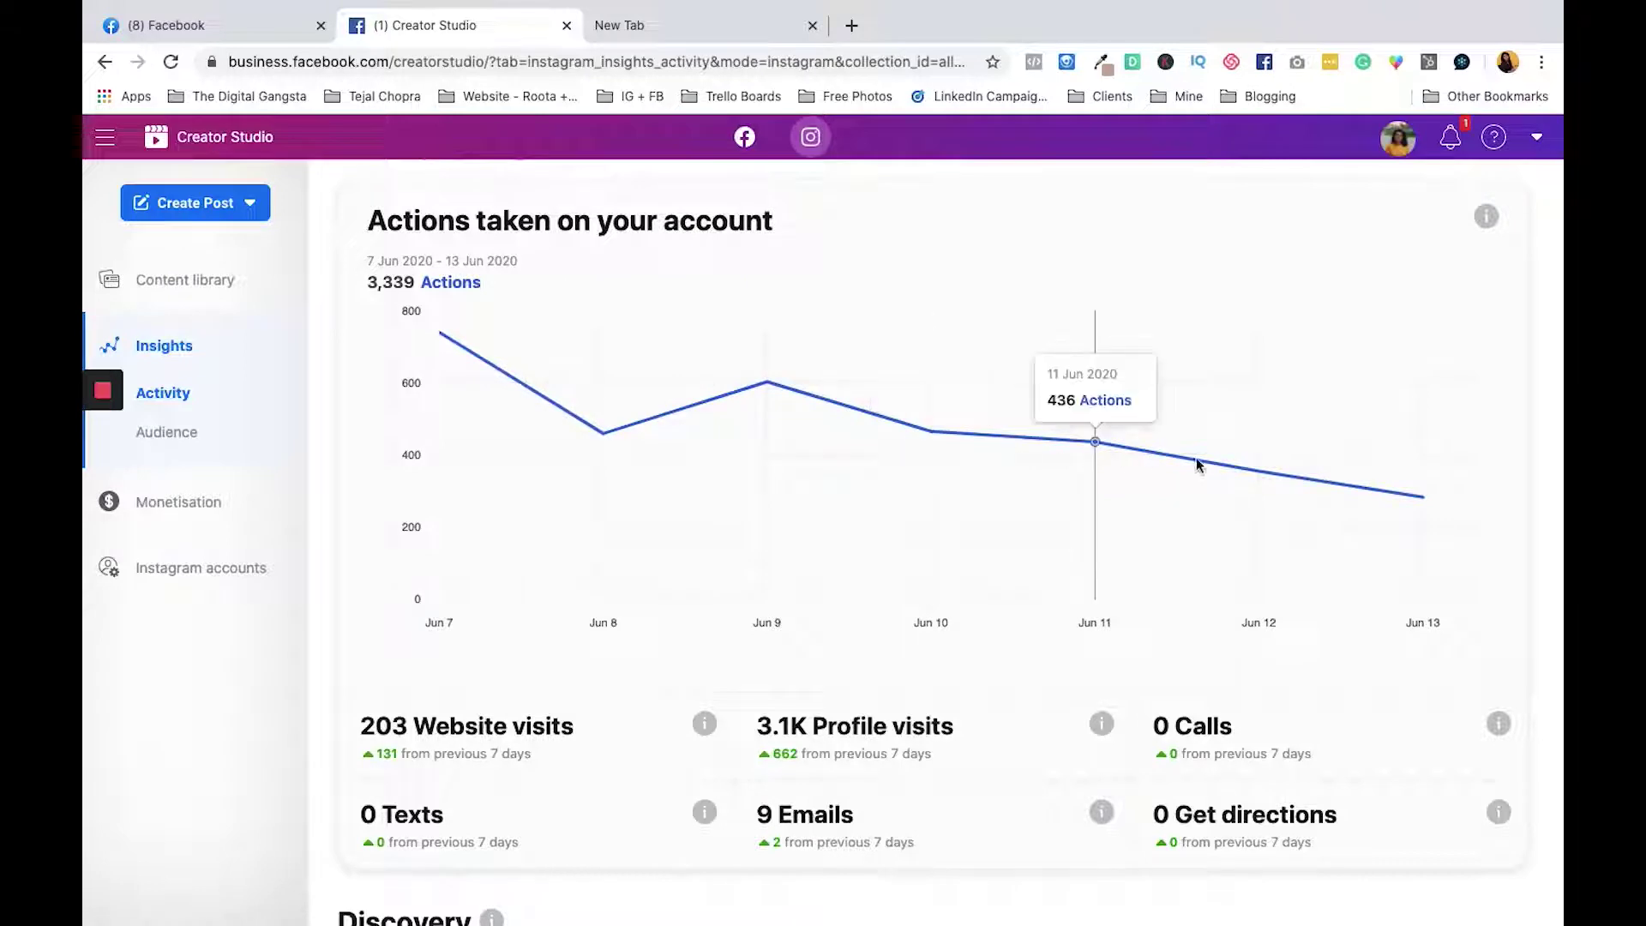
{"action": "scroll", "coordinate": [887, 631], "scroll_direction": "down", "scroll_amount": 1}
{"action": "scroll", "coordinate": [888, 634], "scroll_direction": "up", "scroll_amount": 1}
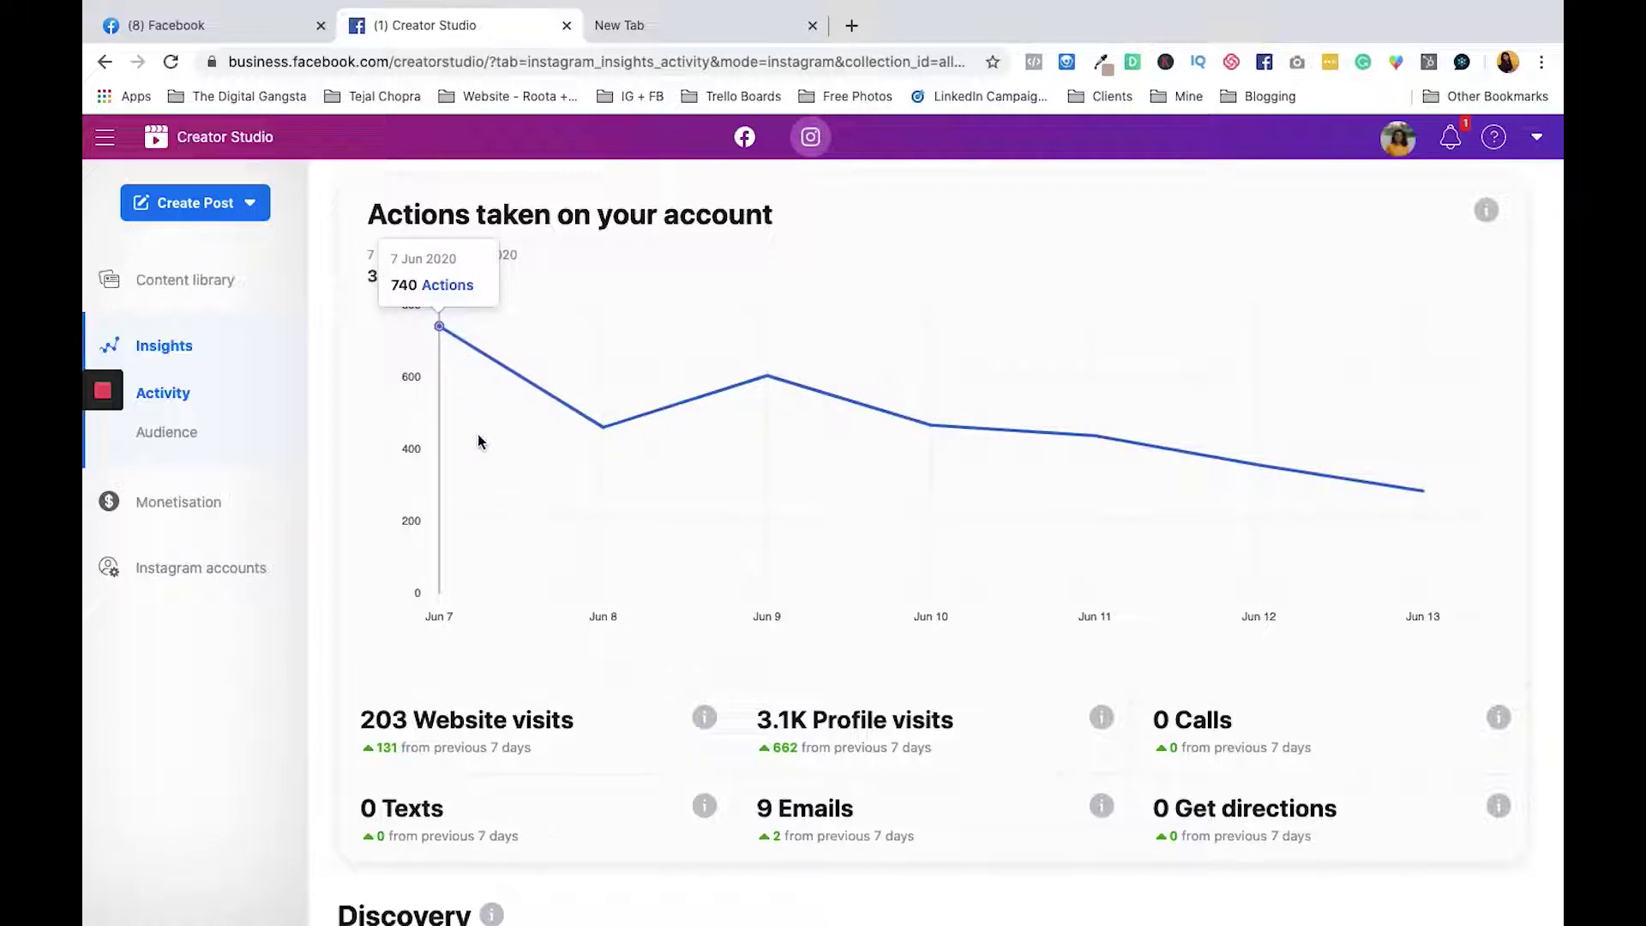
Step: Examine the Discovery section's daily accounts reached and impressions, and return to the start of the activity insights
{"action": "scroll", "coordinate": [478, 441], "scroll_direction": "down", "scroll_amount": 6}
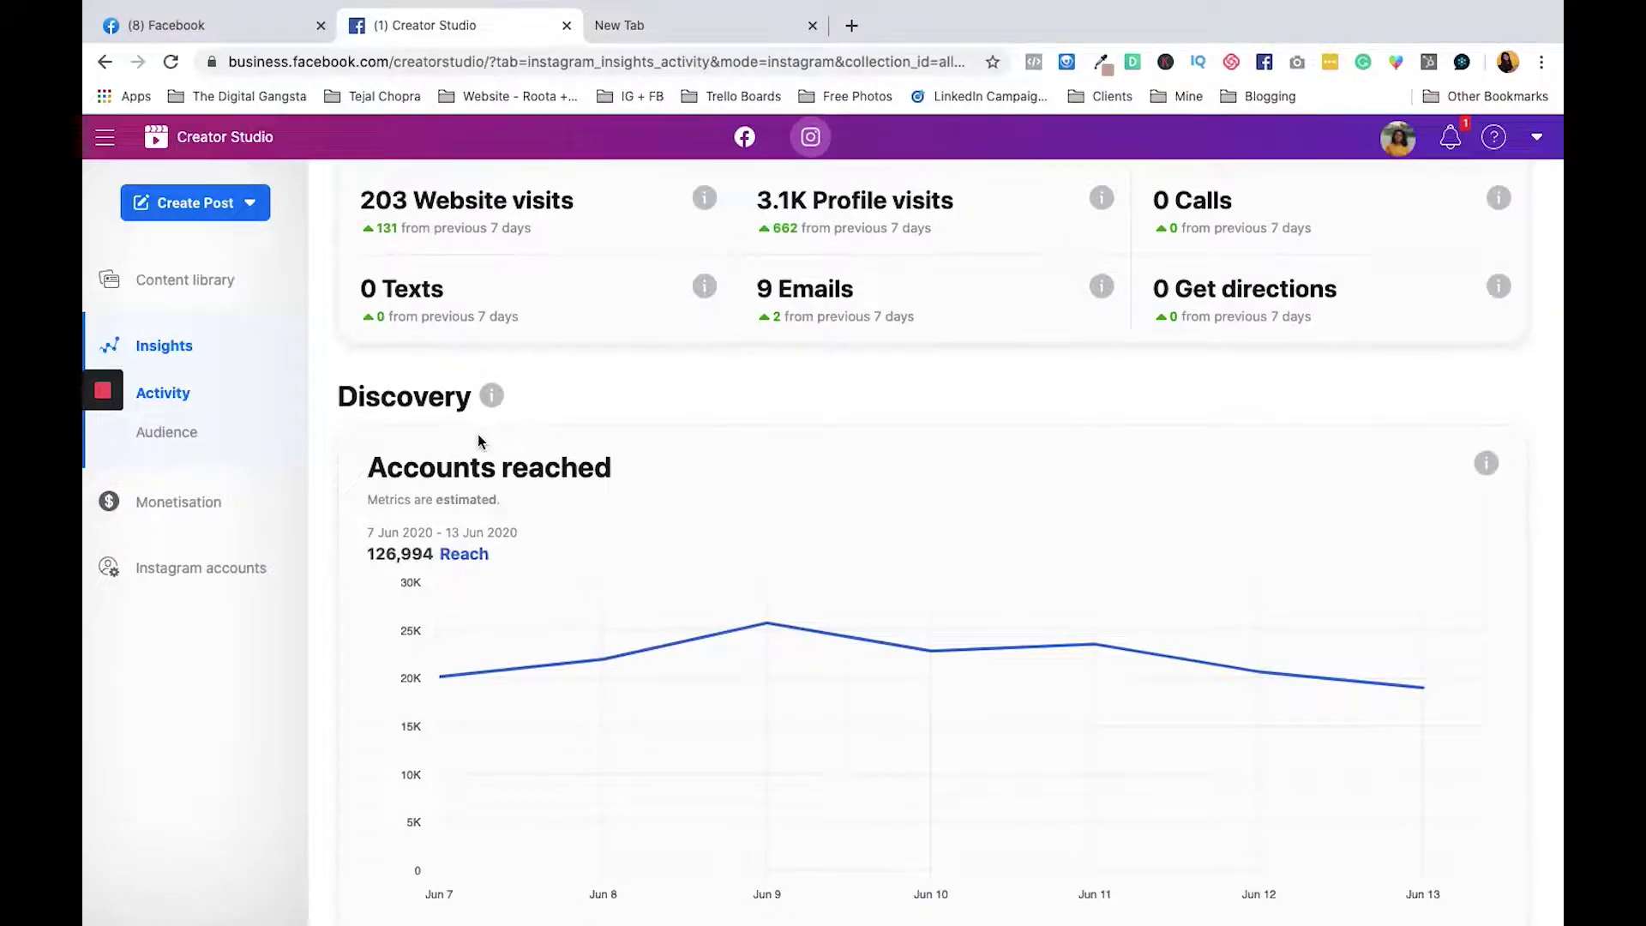
{"action": "scroll", "coordinate": [478, 441], "scroll_direction": "up", "scroll_amount": 10}
{"action": "scroll", "coordinate": [477, 434], "scroll_direction": "down", "scroll_amount": 4}
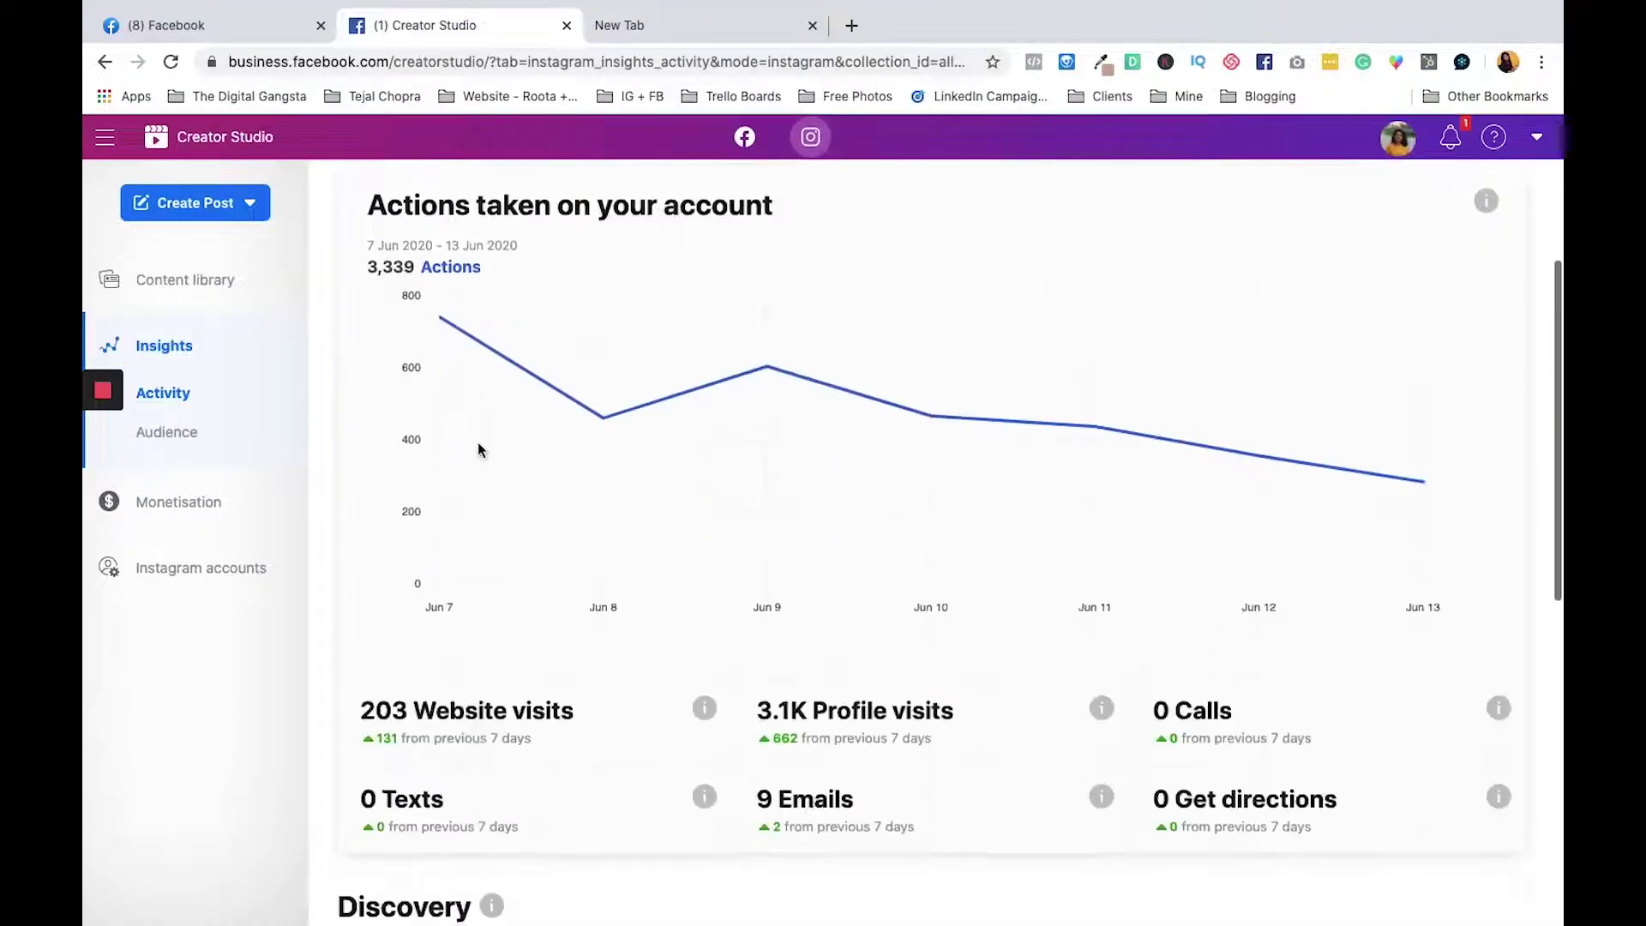
{"action": "scroll", "coordinate": [479, 449], "scroll_direction": "down", "scroll_amount": 8}
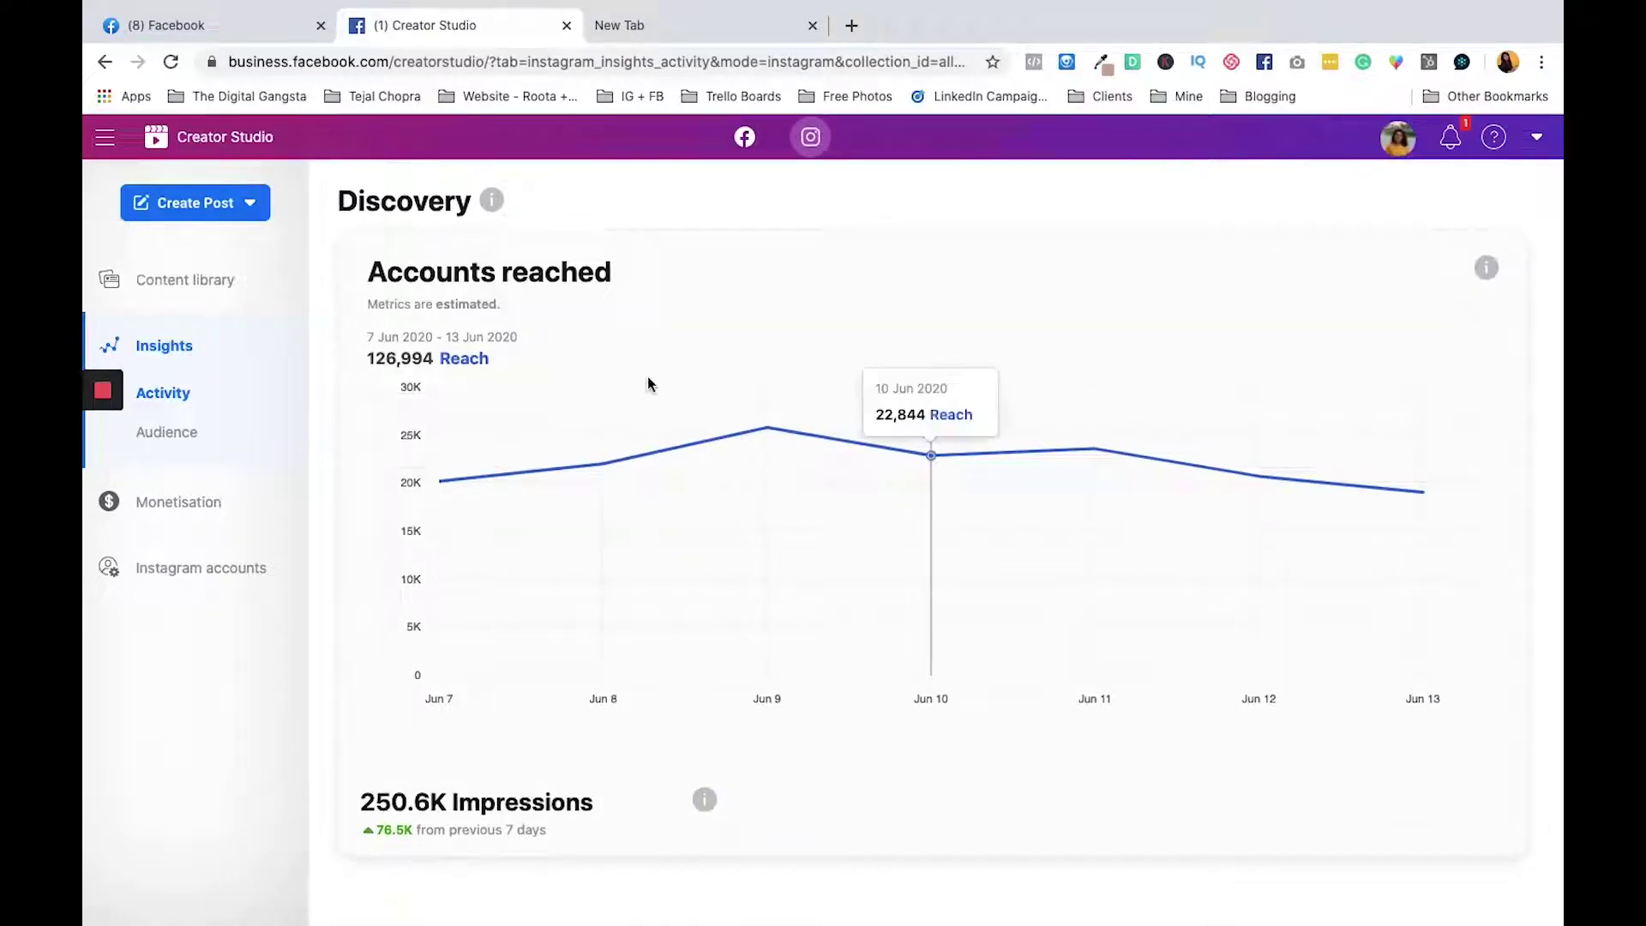
{"action": "mouse_move", "coordinate": [741, 419]}
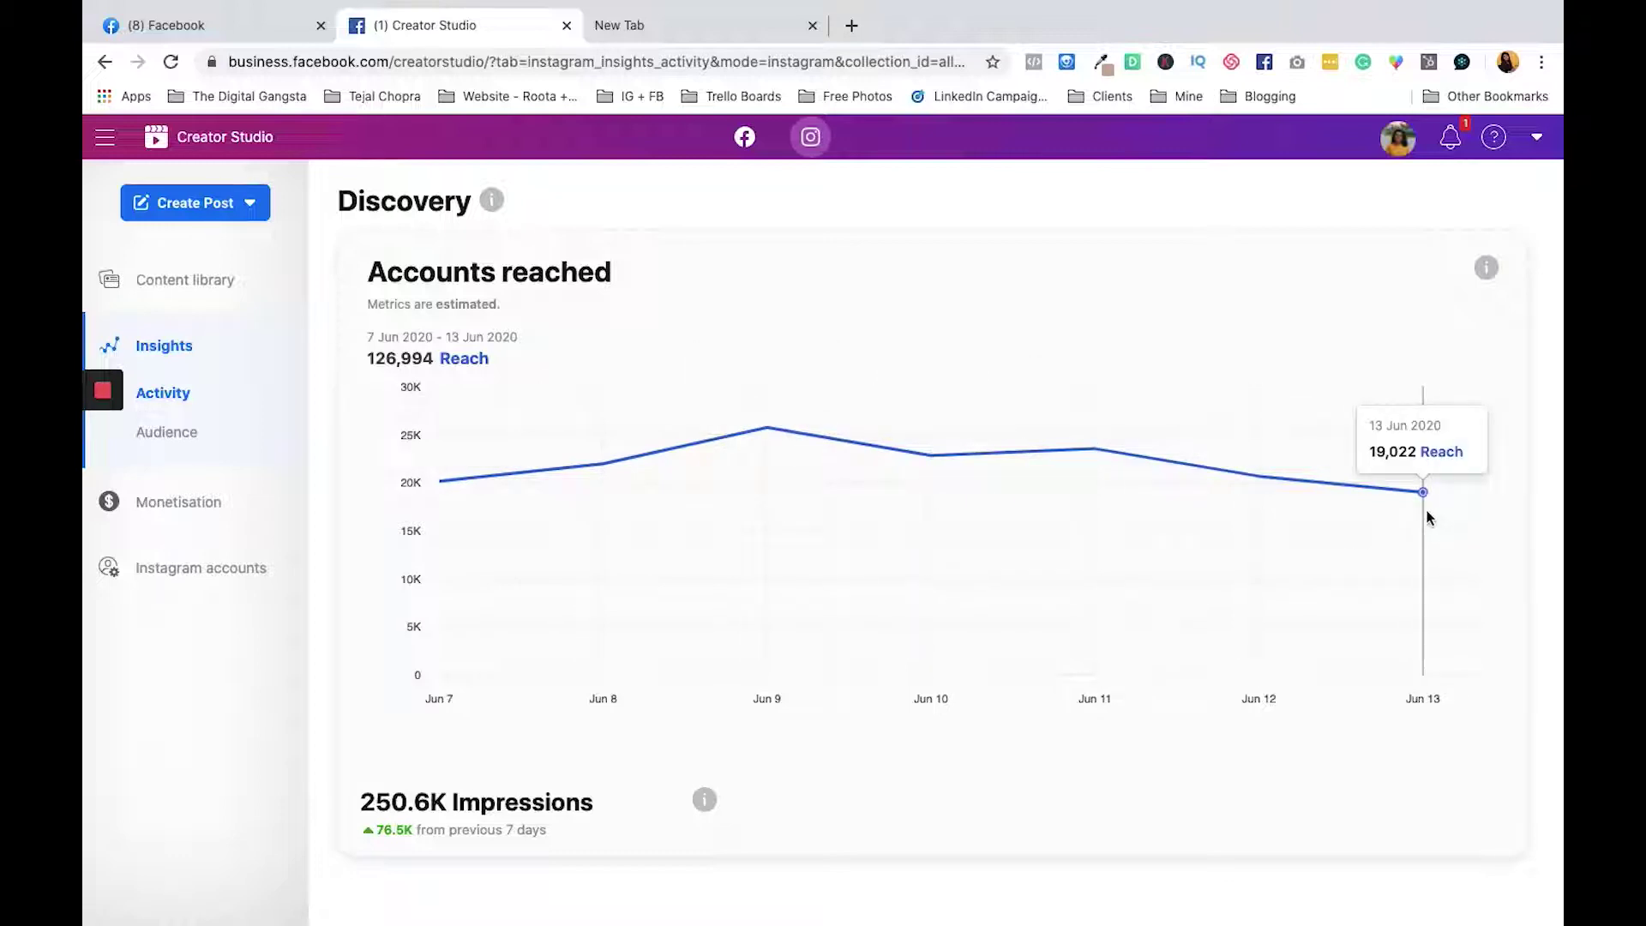
{"action": "scroll", "coordinate": [1099, 614], "scroll_direction": "down", "scroll_amount": 1}
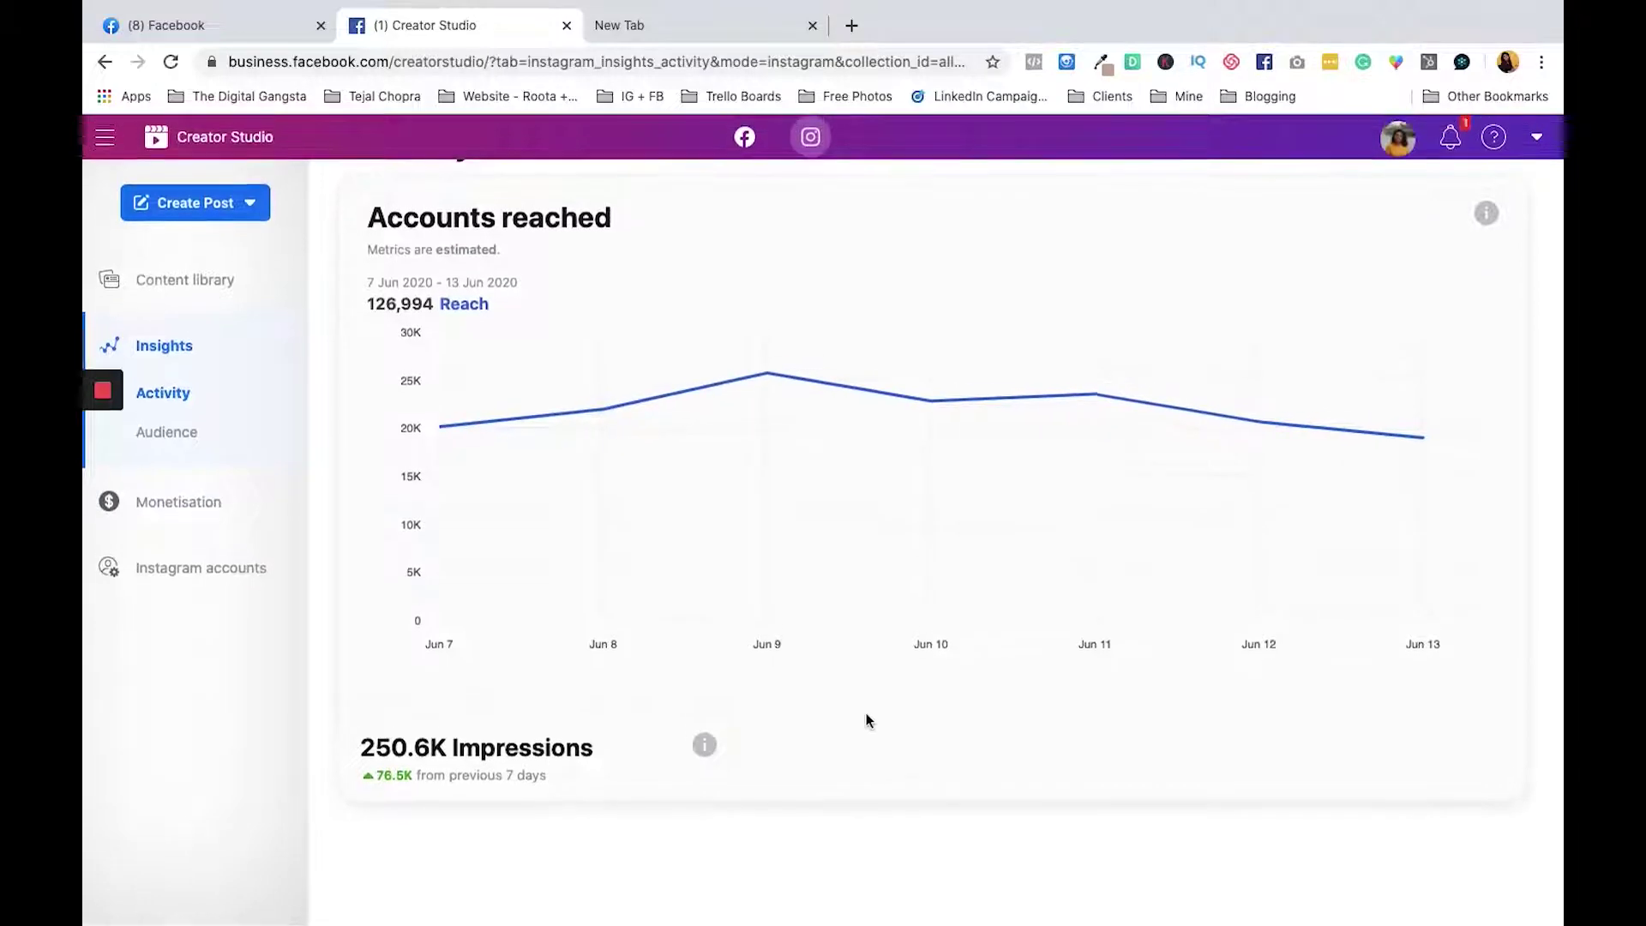
{"action": "scroll", "coordinate": [865, 712], "scroll_direction": "up", "scroll_amount": 10}
{"action": "scroll", "coordinate": [665, 768], "scroll_direction": "down", "scroll_amount": 10}
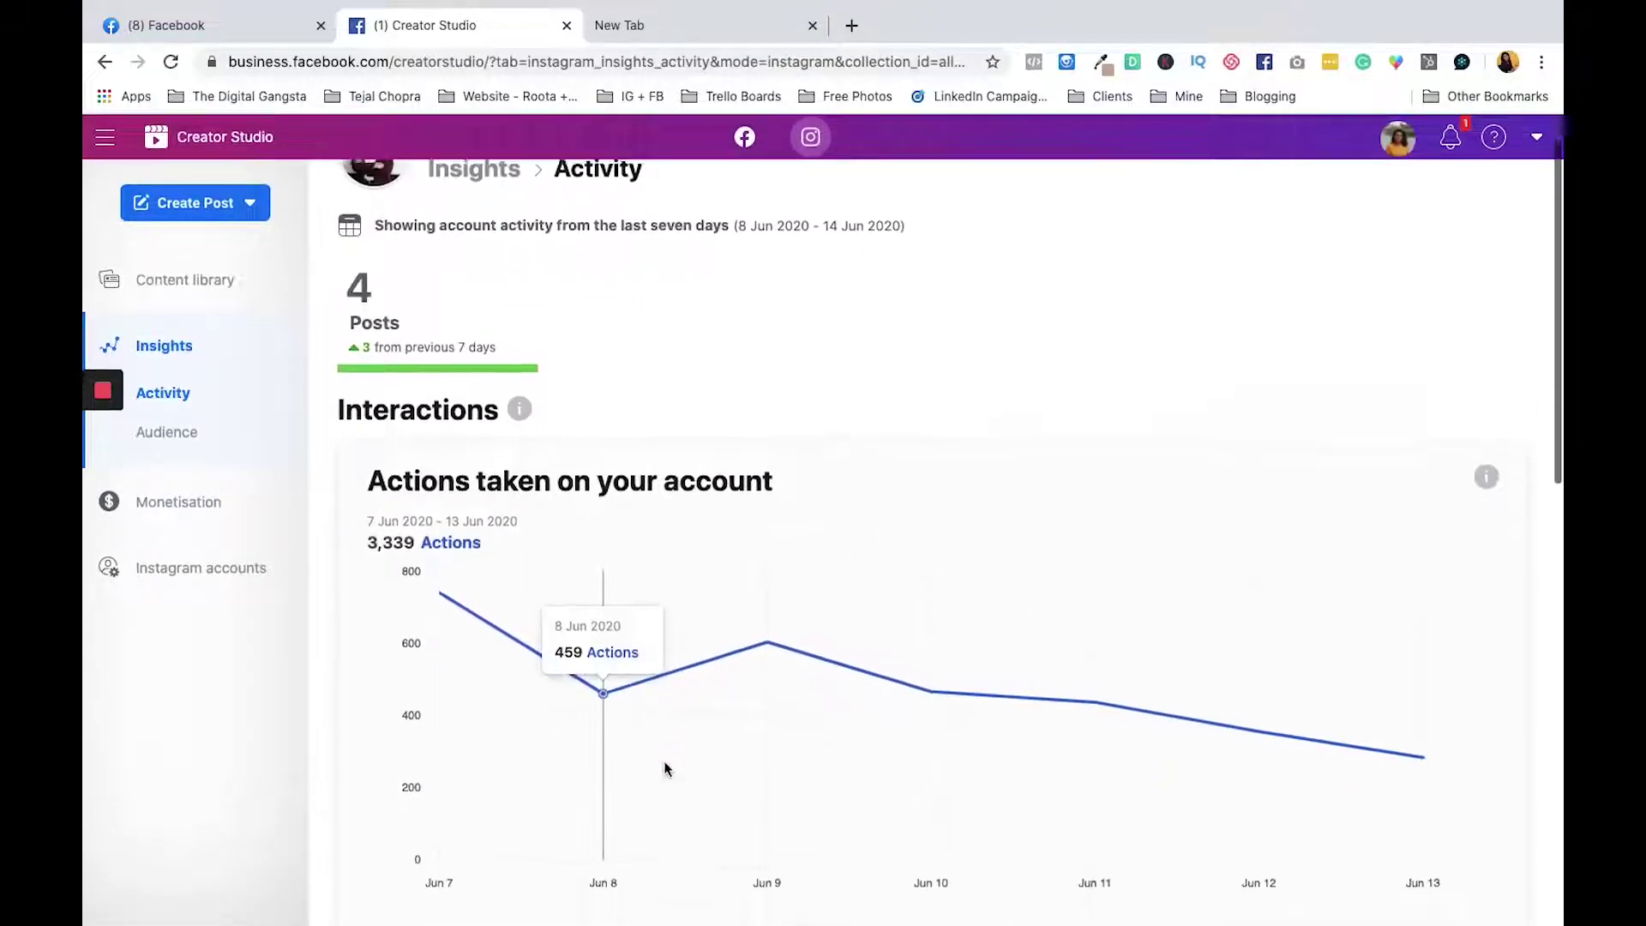
{"action": "scroll", "coordinate": [665, 768], "scroll_direction": "up", "scroll_amount": 10}
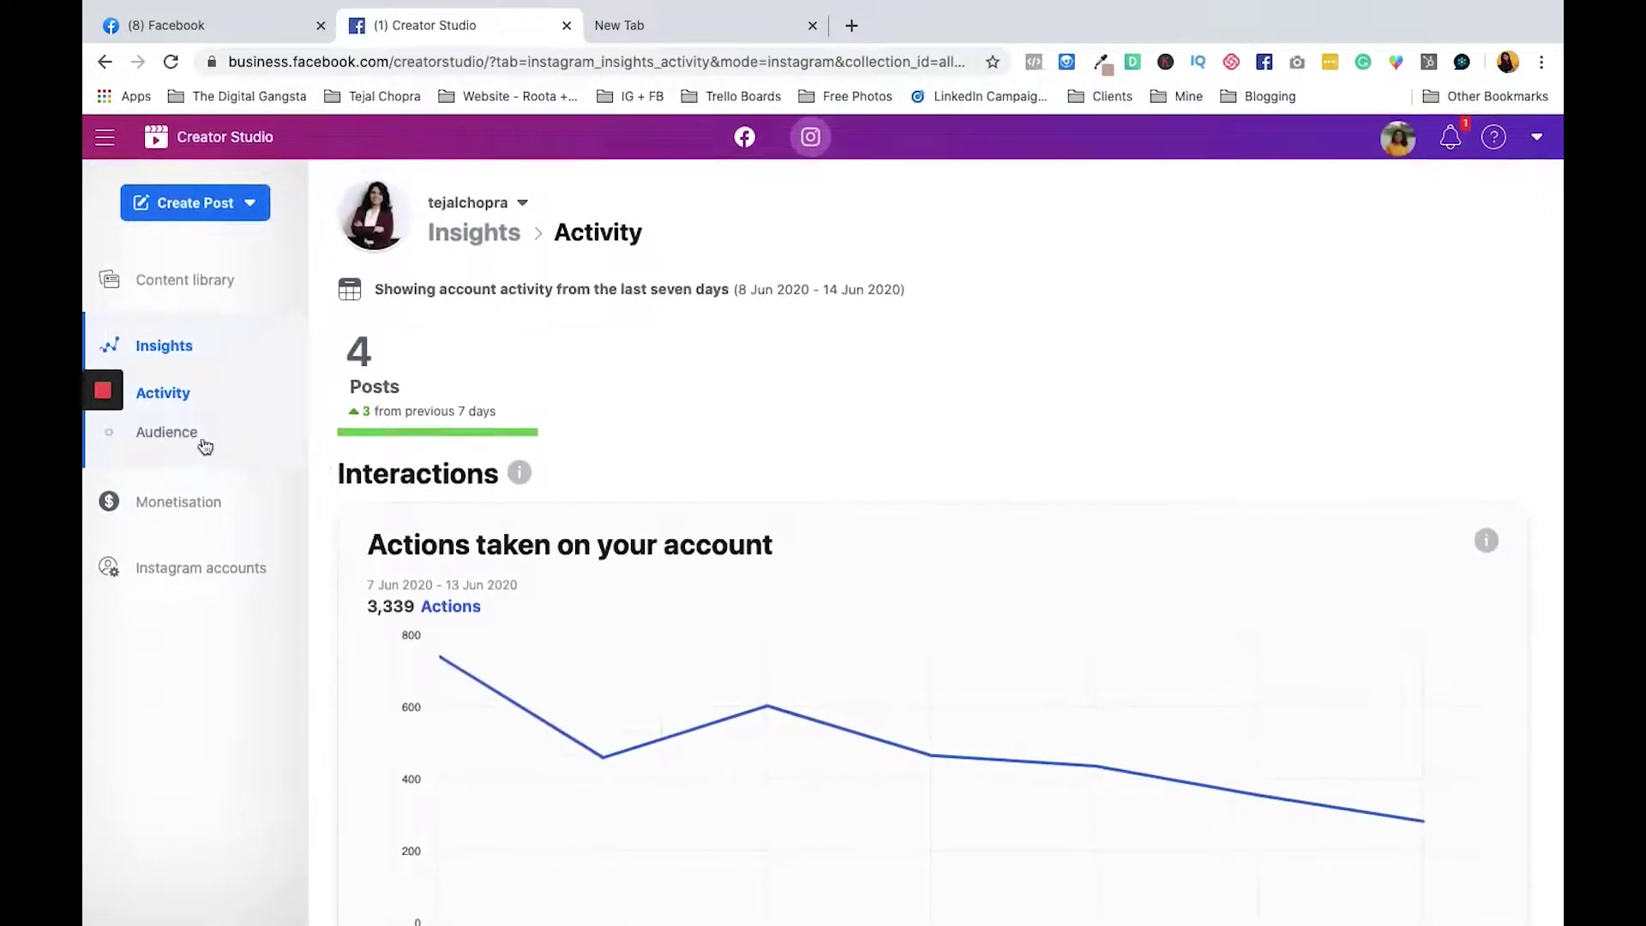
Step: Open the audience insights and examine the followers' age and gender breakdown and their activity by day
{"action": "left_click", "coordinate": [185, 437]}
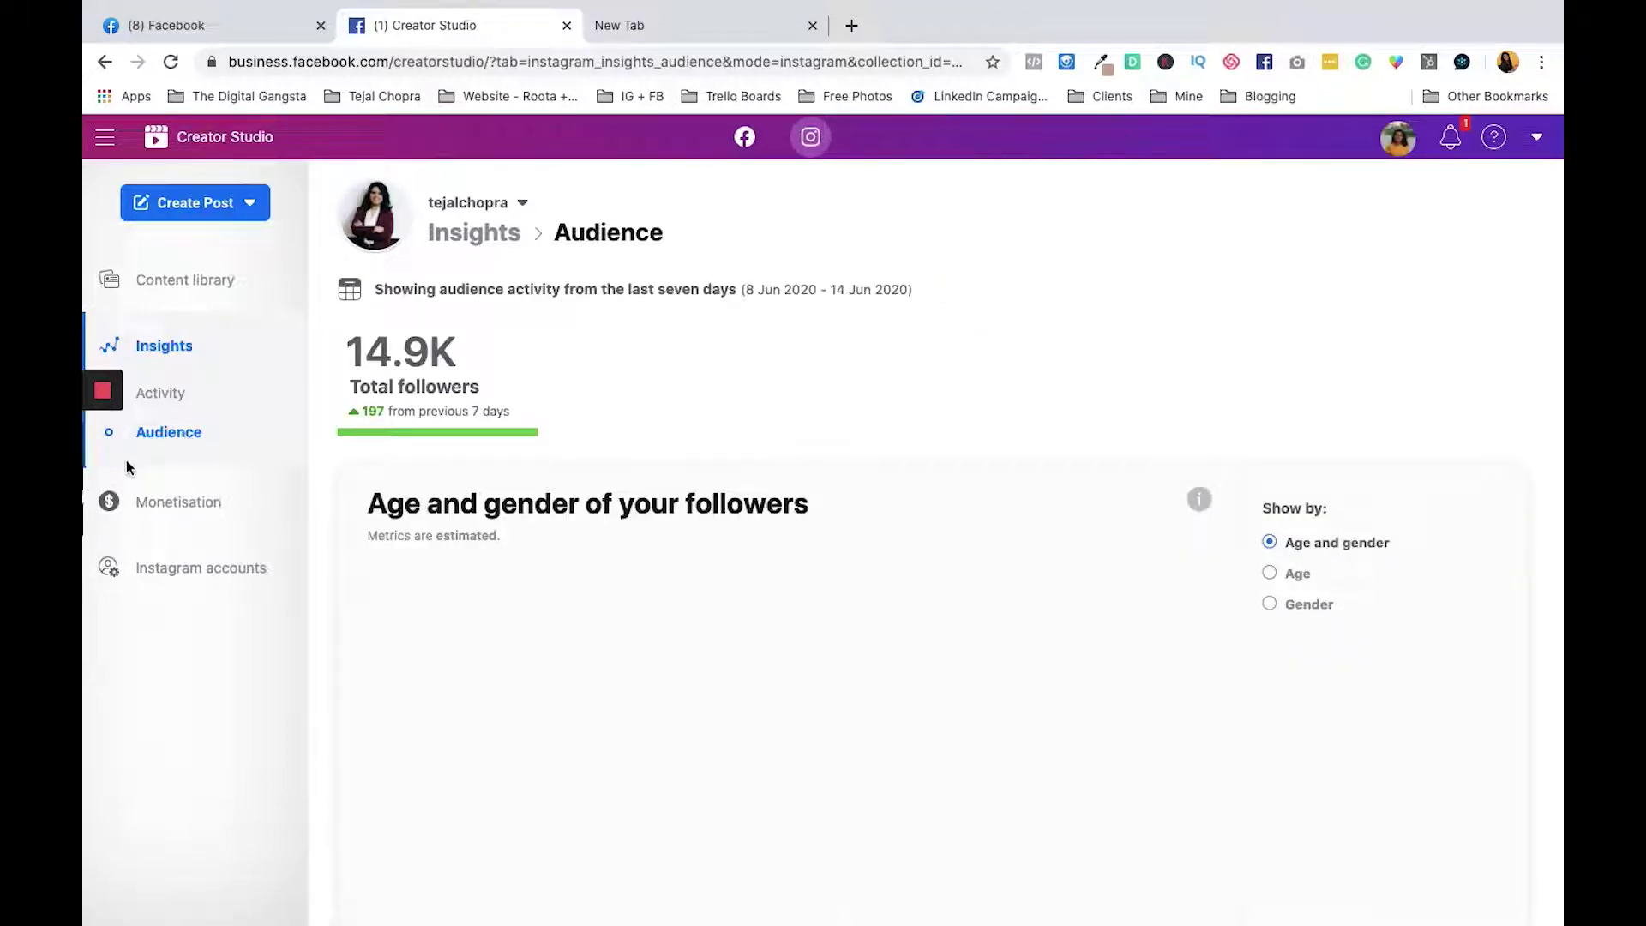
{"action": "scroll", "coordinate": [609, 600], "scroll_direction": "down", "scroll_amount": 3}
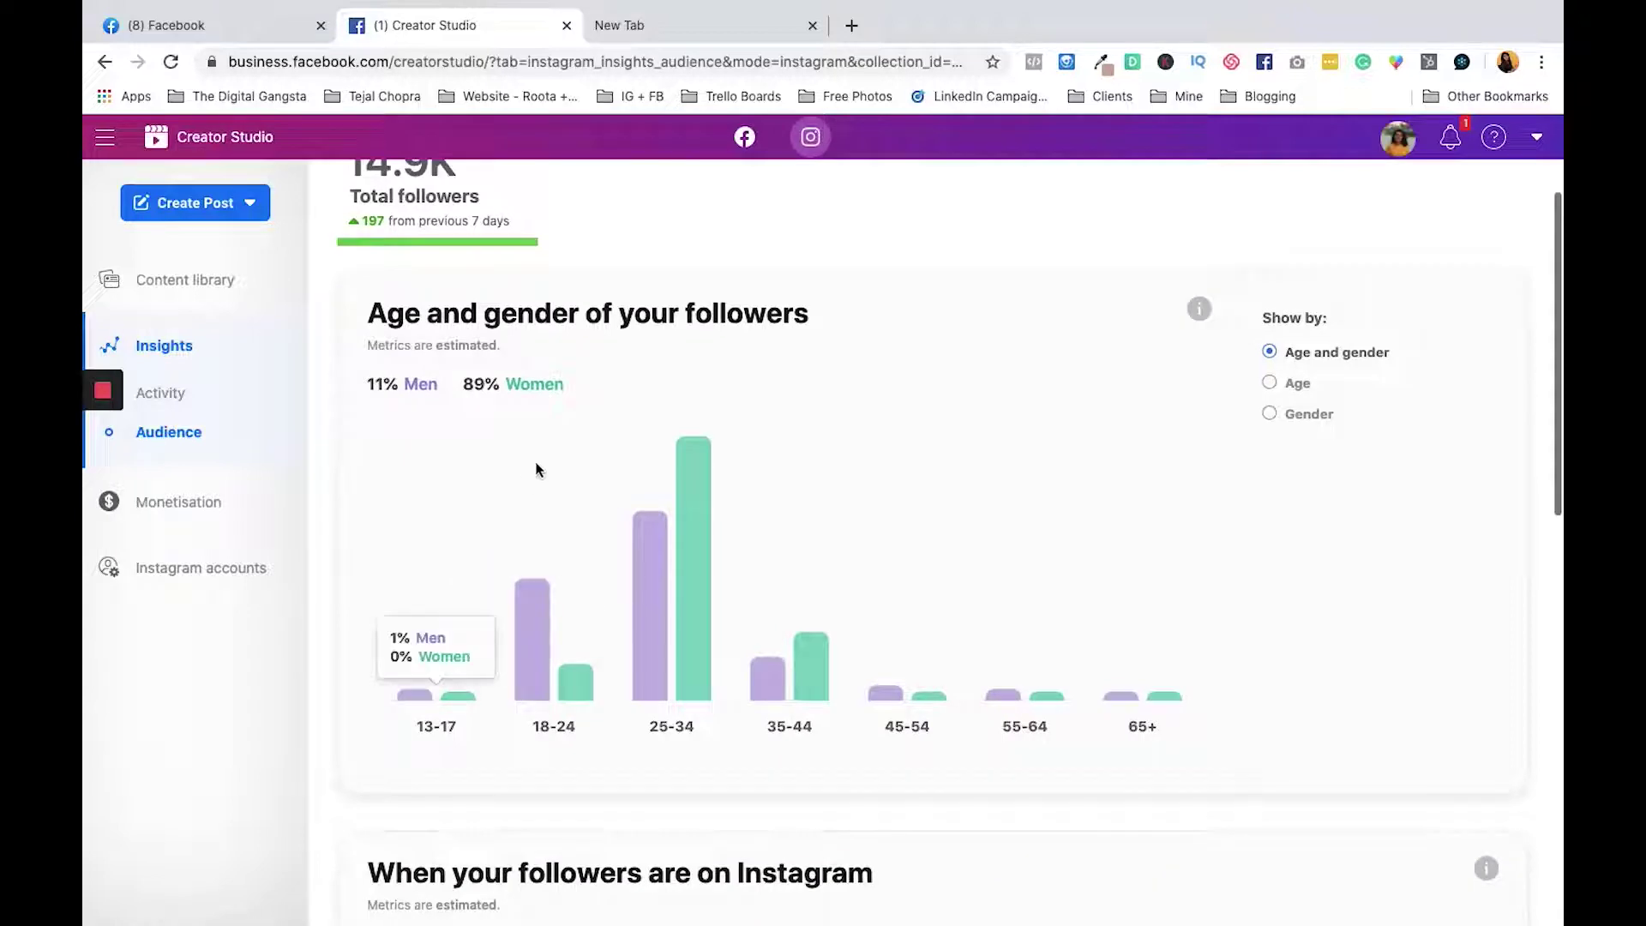
{"action": "scroll", "coordinate": [665, 606], "scroll_direction": "down", "scroll_amount": 1}
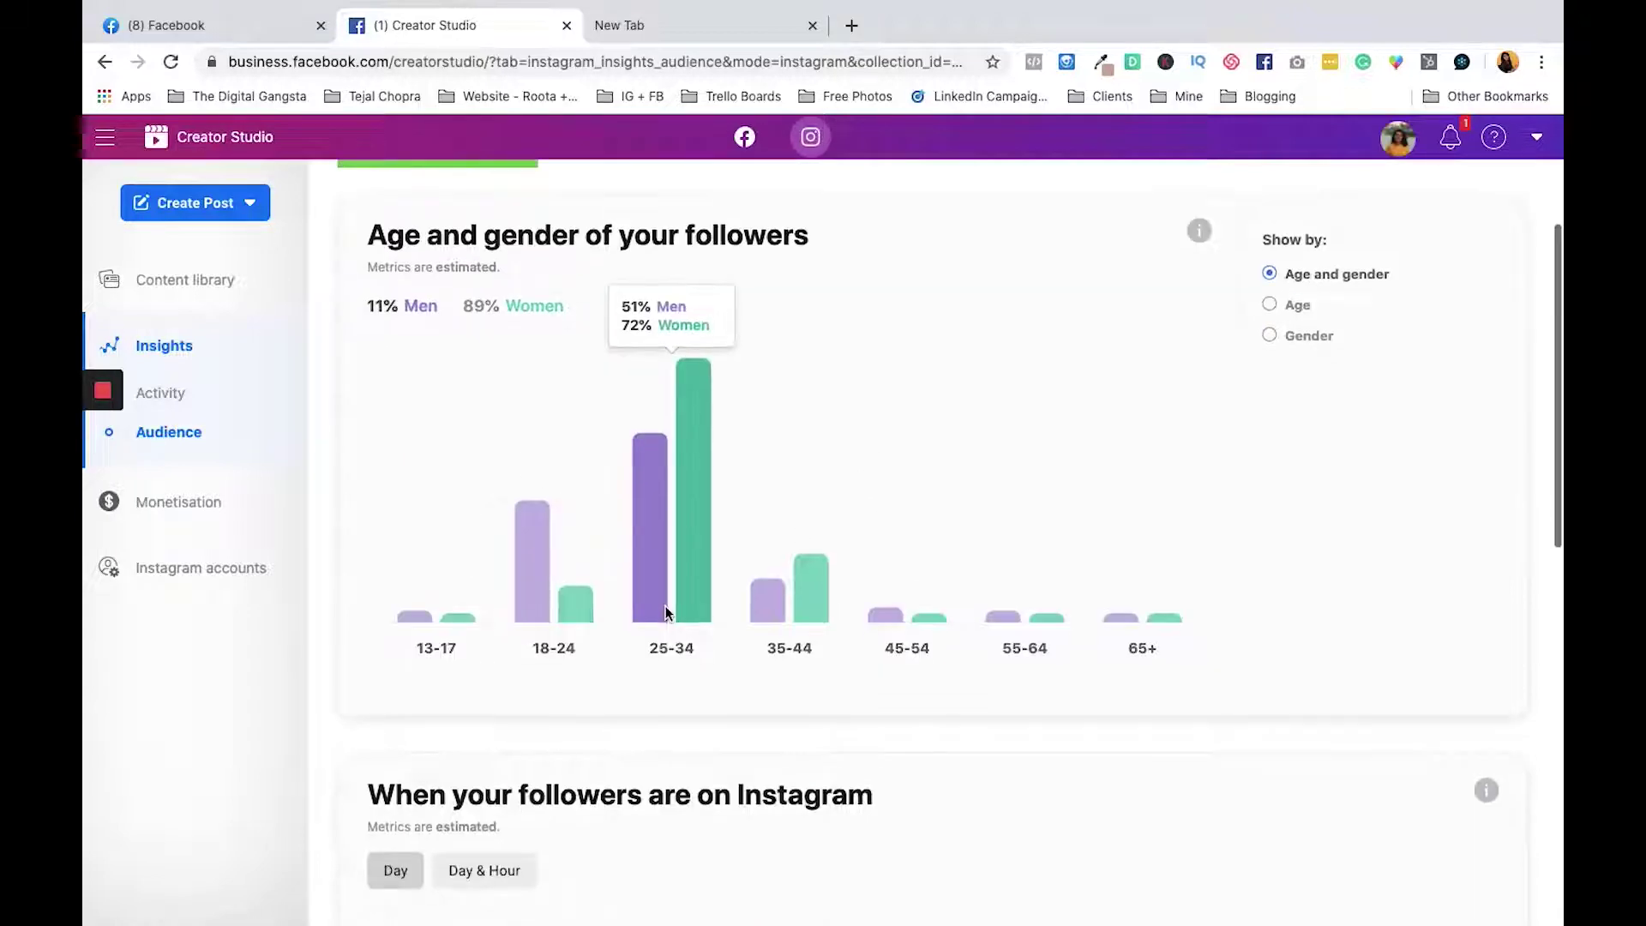
{"action": "scroll", "coordinate": [852, 621], "scroll_direction": "down", "scroll_amount": 6}
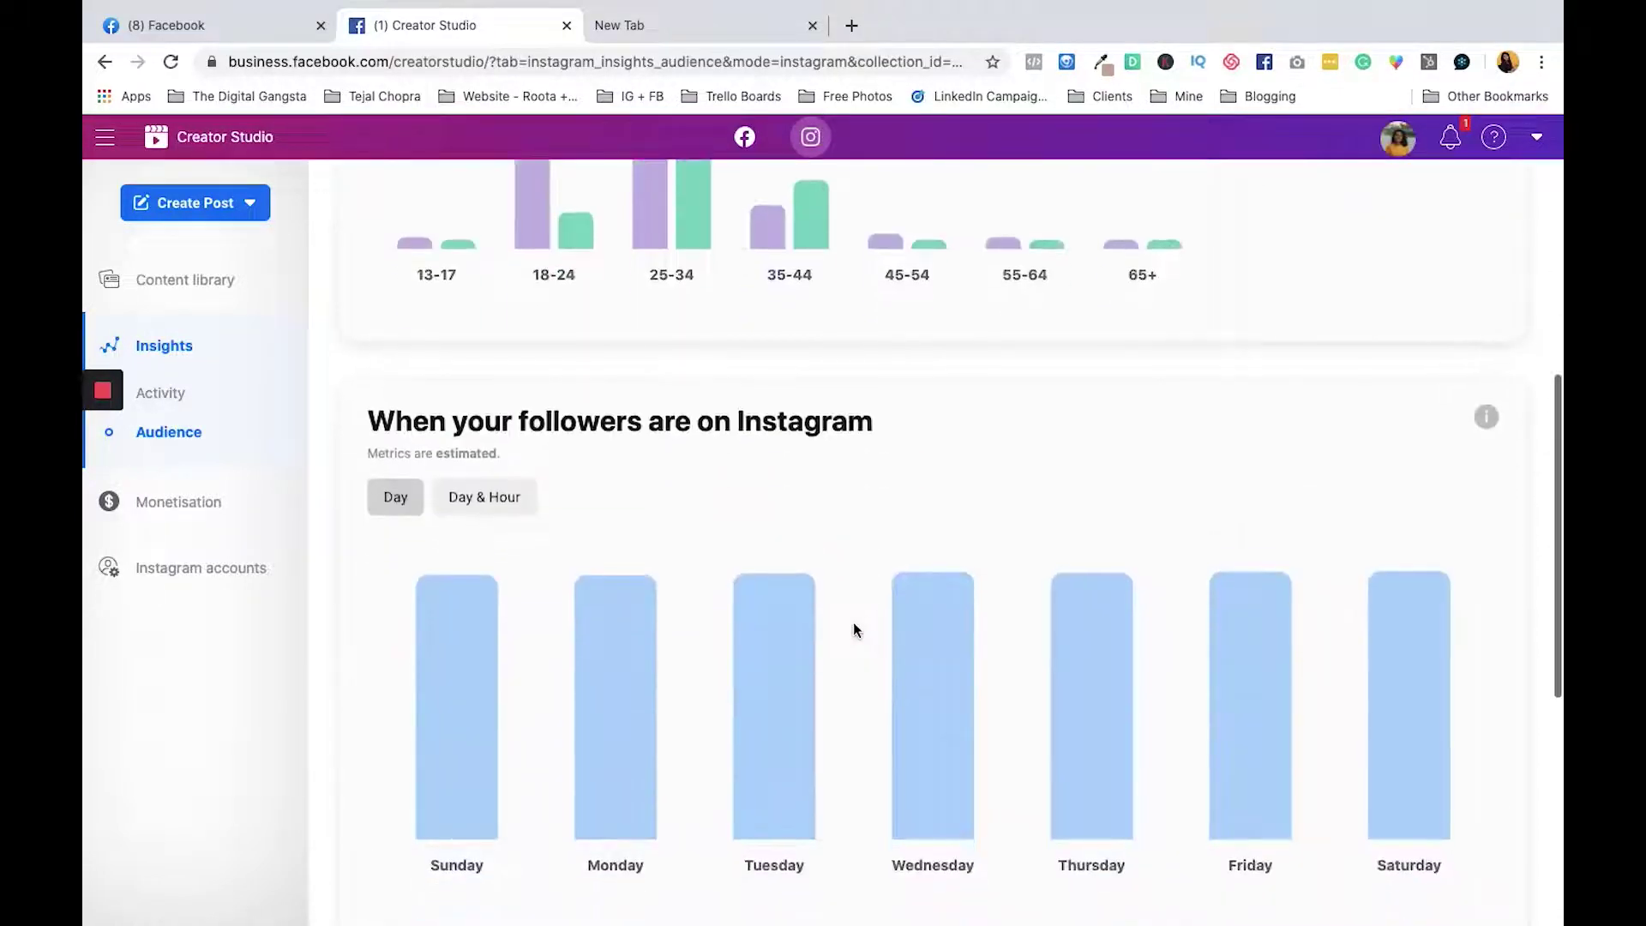